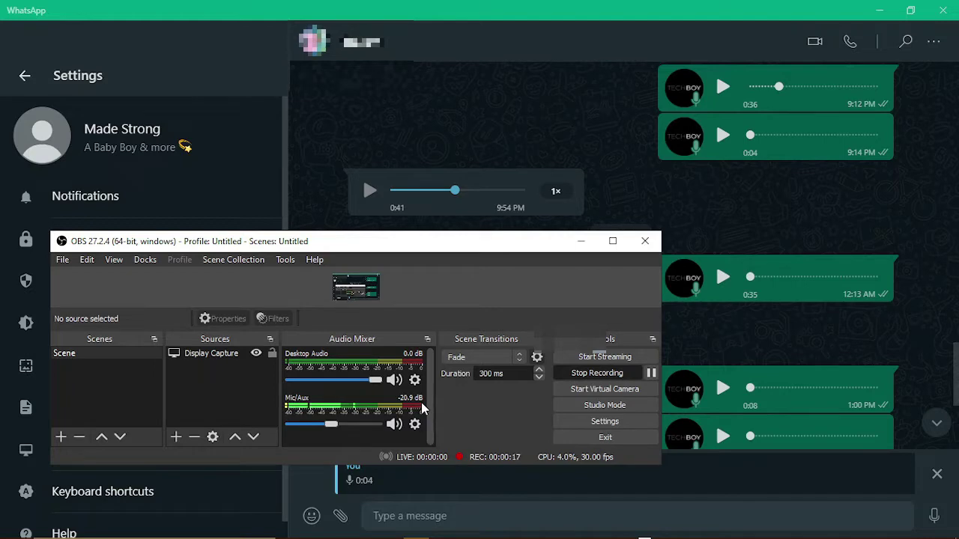
Step: Minimize the recorder, switch to FL Studio and preview Track 14 (consolidated) from the Rendered samples folder
left_click(580, 241)
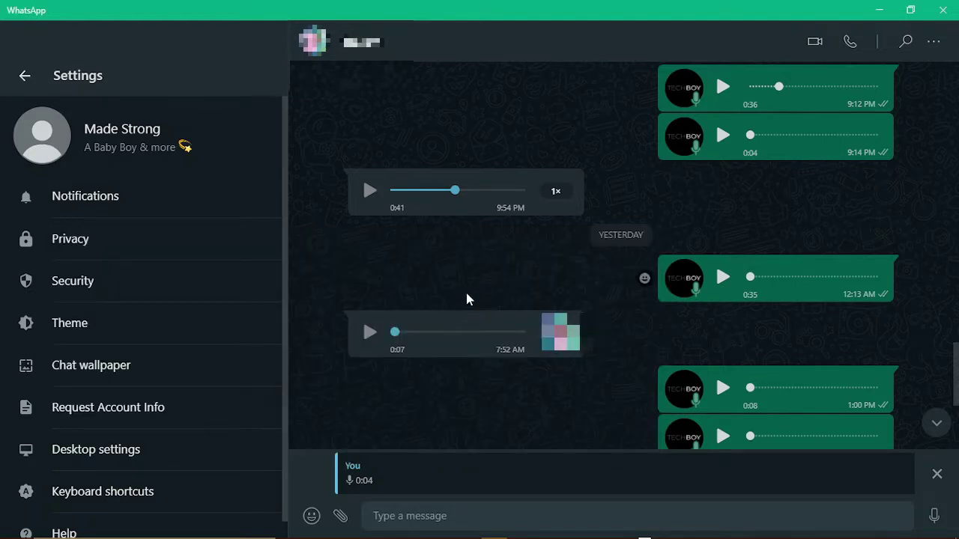
left_click(527, 532)
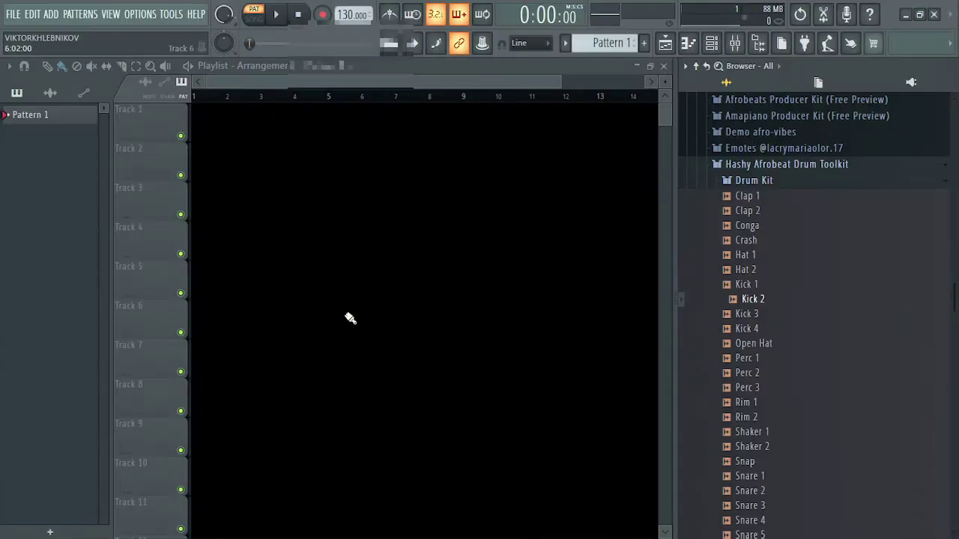
scroll(746, 307, "down", 10)
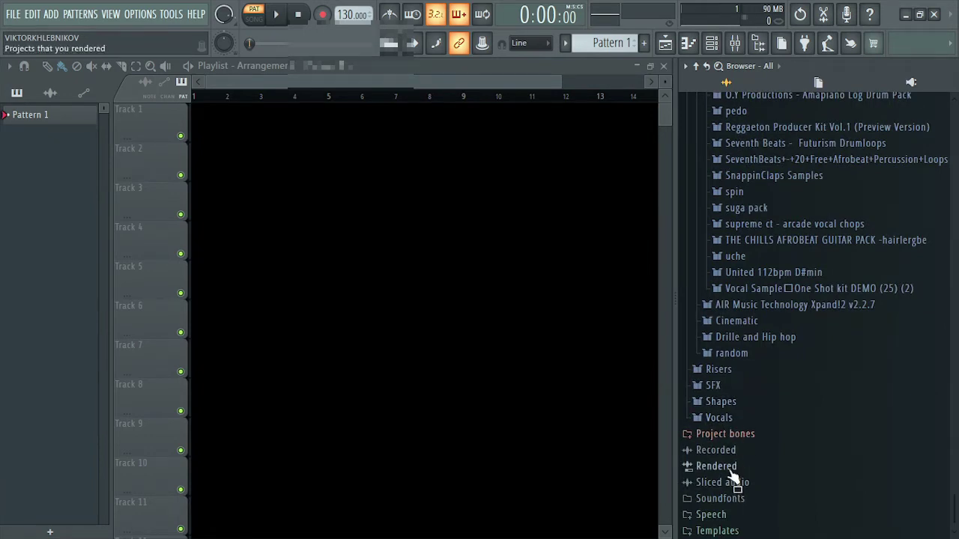
left_click(730, 470)
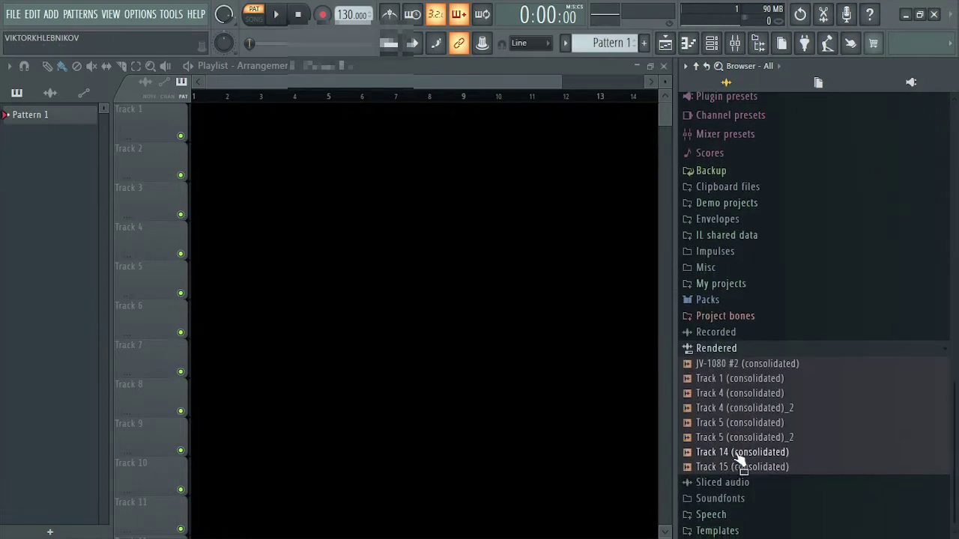
left_click(737, 454)
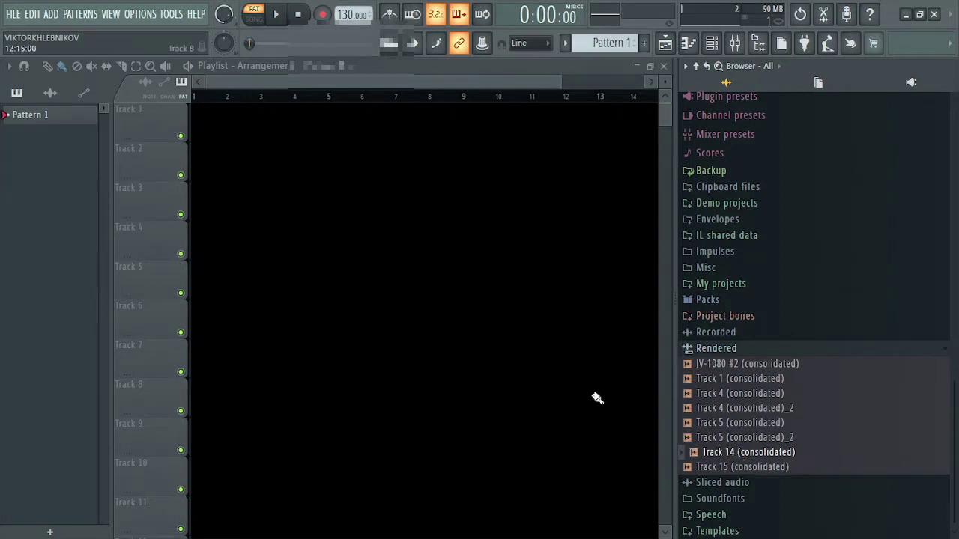
Step: Switch back to WhatsApp and listen to the received 0:41 voice message
left_click(907, 16)
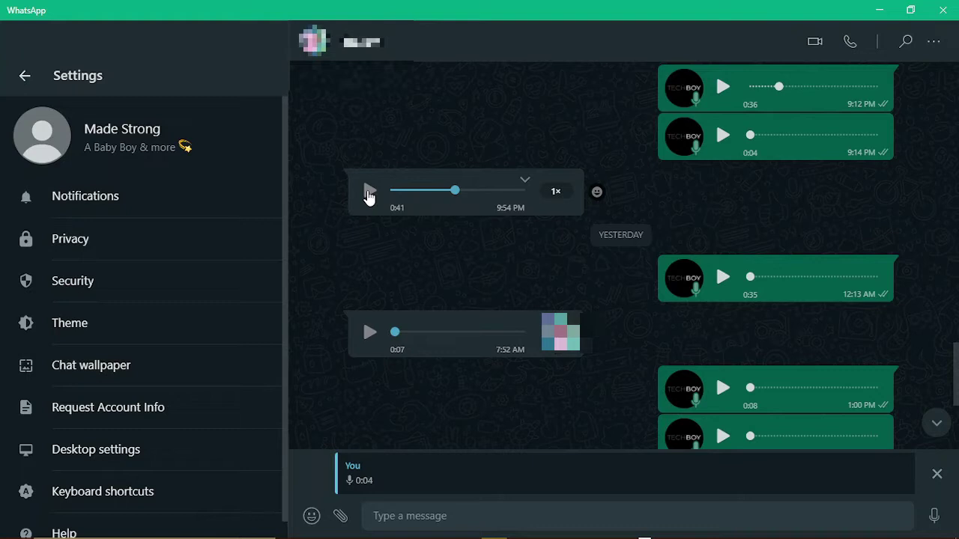
left_click(369, 191)
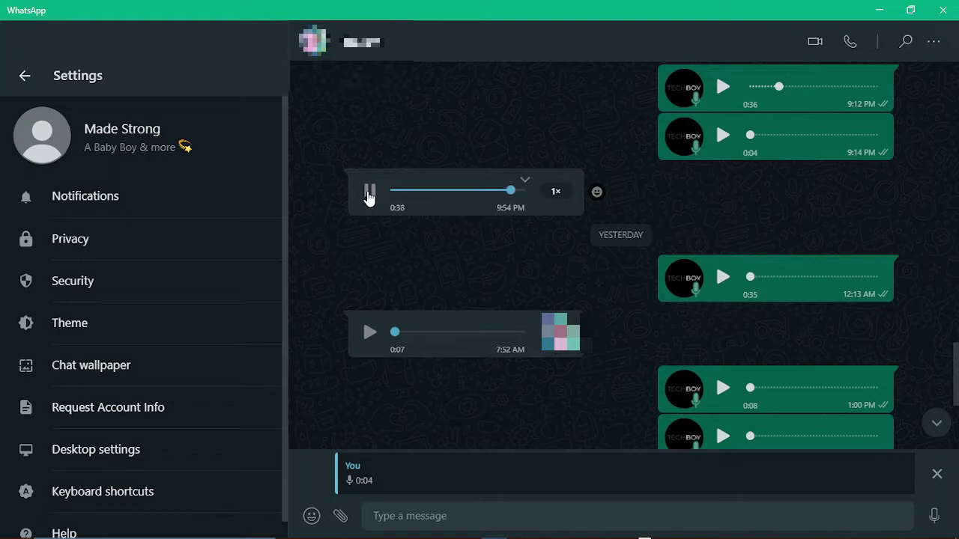
left_click(369, 193)
Step: Start downloading the 0:41 voice message, choosing the Desktop as location and naming the file producer tag
left_click(525, 181)
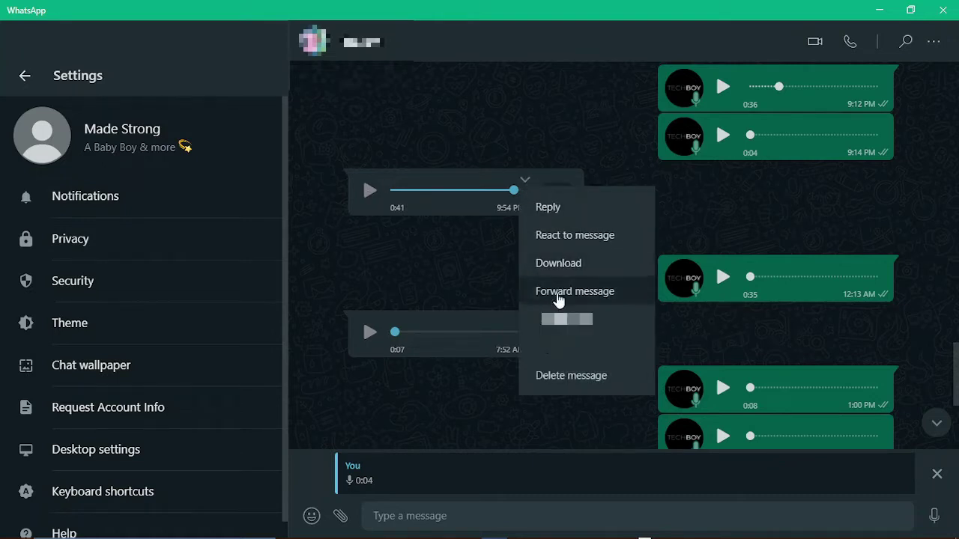
left_click(567, 263)
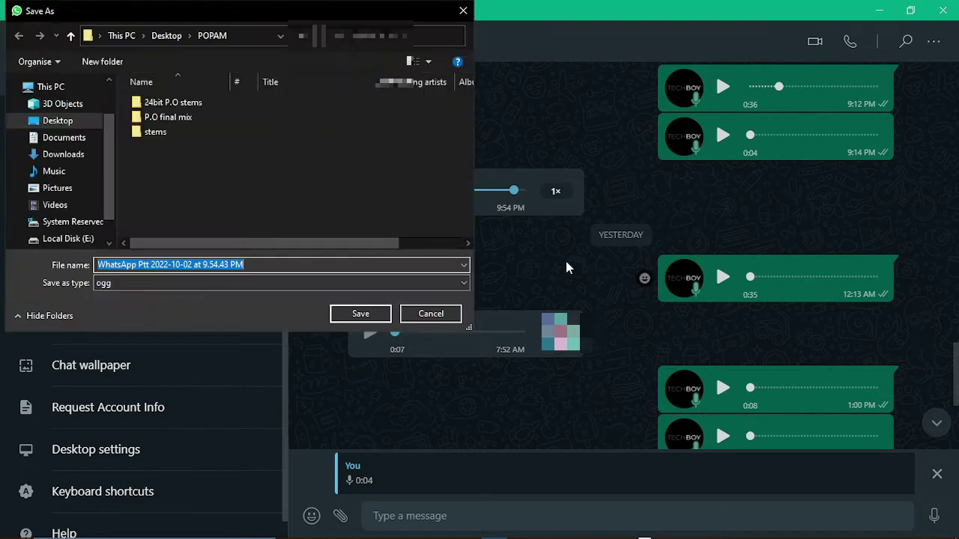
left_click(167, 35)
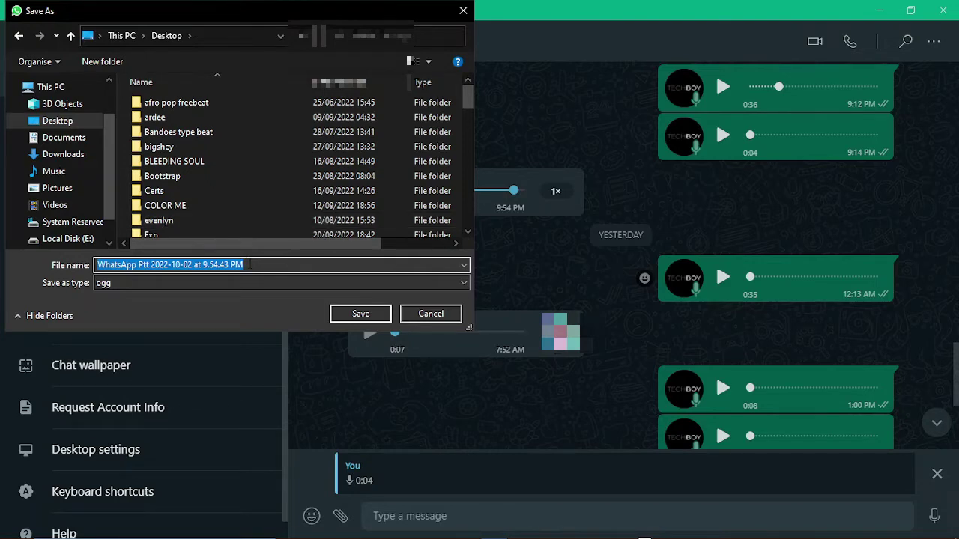
type("pro")
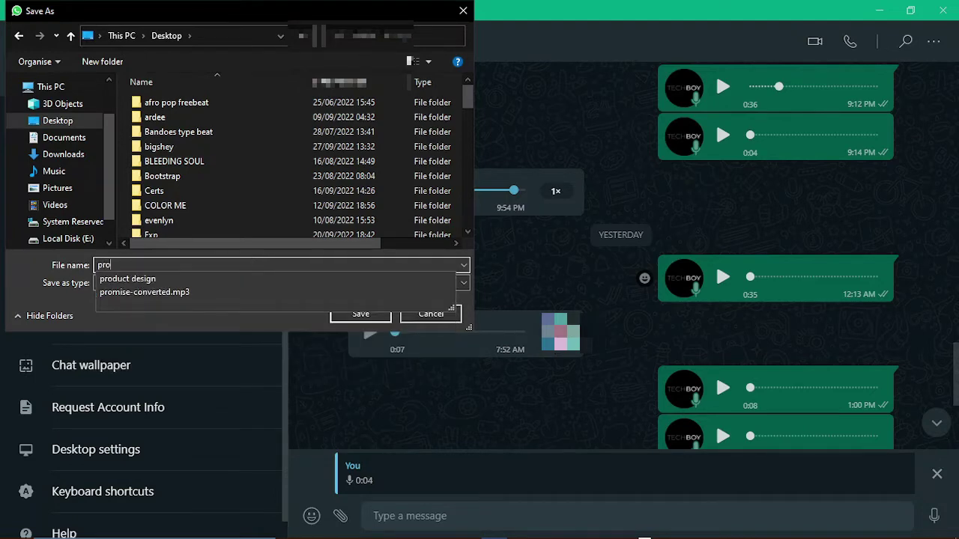
type("d")
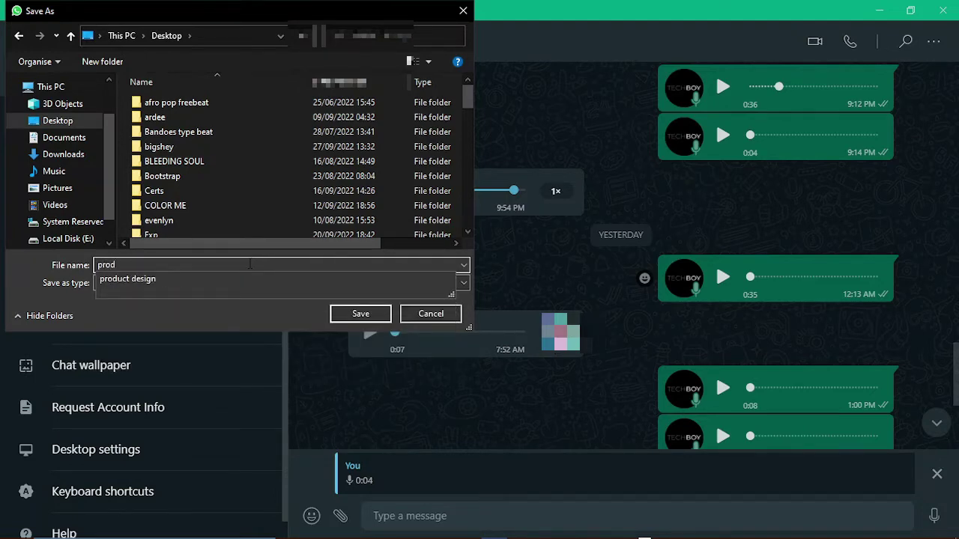
type("ucer")
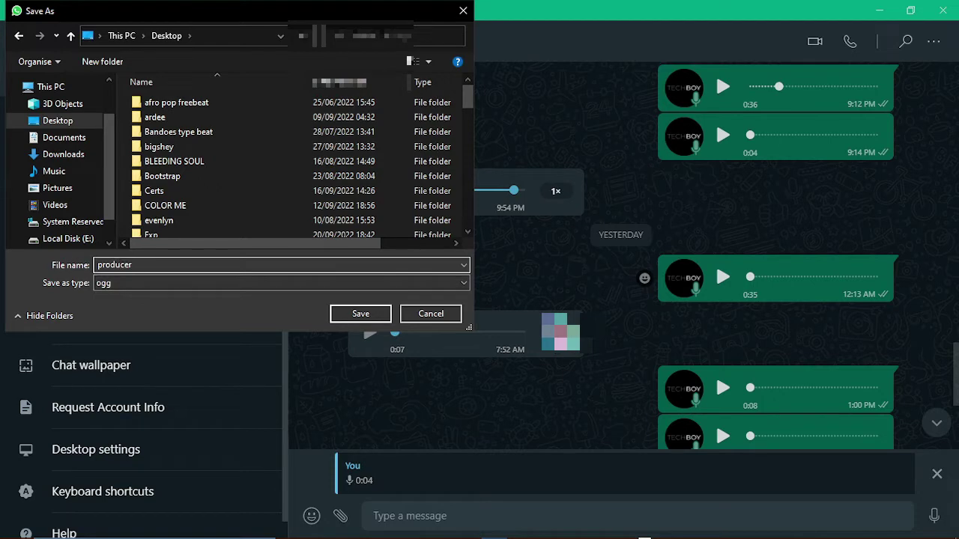
type(" tag")
Step: Create a folder named producer on the Desktop and save the voice message in it
left_click(103, 62)
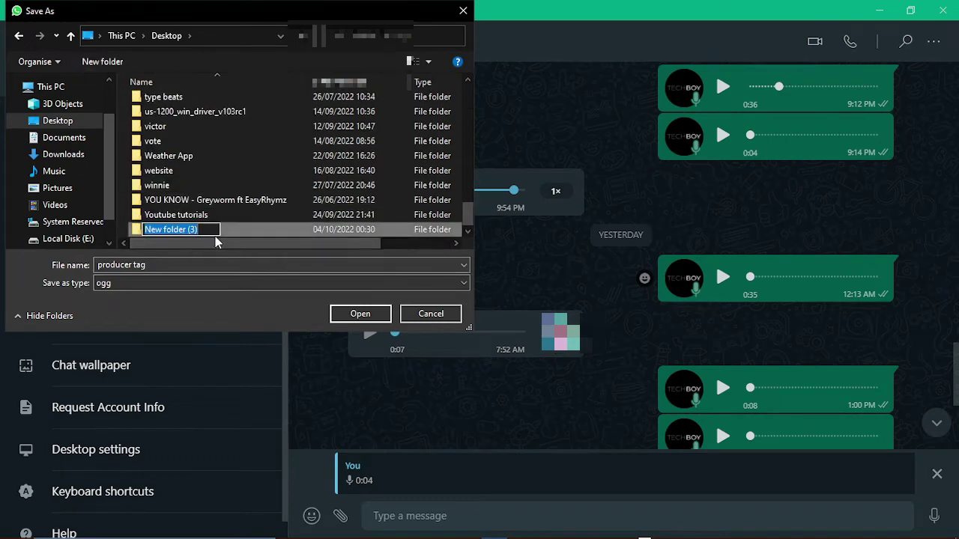
type("pro")
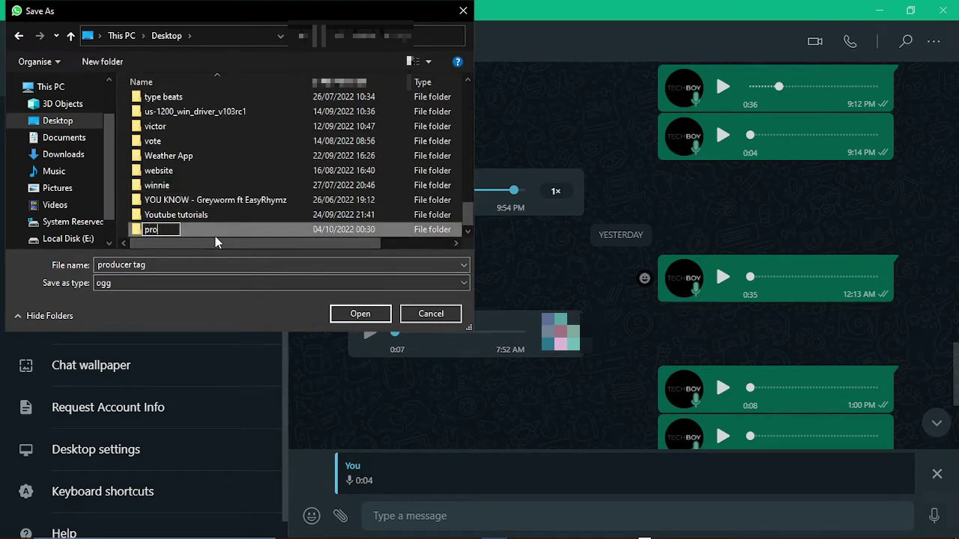
type("ducer")
key("Return")
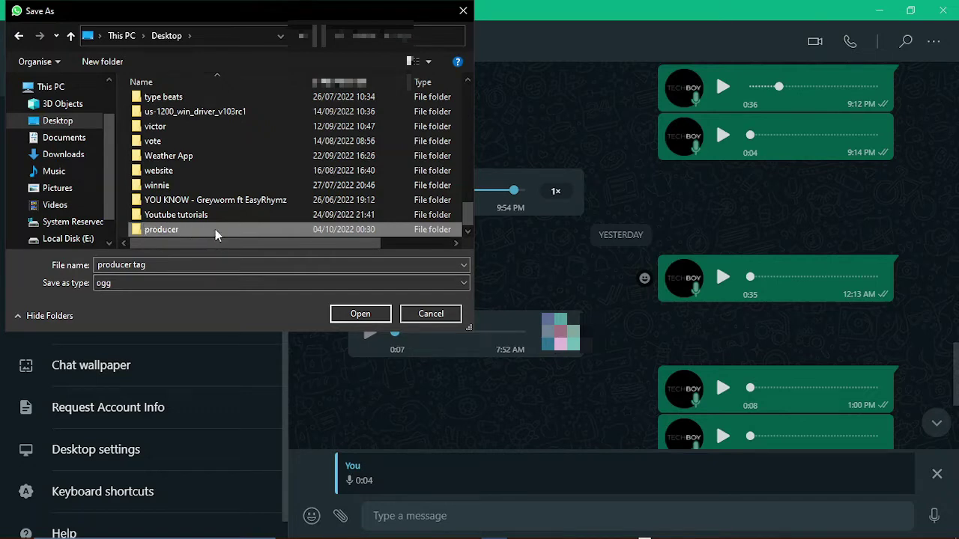
double_click(215, 228)
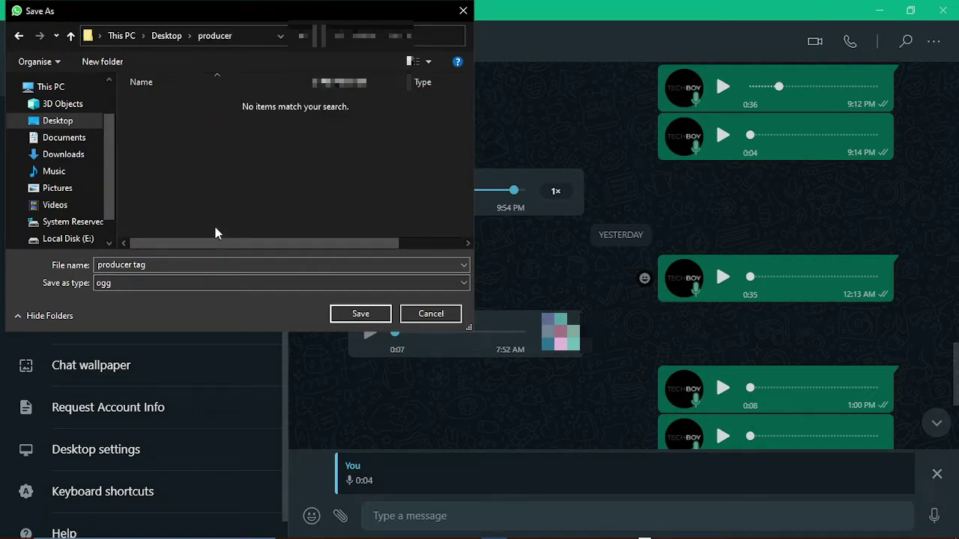
left_click(352, 317)
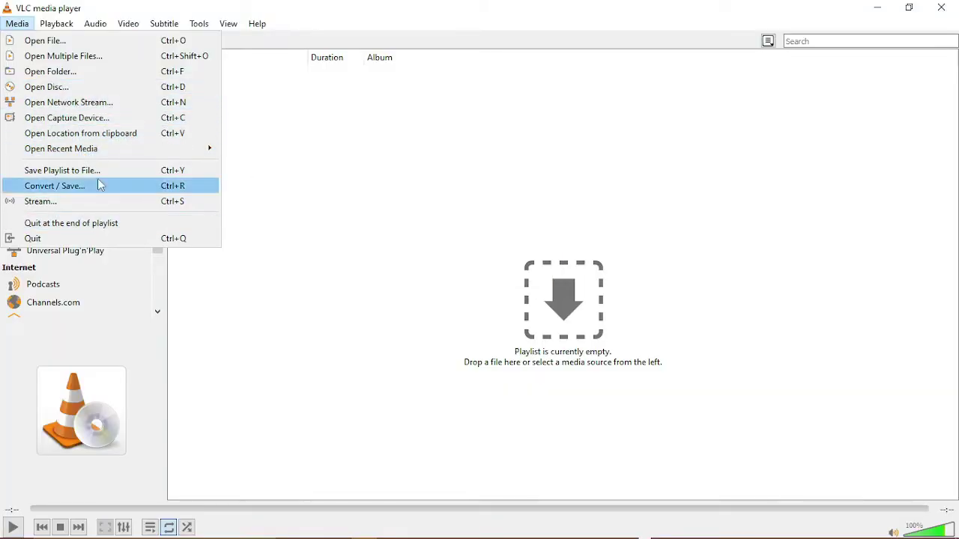
Step: In VLC media player, load producer tag from the Desktop's producer folder as the source file for a conversion
left_click(98, 187)
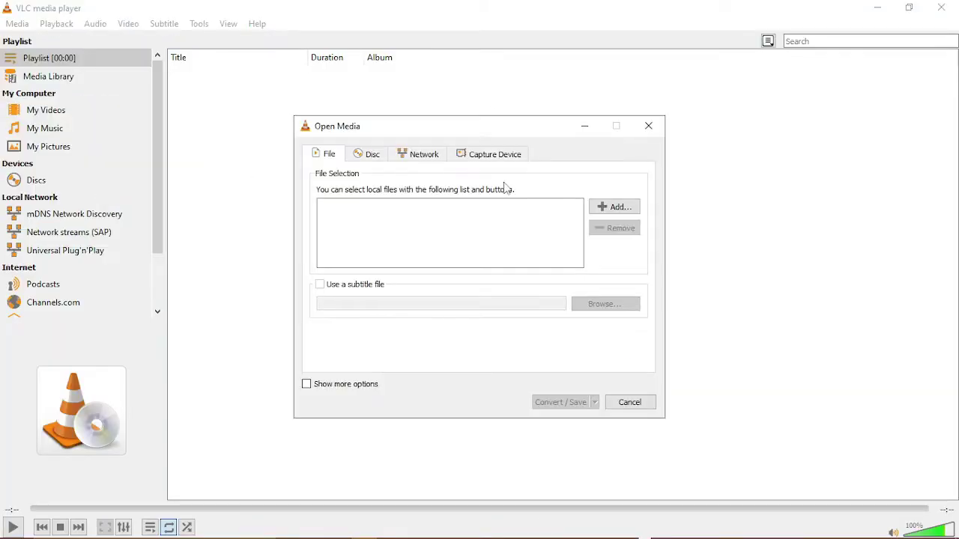
left_click(619, 206)
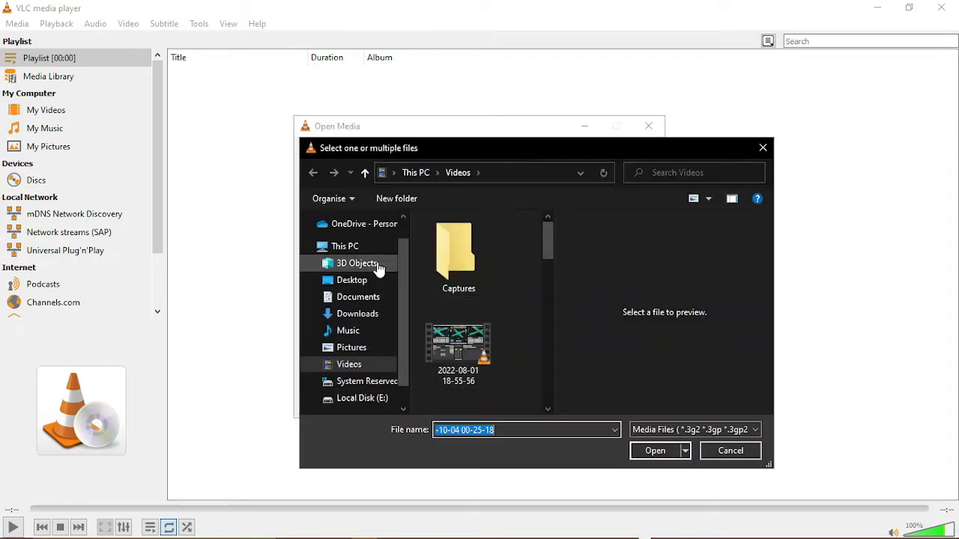
left_click(358, 280)
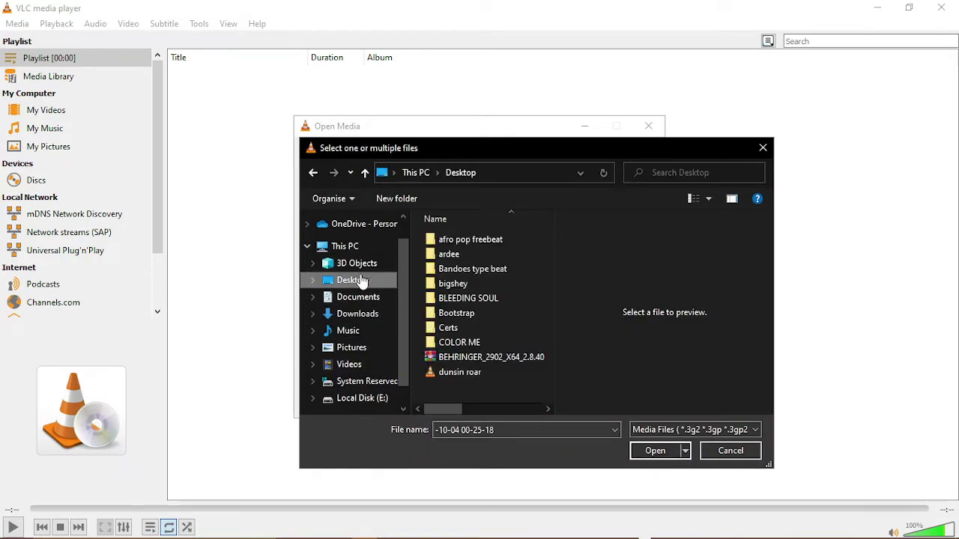
double_click(471, 327)
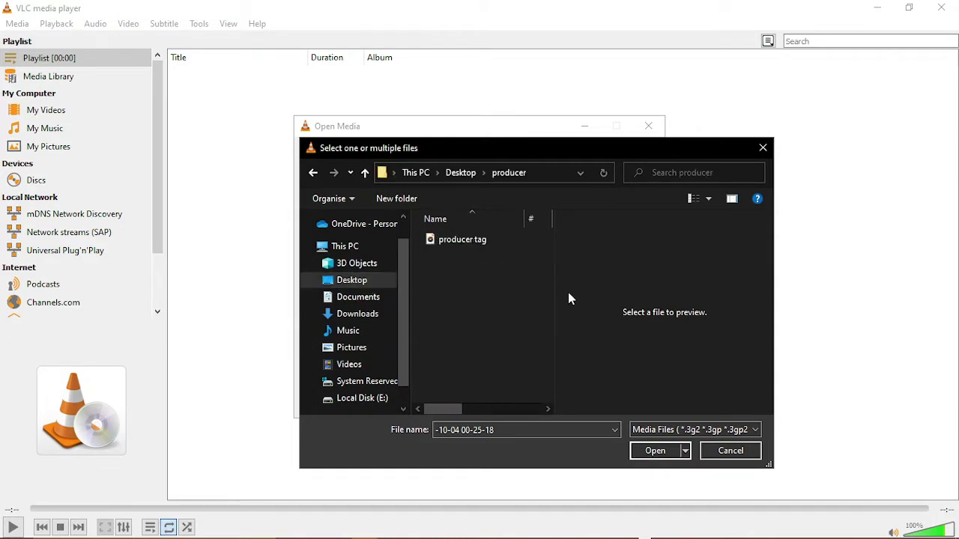
left_click(501, 244)
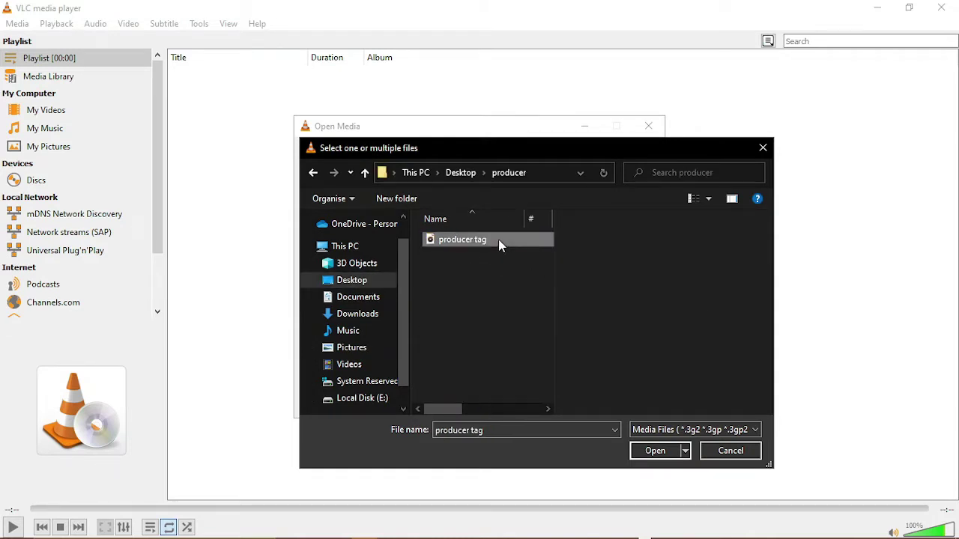
left_click(644, 453)
left_click(560, 402)
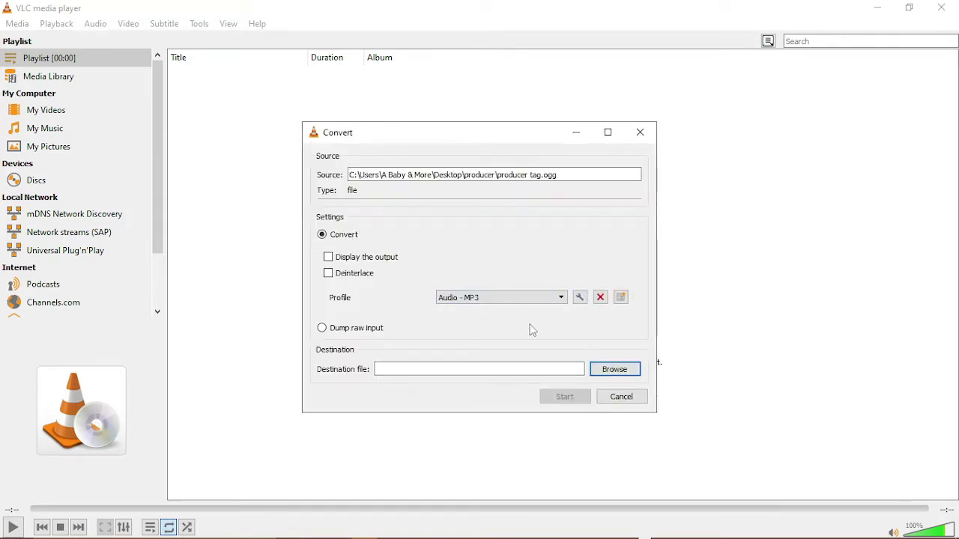
Step: Set the destination file to producer tag111 as MP3 in the producer folder and start the conversion
left_click(616, 369)
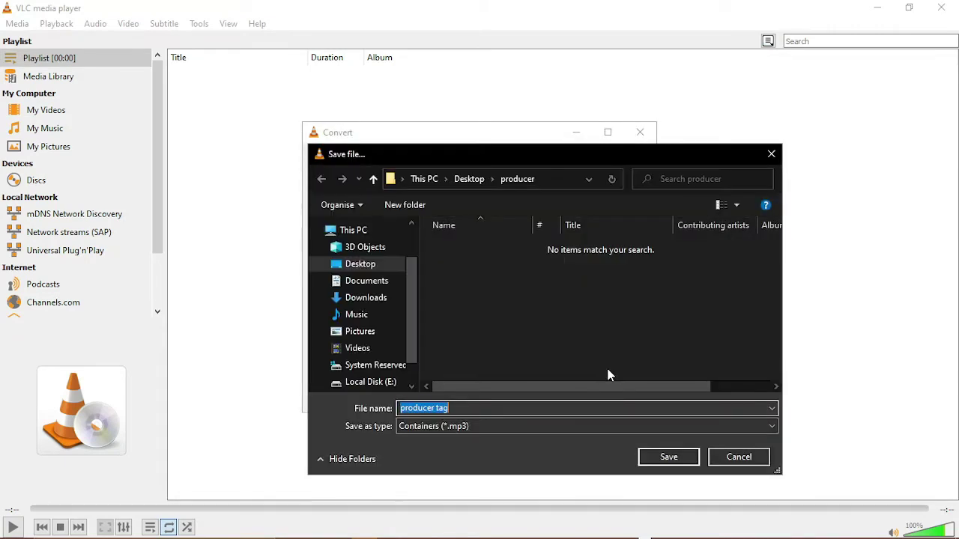
left_click(668, 457)
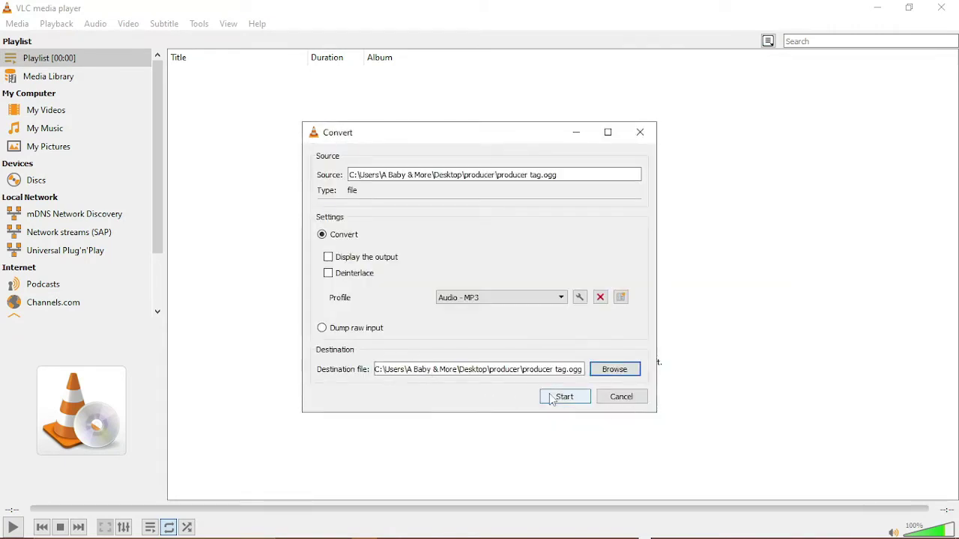
left_click(610, 374)
key("End")
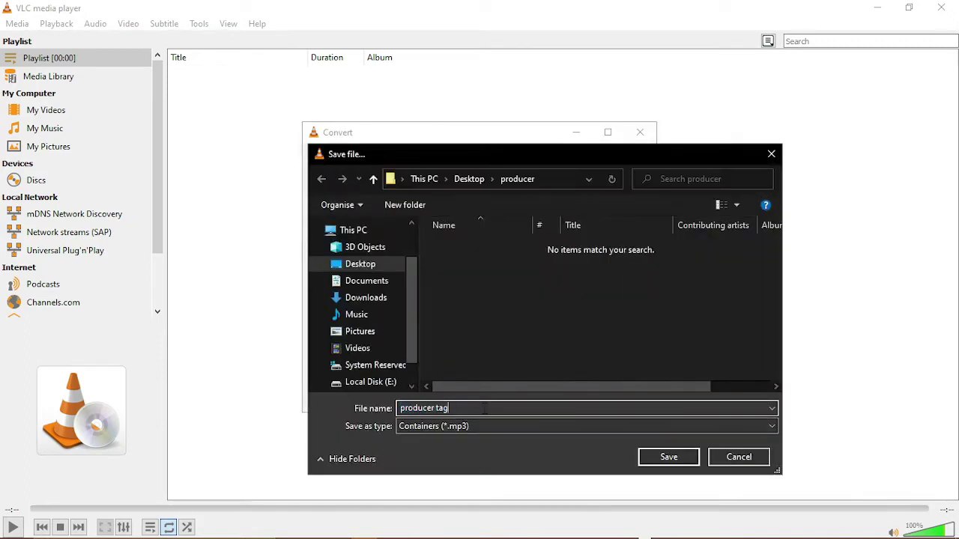
type("111")
key("Return")
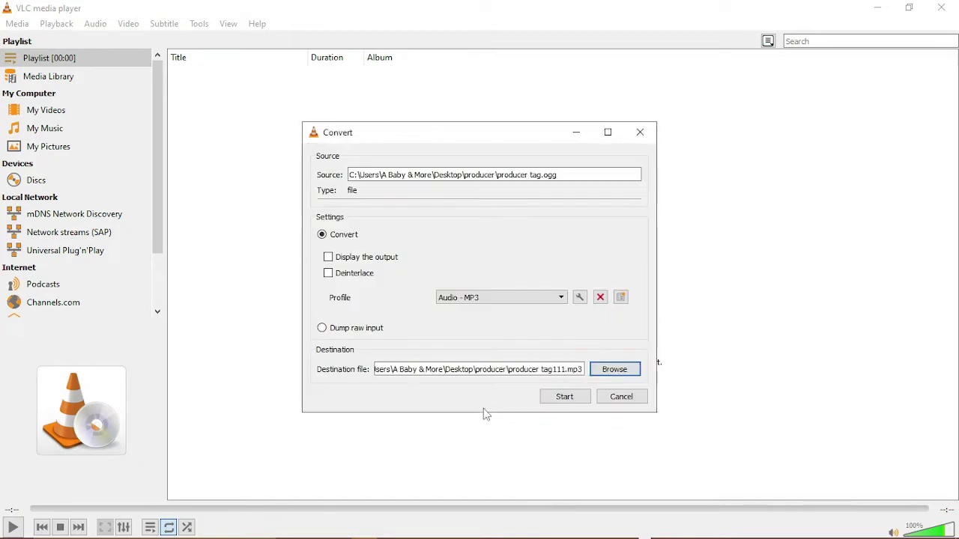
left_click(564, 397)
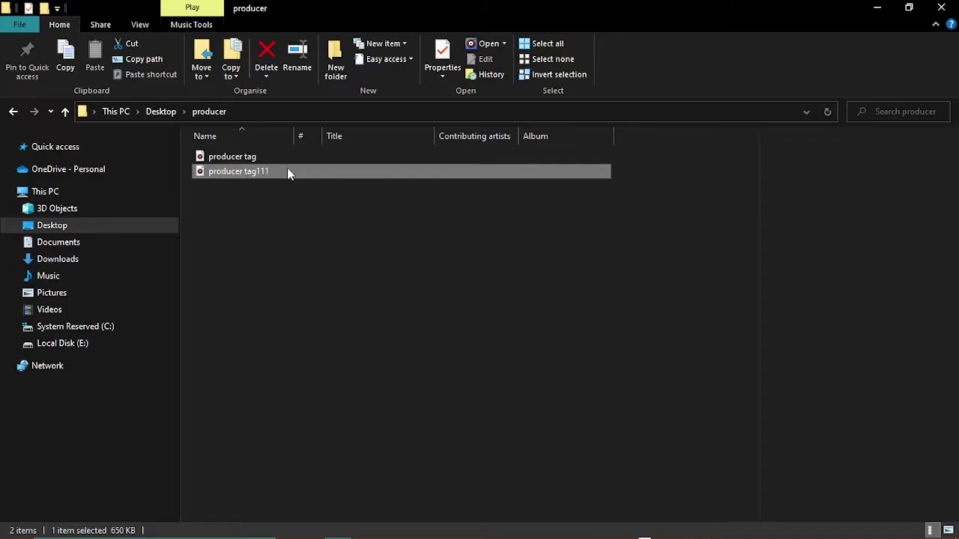
Step: Bring producer tag111 from the producer folder into FL Studio's playlist on Track 1 and switch playback to song mode
left_click_drag(299, 172, 195, 121)
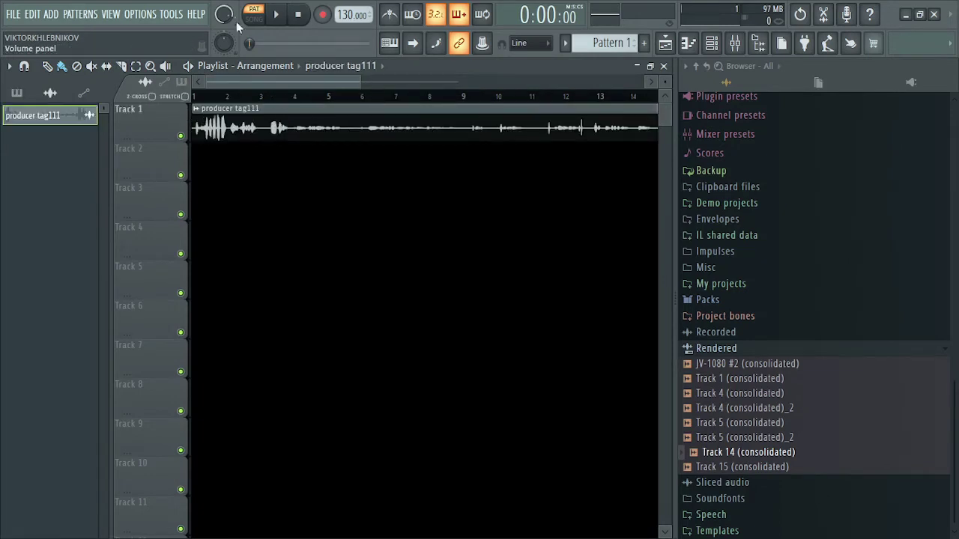
left_click(254, 23)
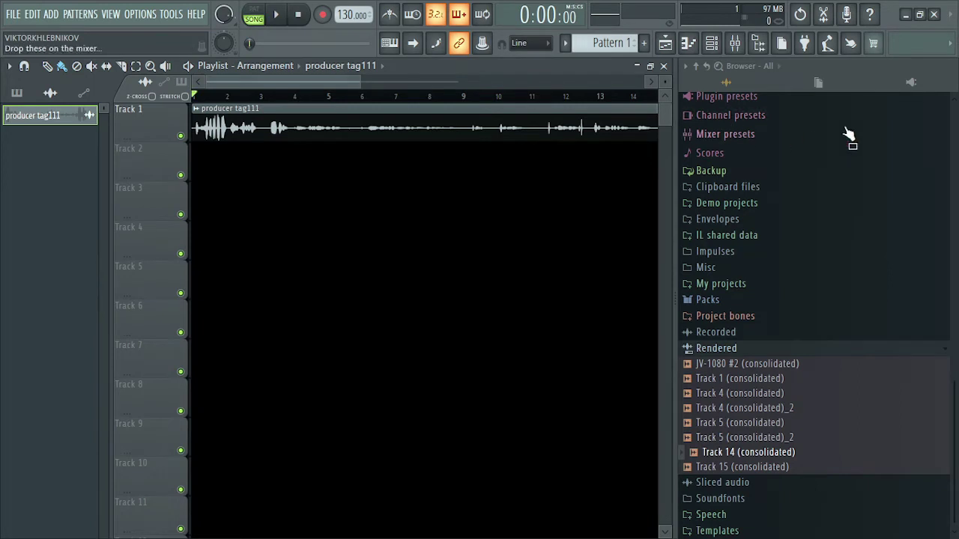
Step: Trim the beginning of the producer tag111 clip up to about bar 16 and move the clip to the start of Track 1
left_click_drag(854, 65, 695, 95)
left_click(737, 93)
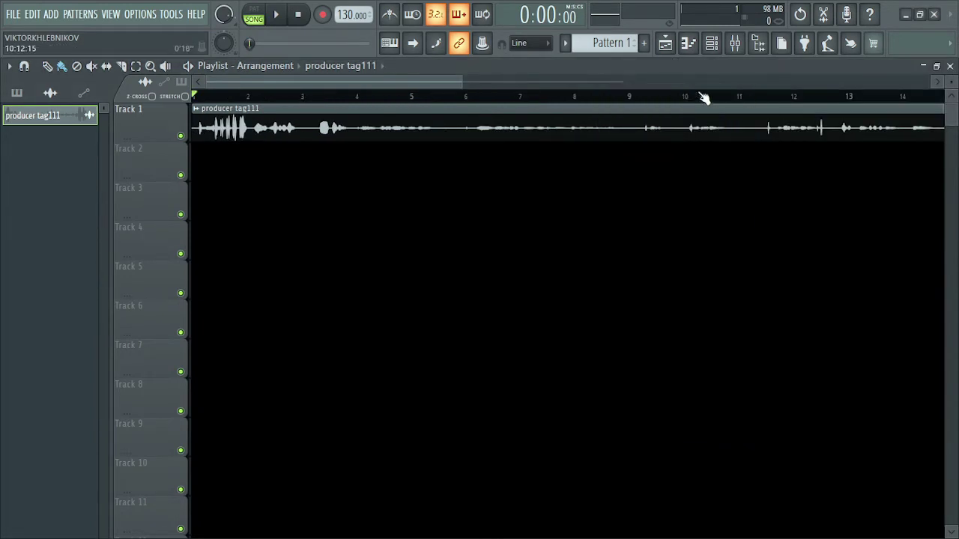
left_click_drag(465, 82, 798, 220)
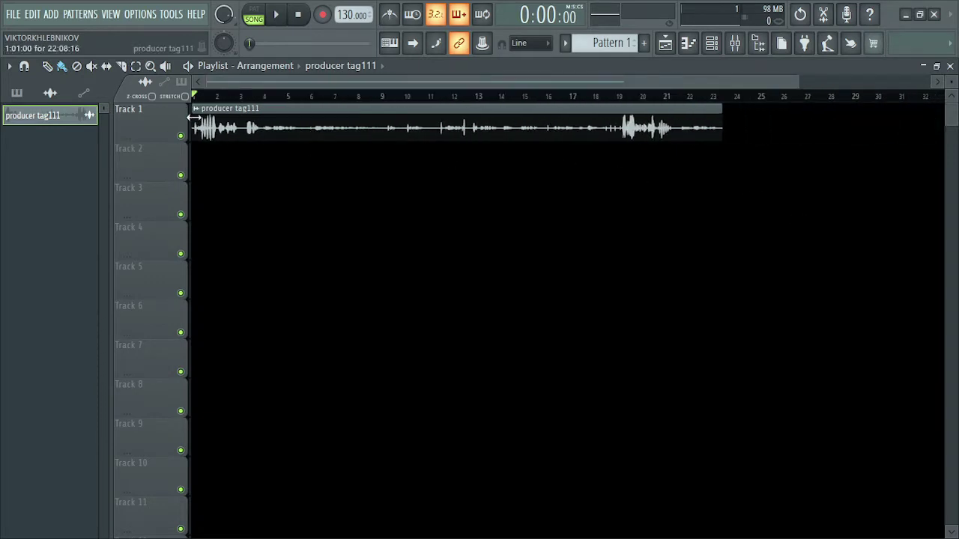
left_click_drag(194, 117, 562, 192)
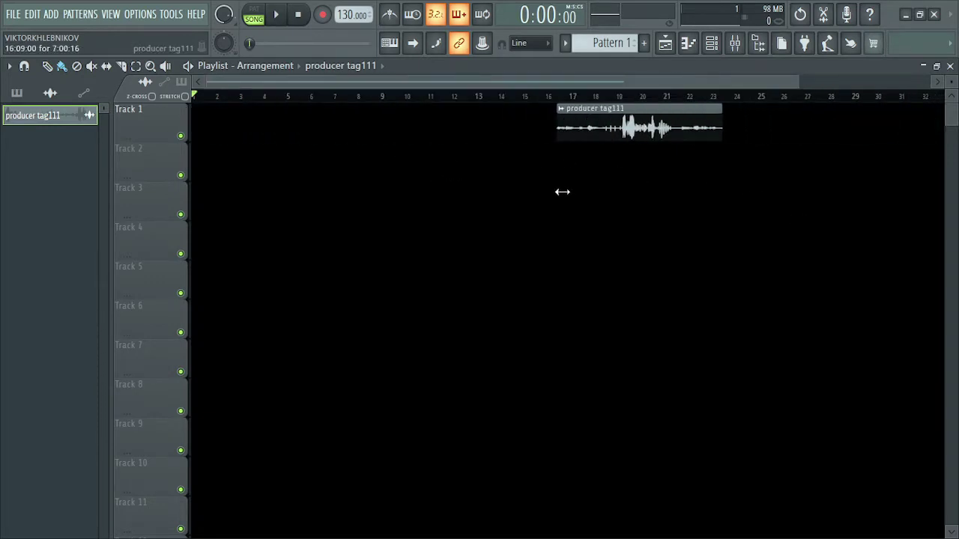
left_click_drag(622, 120, 243, 131)
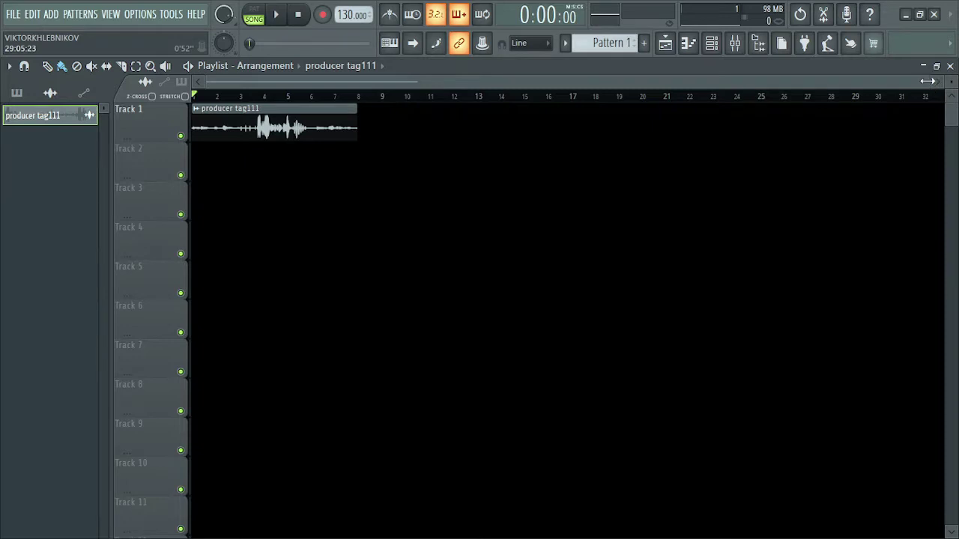
Step: Trim the producer tag111 clip's beginning to just before the voice starts, near bar 4, and move the clip back to the start of Track 1
left_click_drag(927, 81, 410, 66)
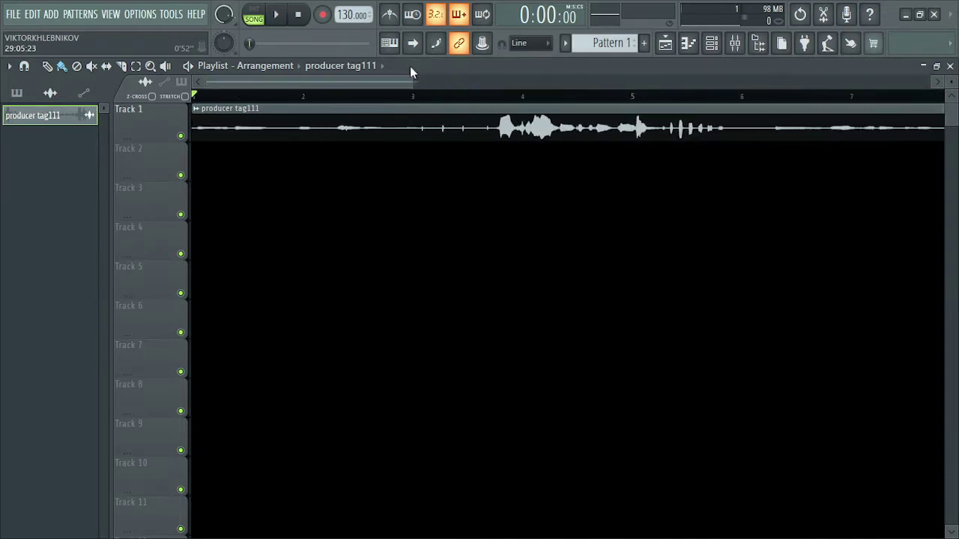
key("space")
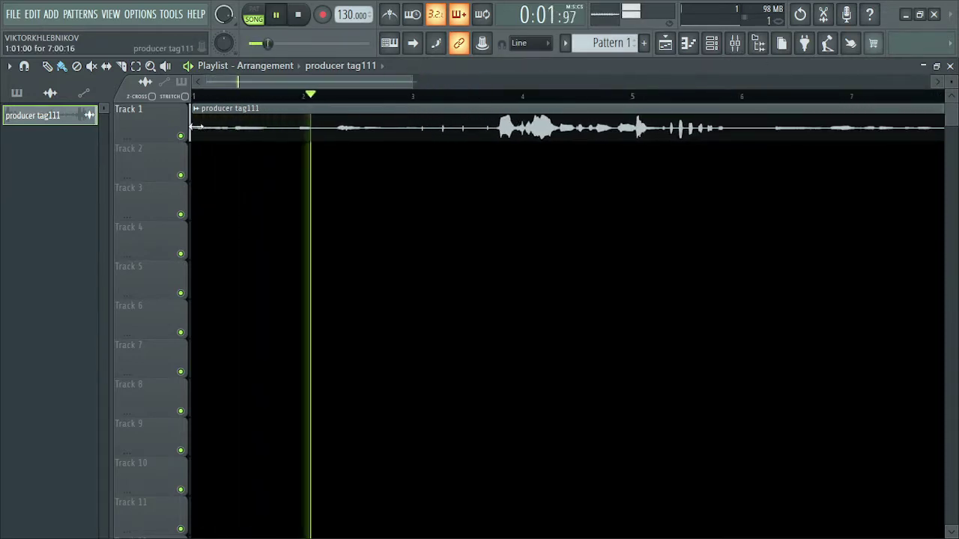
left_click_drag(197, 128, 413, 158)
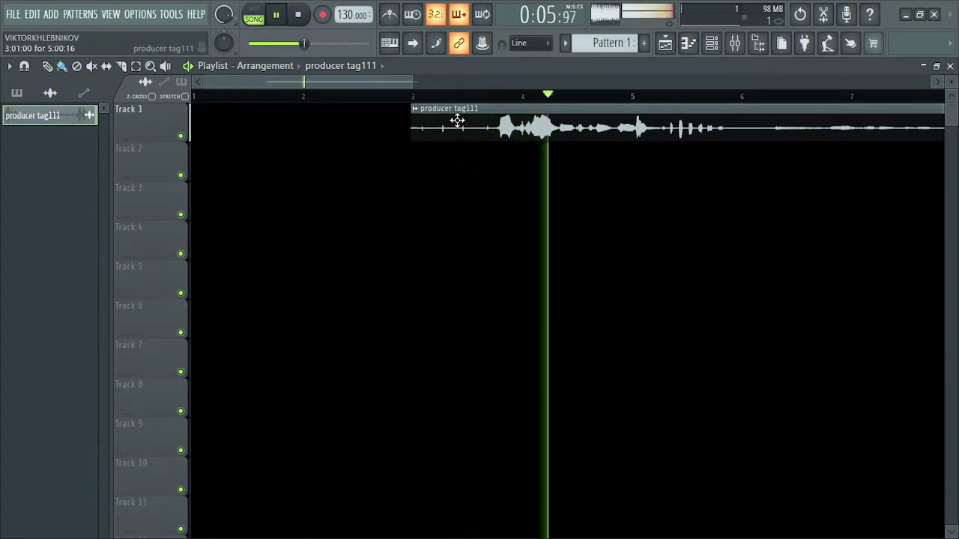
key("space")
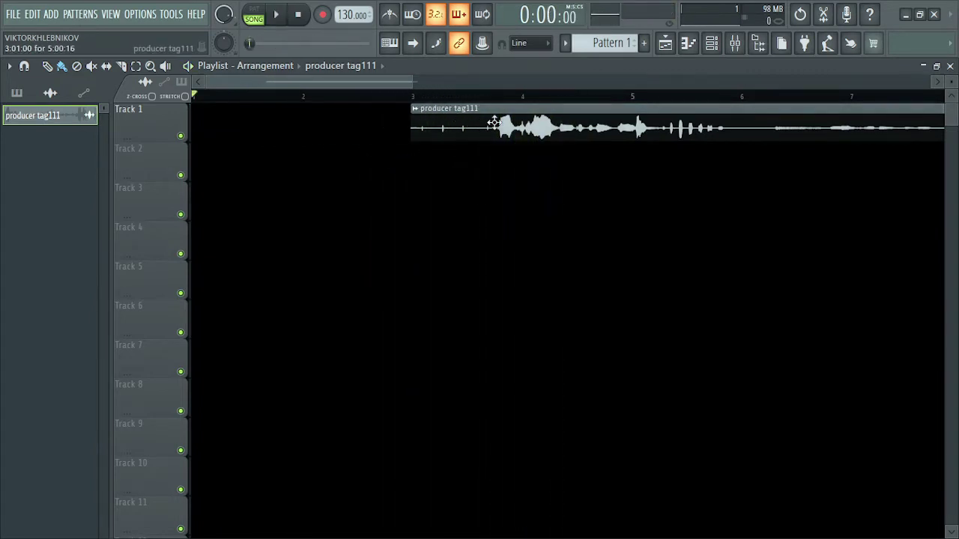
left_click_drag(493, 122, 259, 159)
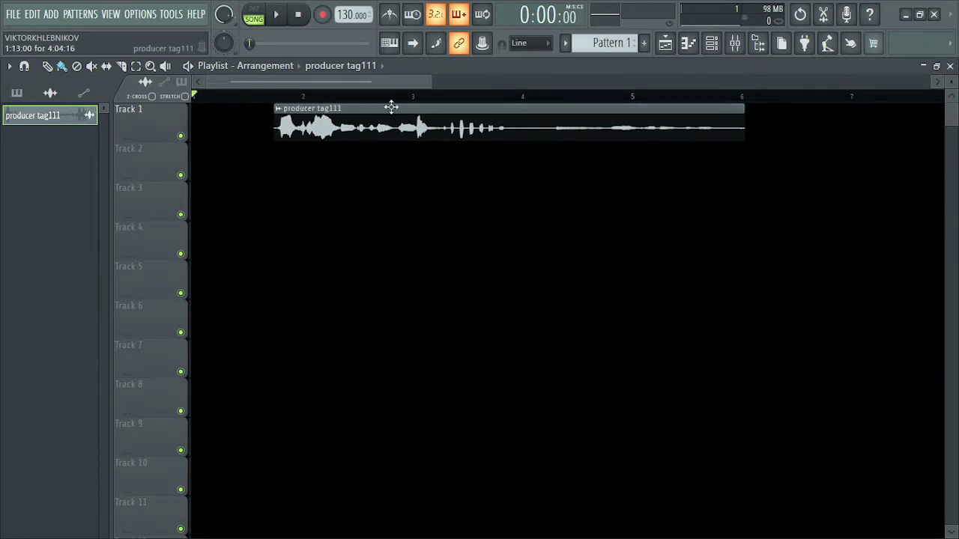
left_click_drag(426, 120, 257, 98)
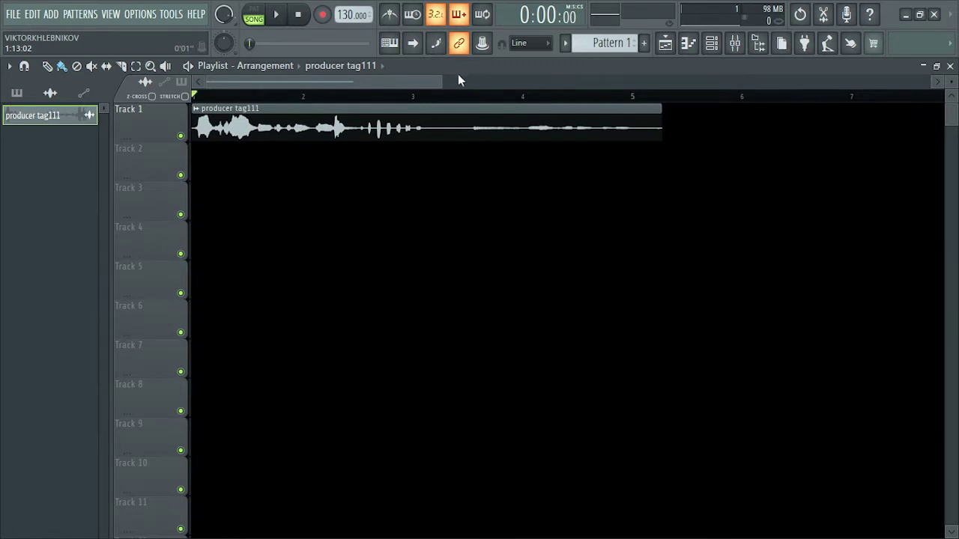
Step: Play the clip and trim the quiet tail off its end, leaving it ending just past bar 3
left_click_drag(443, 80, 372, 83)
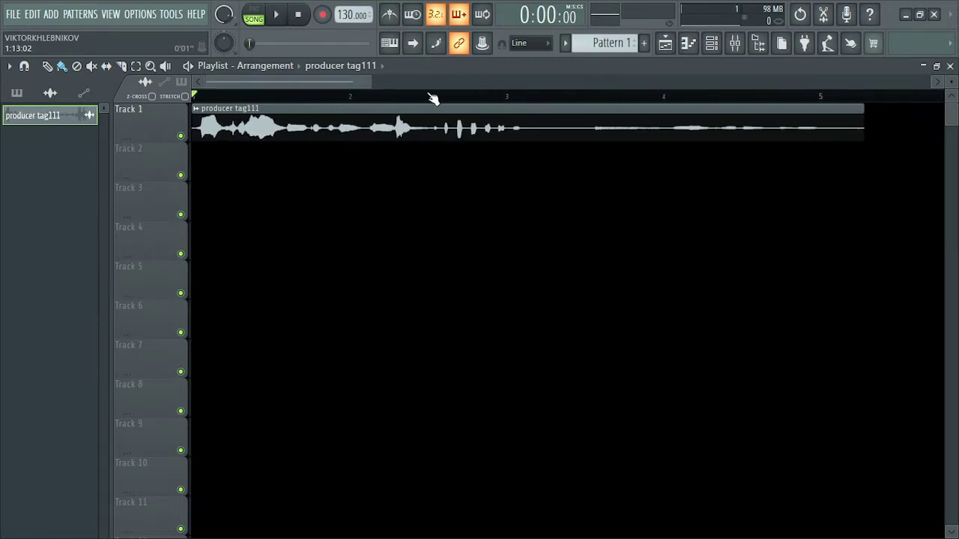
key("space")
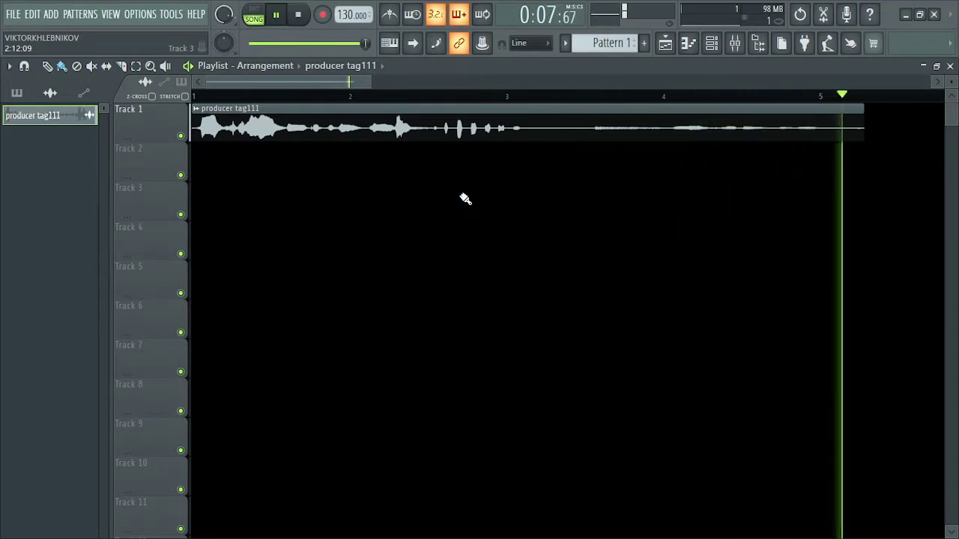
key("space")
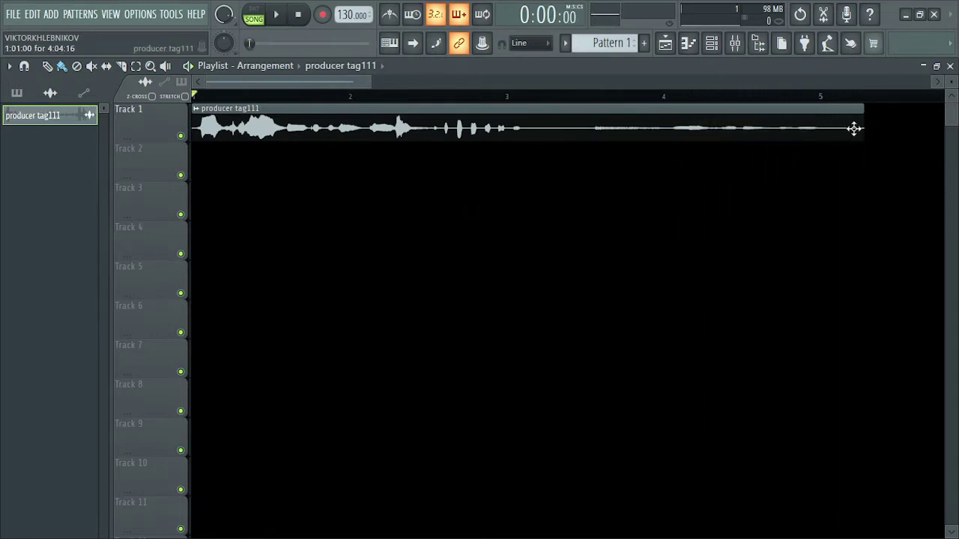
left_click_drag(865, 129, 609, 154)
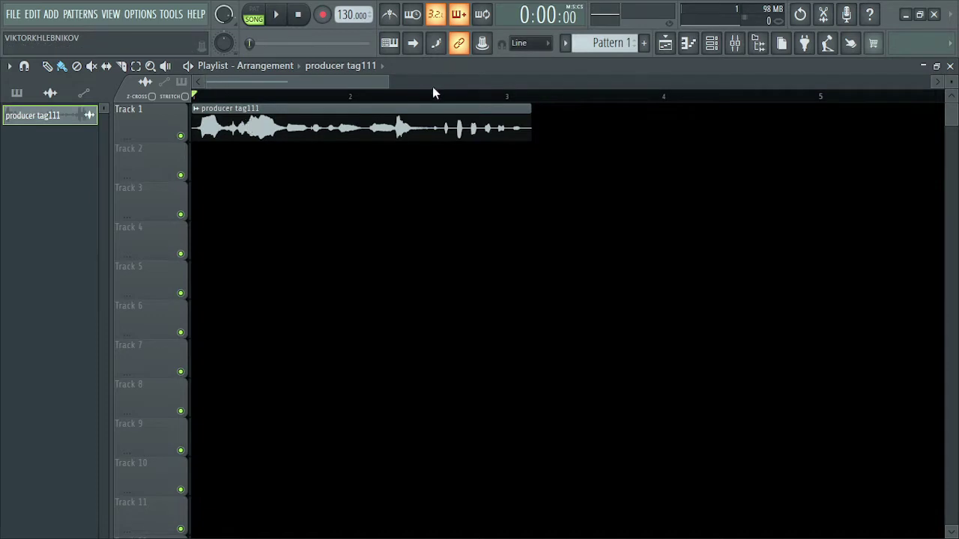
Step: Set Track 1's mode to an audio track routed to mixer Insert 1
left_click_drag(389, 81, 304, 95)
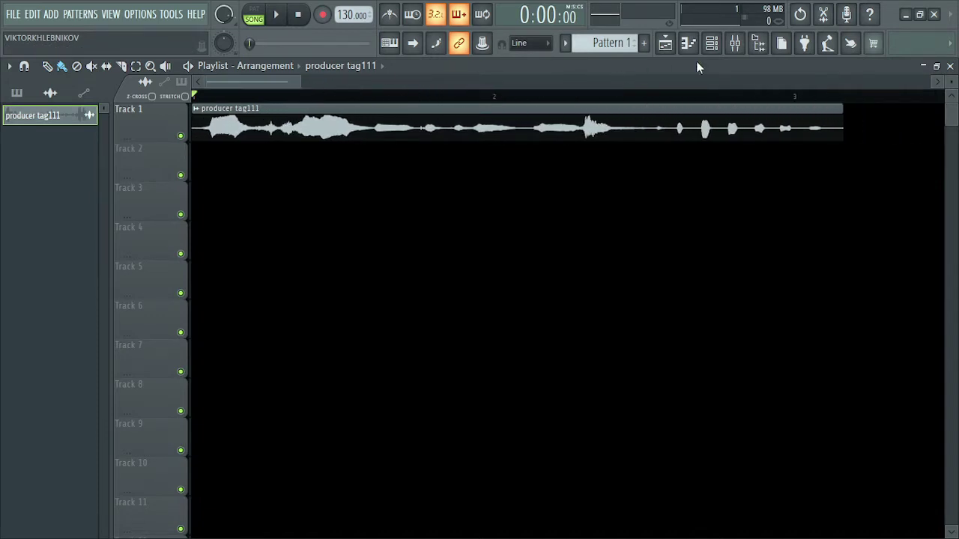
right_click(170, 134)
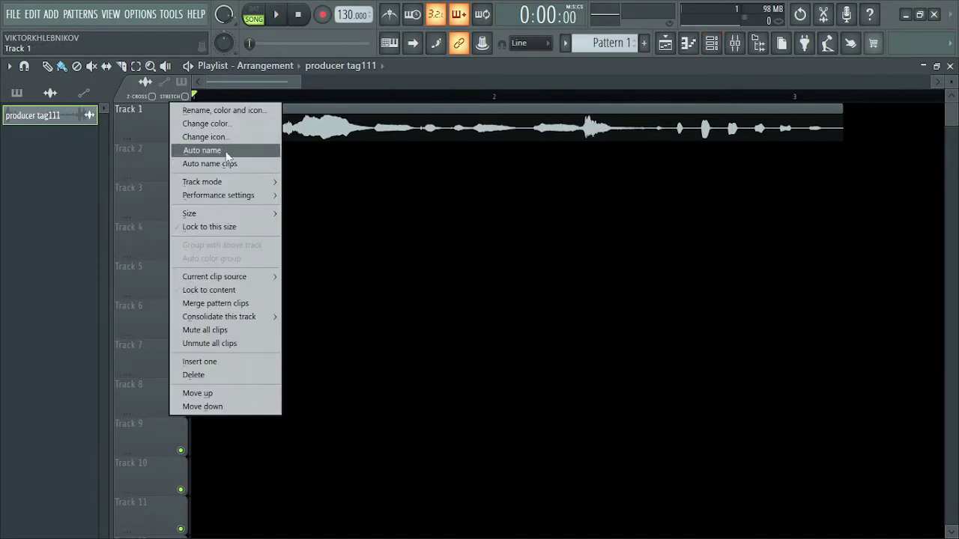
mouse_move(234, 180)
mouse_move(333, 194)
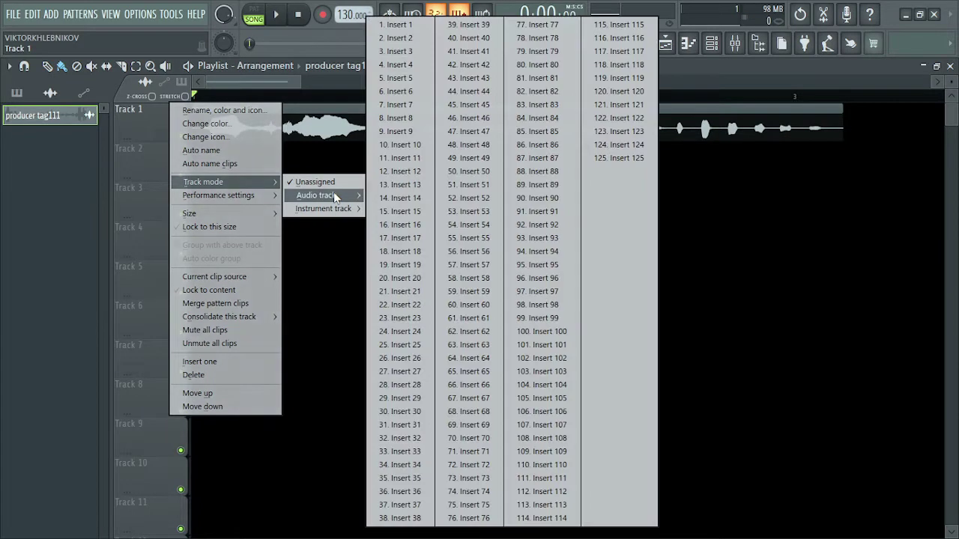
left_click(418, 27)
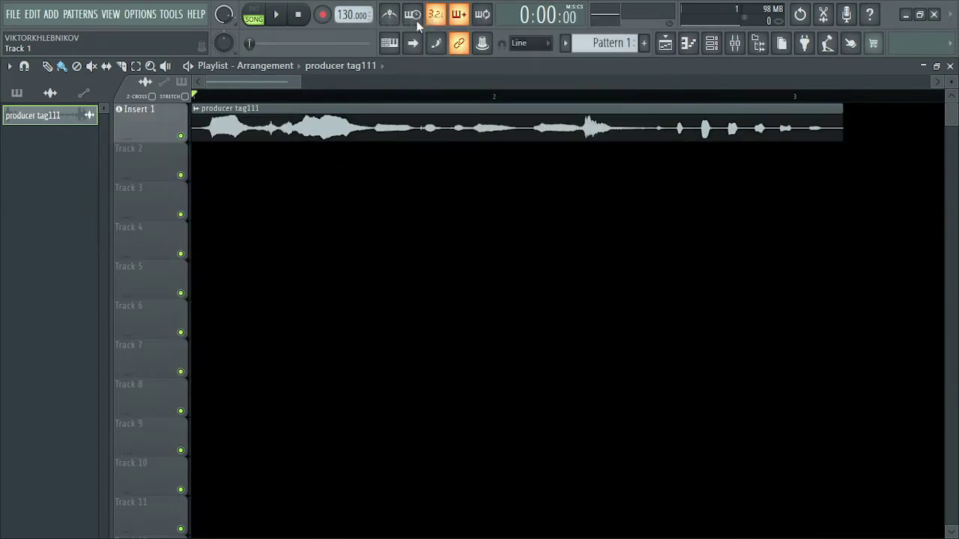
Step: Open the mixer and load Fruity Parametric EQ 2 into Slot 1 of Insert 1
left_click(737, 44)
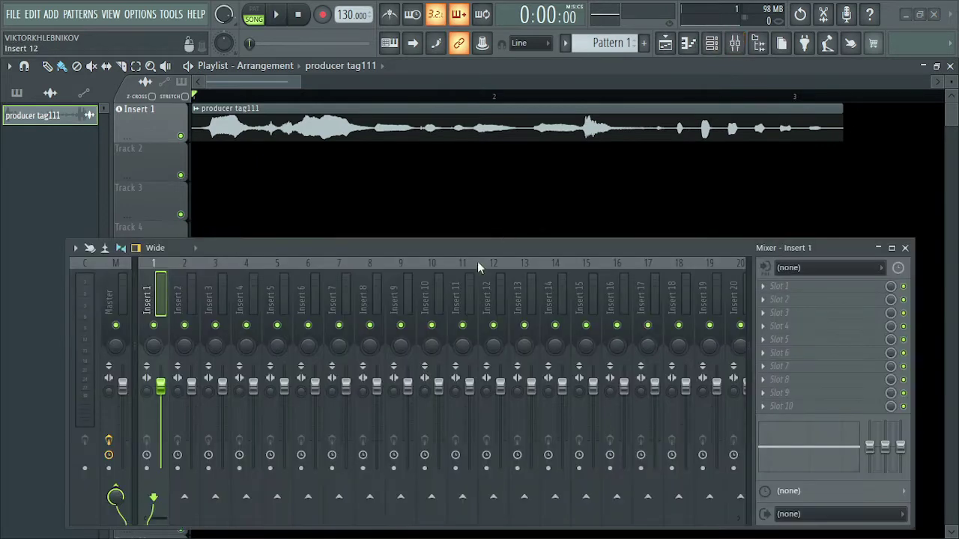
left_click_drag(472, 249, 445, 176)
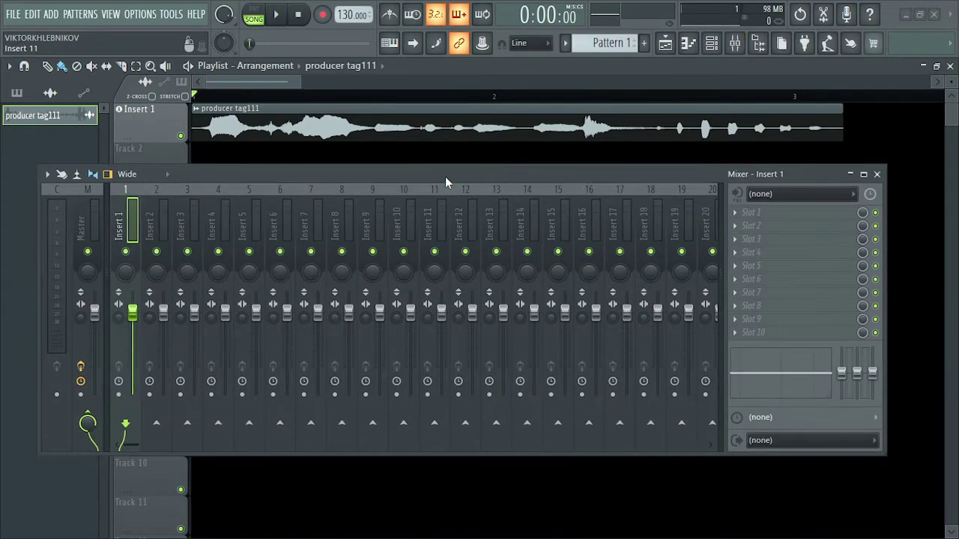
left_click(775, 216)
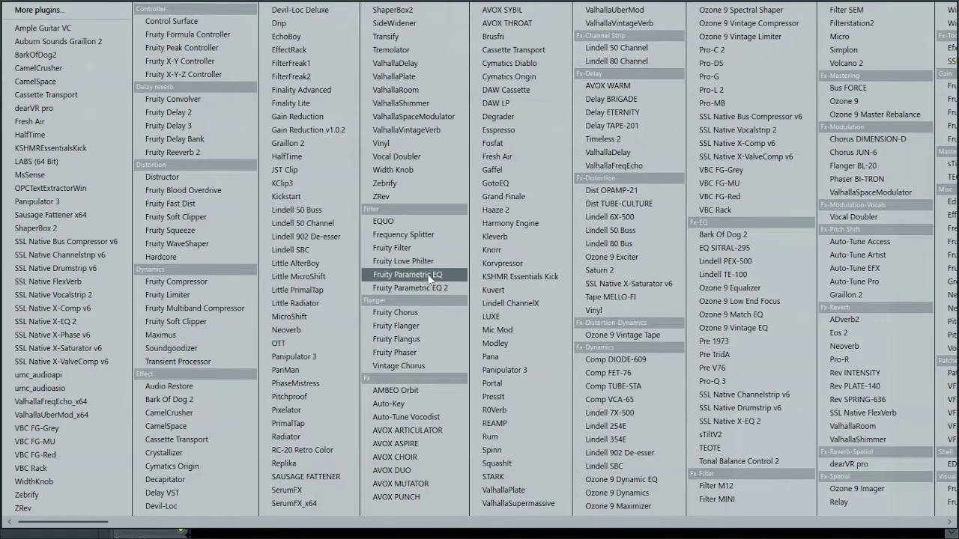
left_click_drag(433, 273, 429, 290)
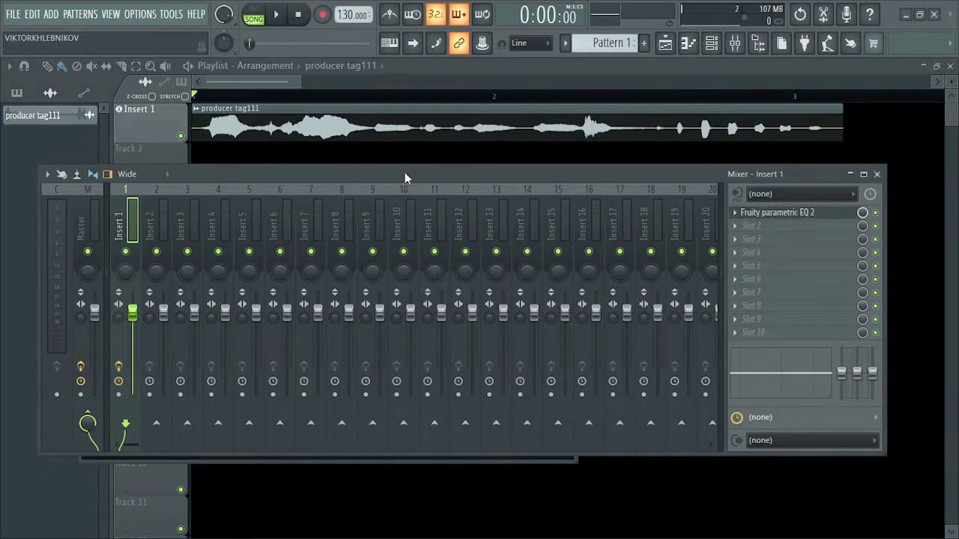
Step: Arrange the mixer below the EQ, play the clip and set band 2's order to Steep 8 and band 1's to Steep 6
left_click_drag(404, 172, 420, 350)
left_click_drag(328, 203, 453, 56)
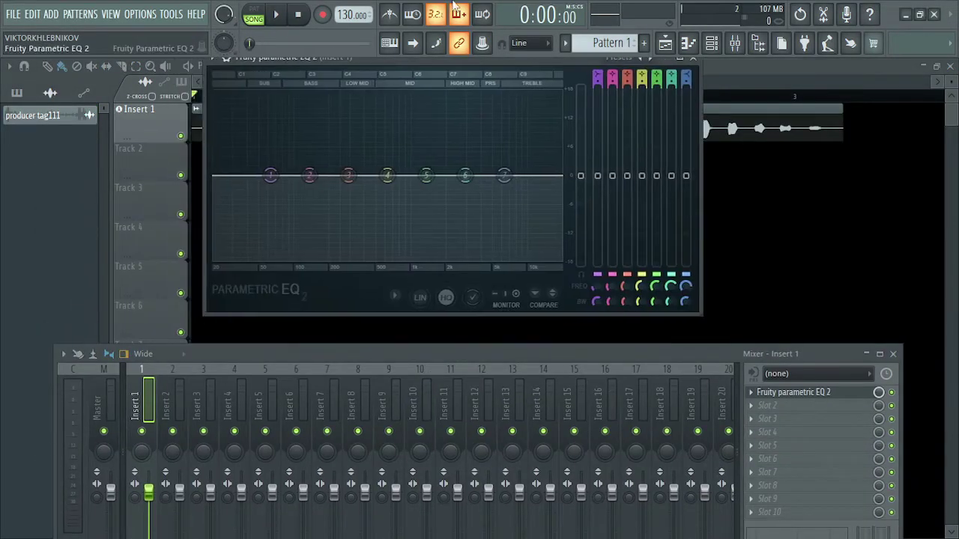
key("space")
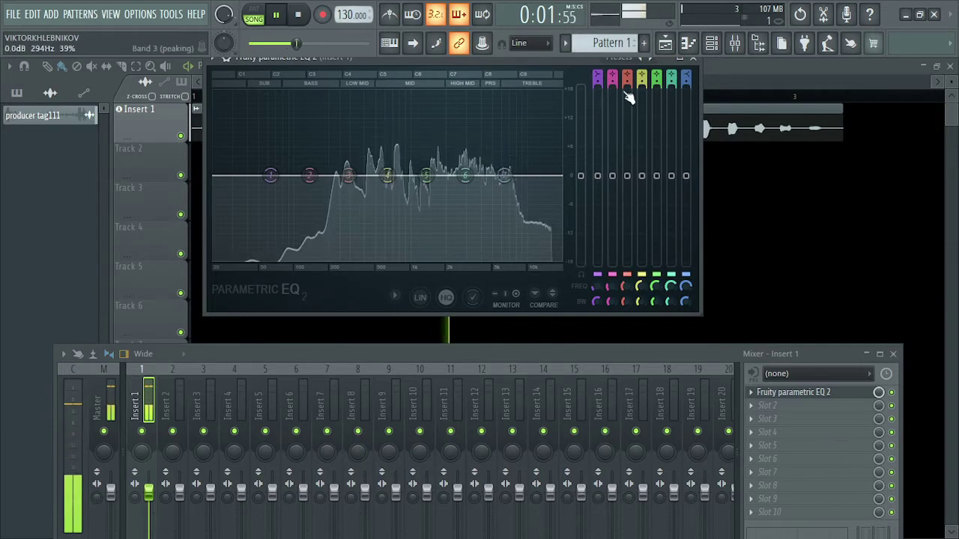
scroll(612, 78, "down", 6)
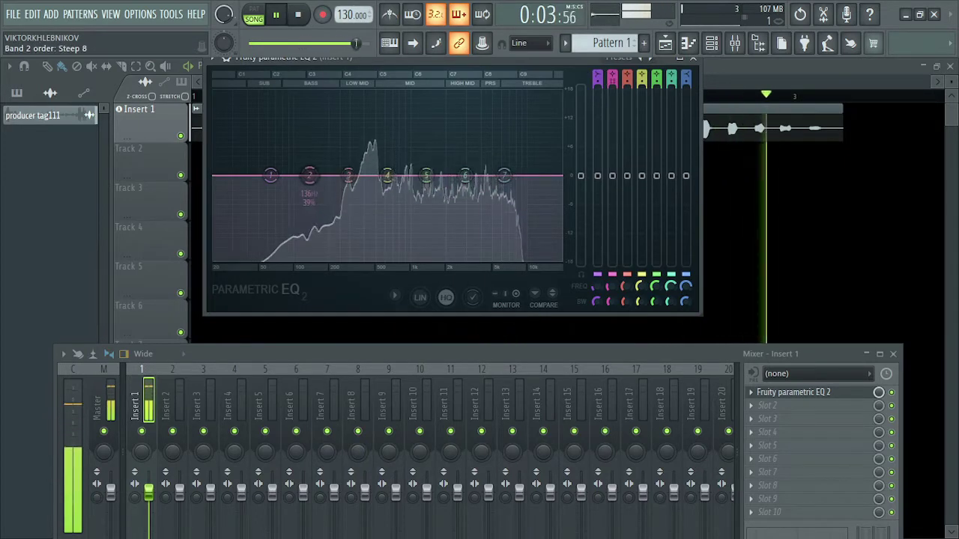
key("space")
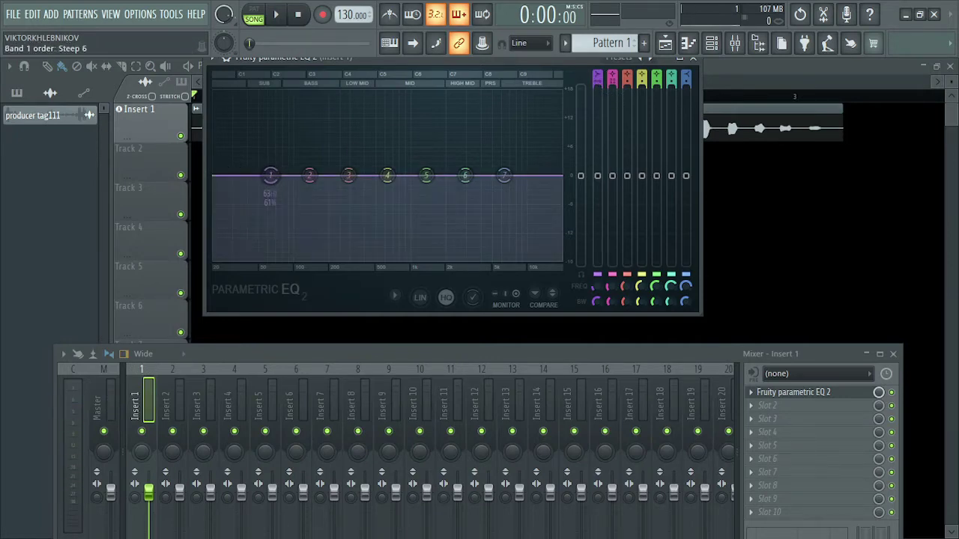
Step: Pull EQ band 1 down to about -18 dB near 40 Hz to cut the lows, audition the clip and close the EQ
left_click_drag(269, 188, 245, 225)
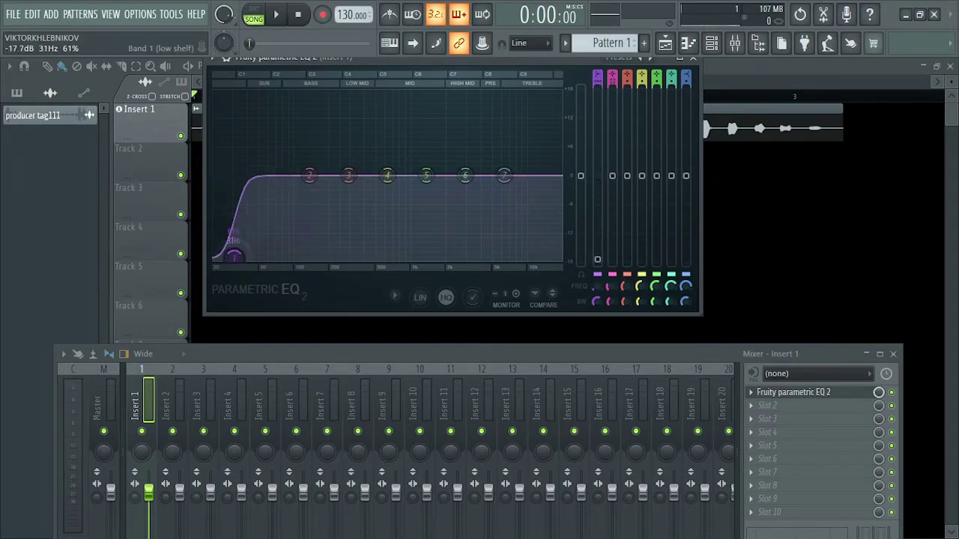
left_click_drag(234, 257, 254, 263)
key("space")
key("space")
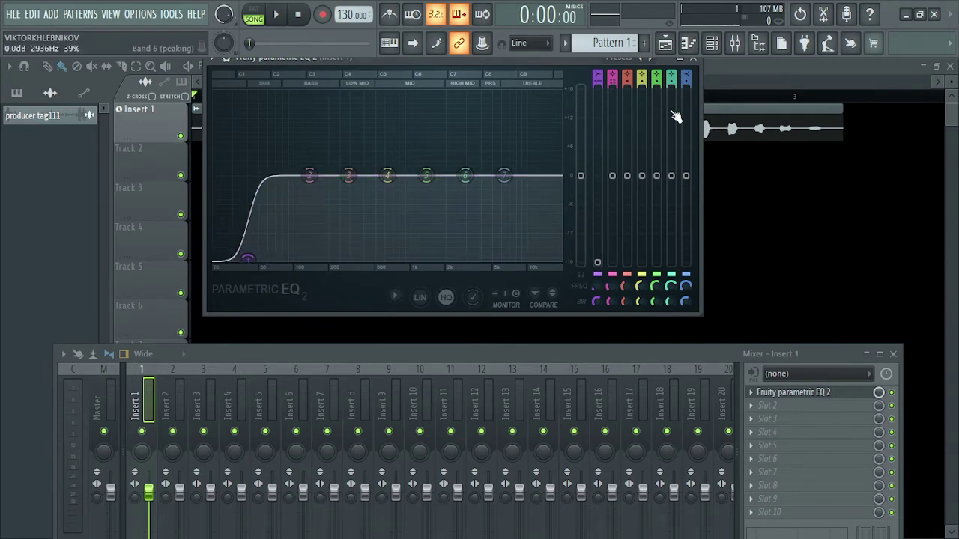
left_click(696, 63)
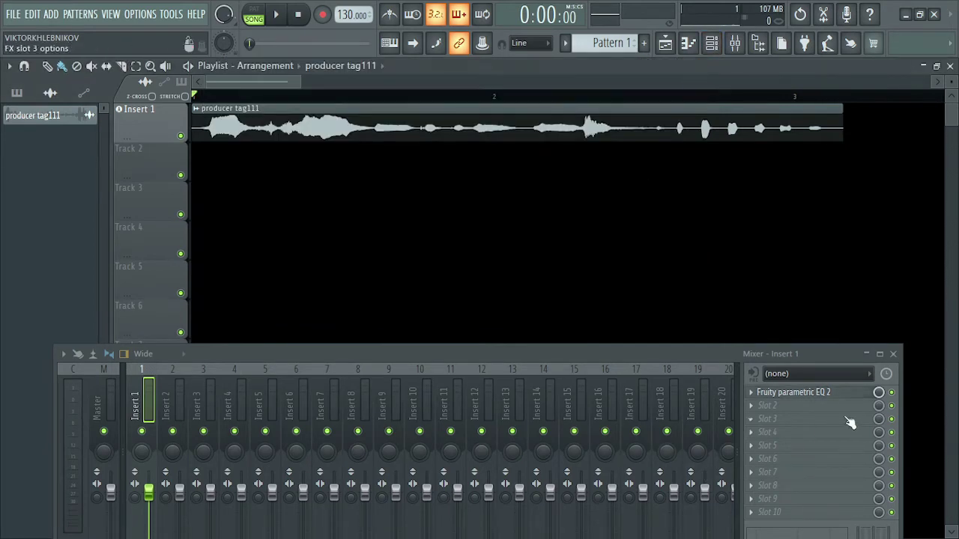
Step: Load Pro-Q 3 into Slot 2 of Insert 1, bring its window into full view and play the clip through it
left_click(837, 415)
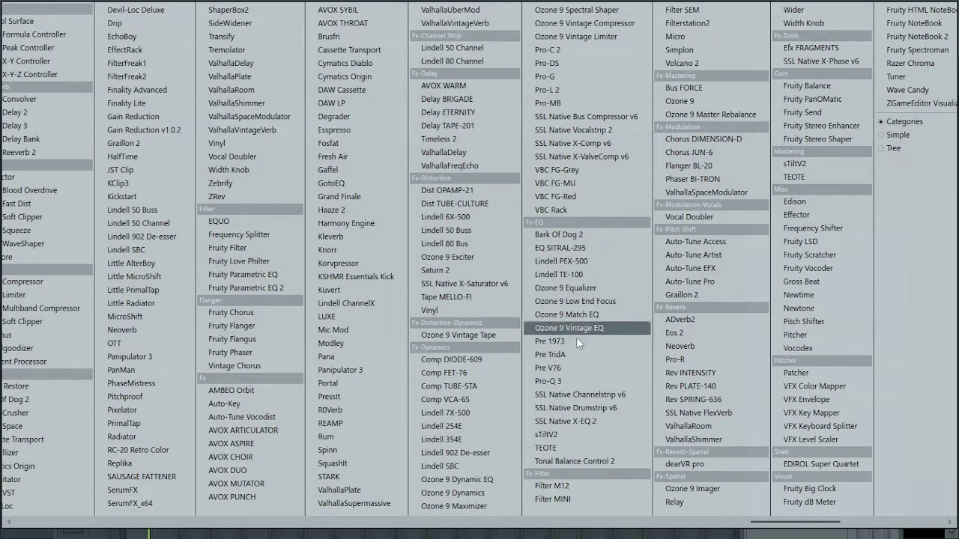
left_click(573, 377)
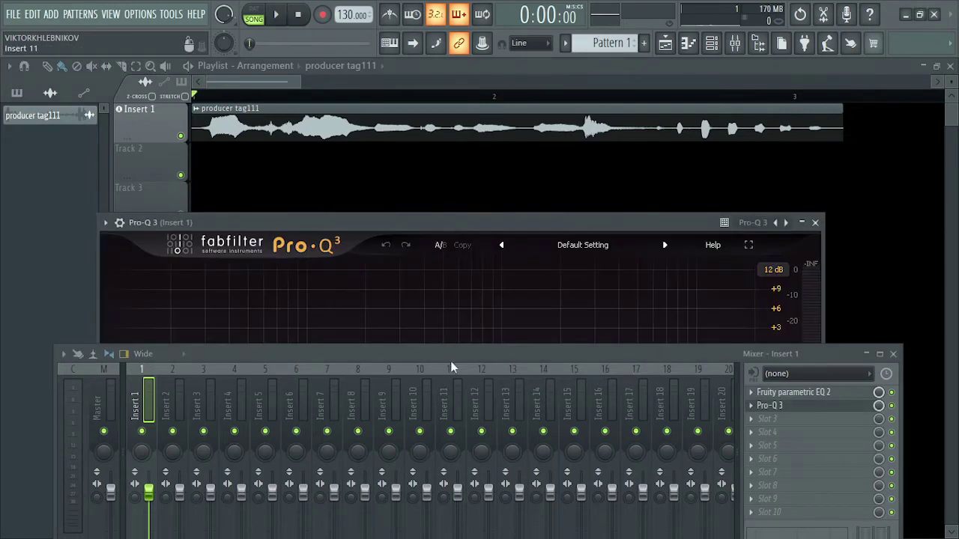
left_click_drag(452, 364, 469, 537)
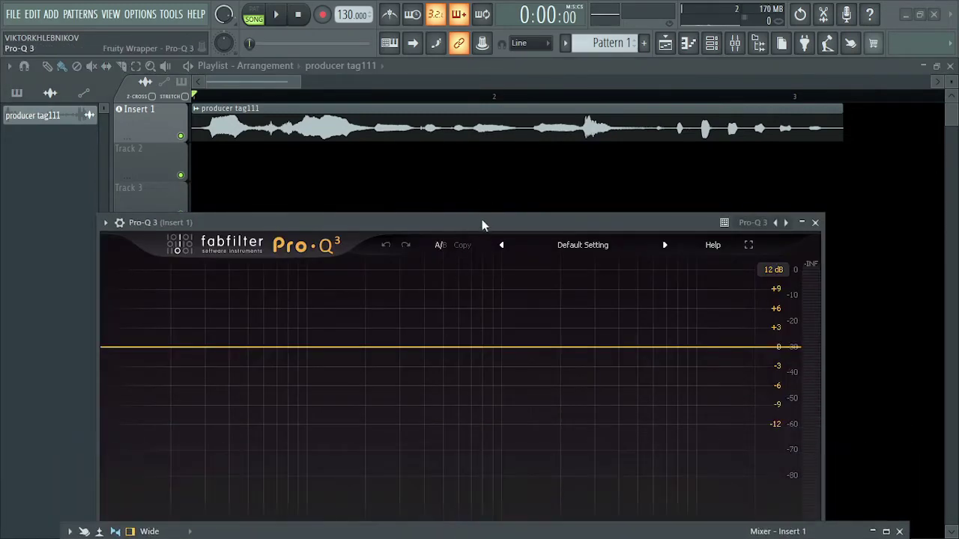
left_click_drag(483, 225, 524, 93)
key("space")
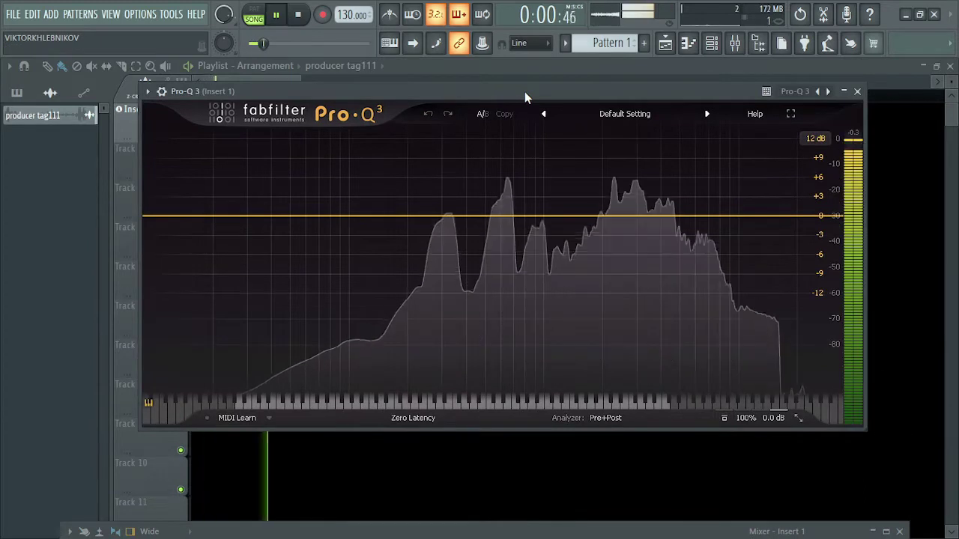
key("space")
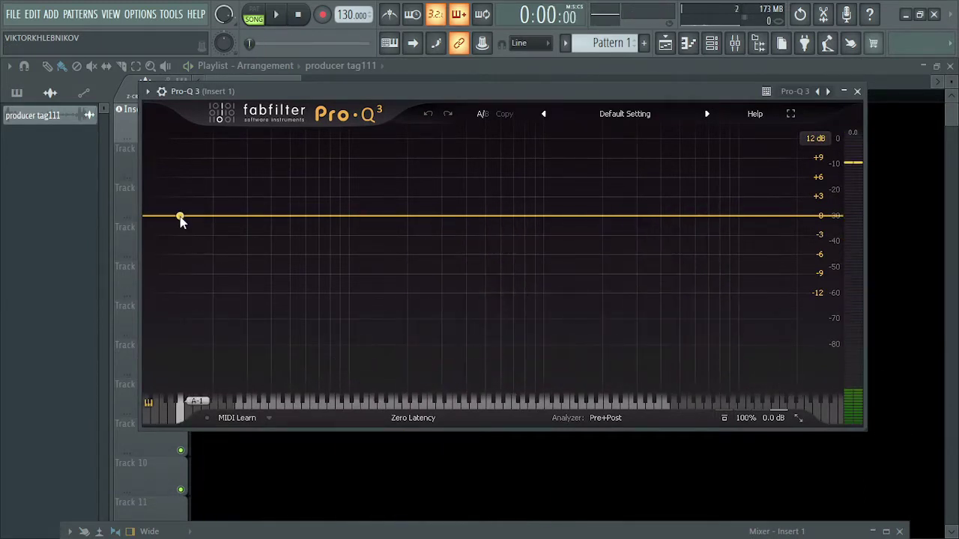
Step: Add a band at the low end of Pro-Q 3, change its shape to Low Cut and set its slope to 72 dB/oct
left_click_drag(180, 219, 154, 252)
mouse_move(159, 231)
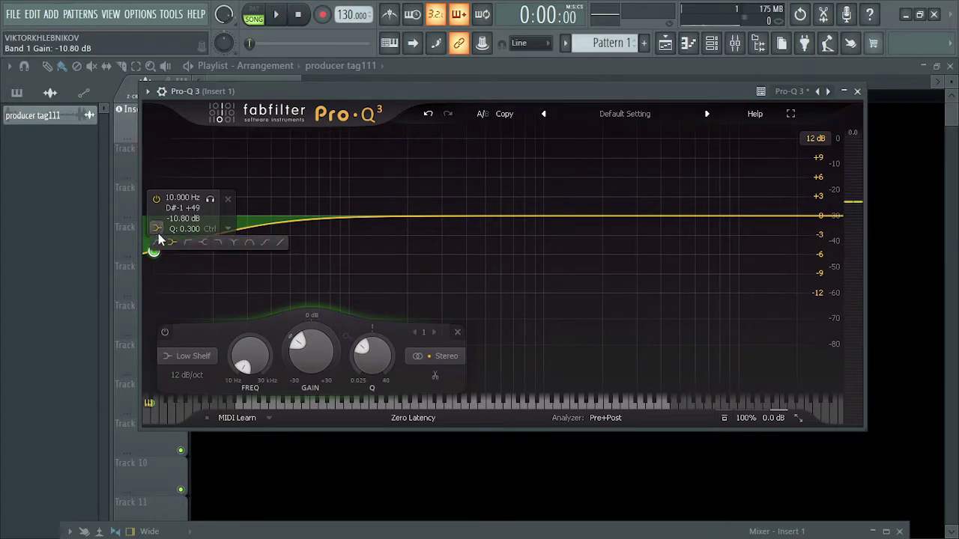
left_click(187, 242)
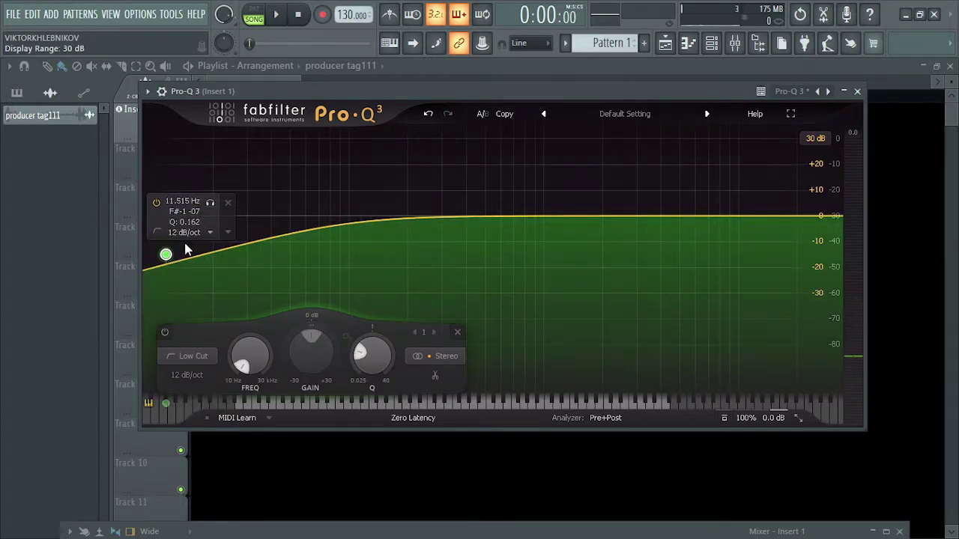
left_click(186, 233)
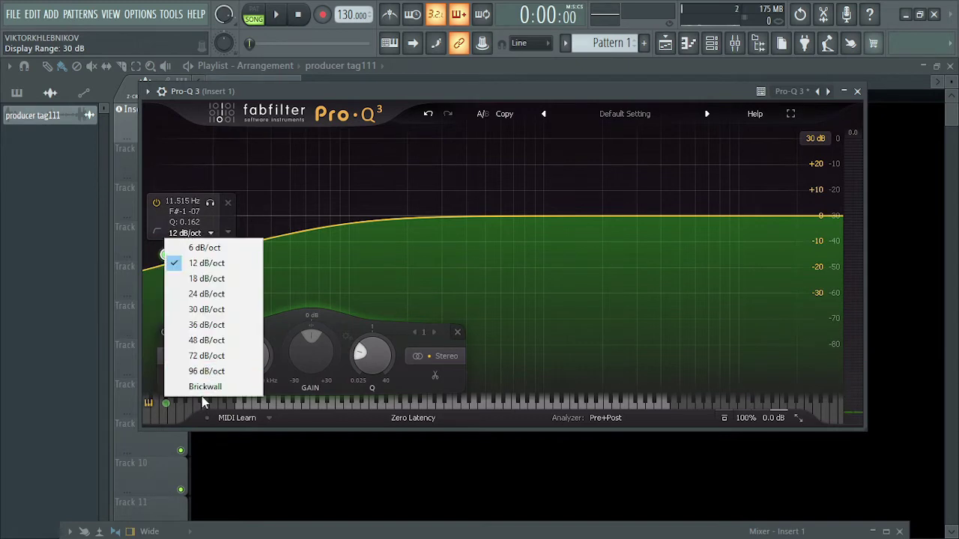
left_click(200, 356)
Step: During playback, raise the low cut band to about 161 Hz with a Q of about 0.62
left_click_drag(166, 256, 252, 262)
key("space")
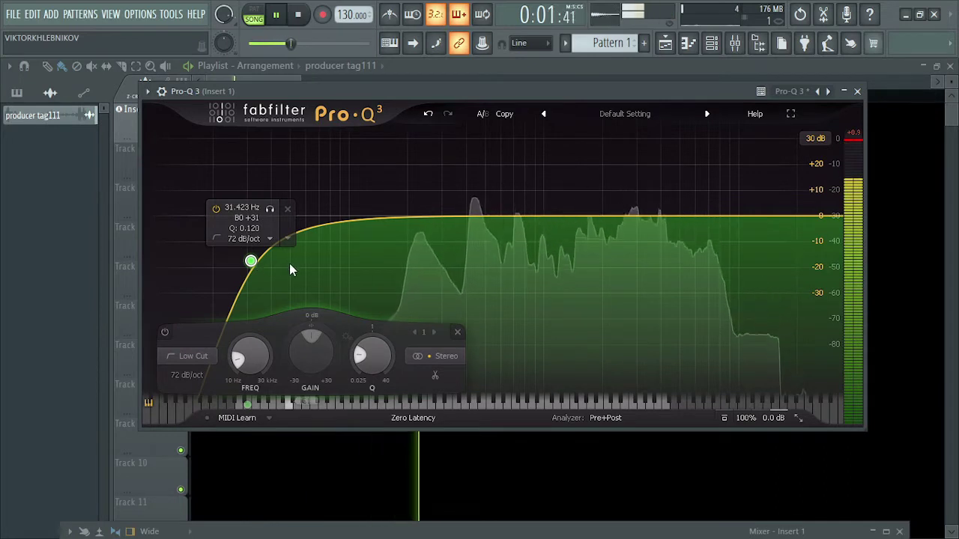
left_click_drag(251, 262, 391, 228)
scroll(229, 280, "up", 5)
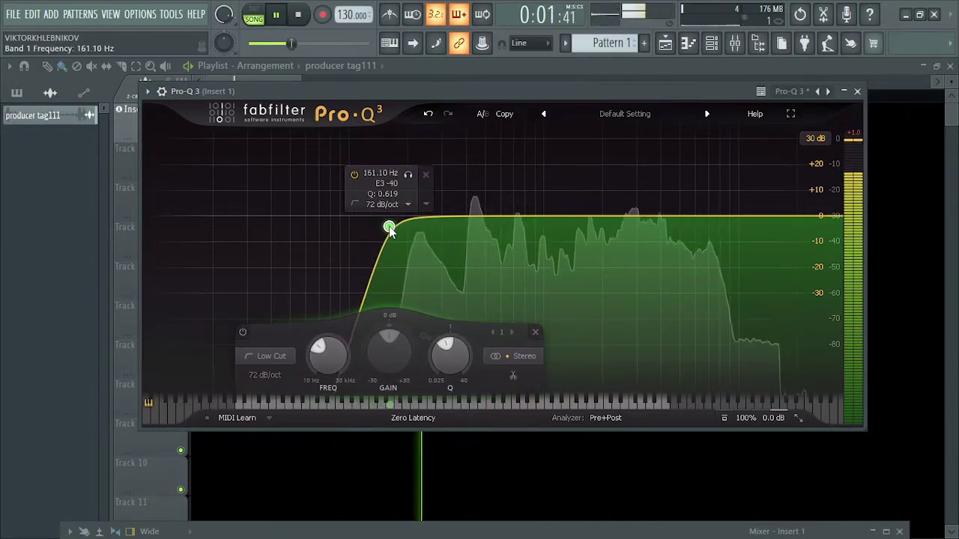
Step: Raise the low cut band's Q to about 0.73 and audition the clip through it
scroll(390, 229, "up", 2)
key("space")
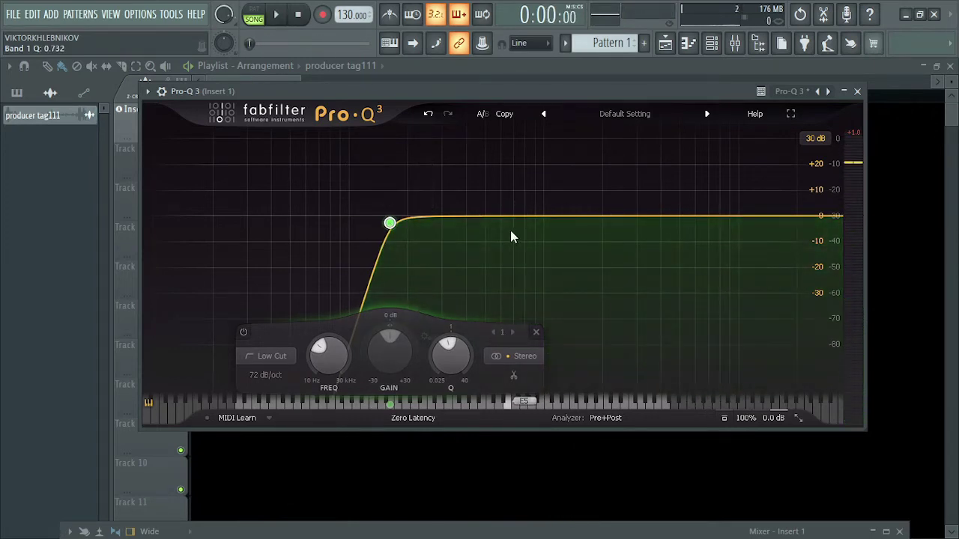
key("space")
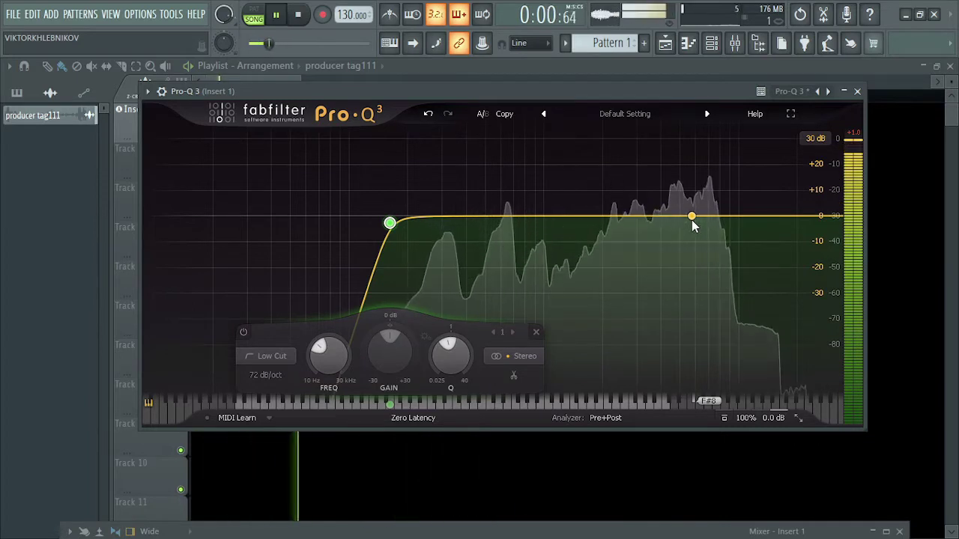
key("space")
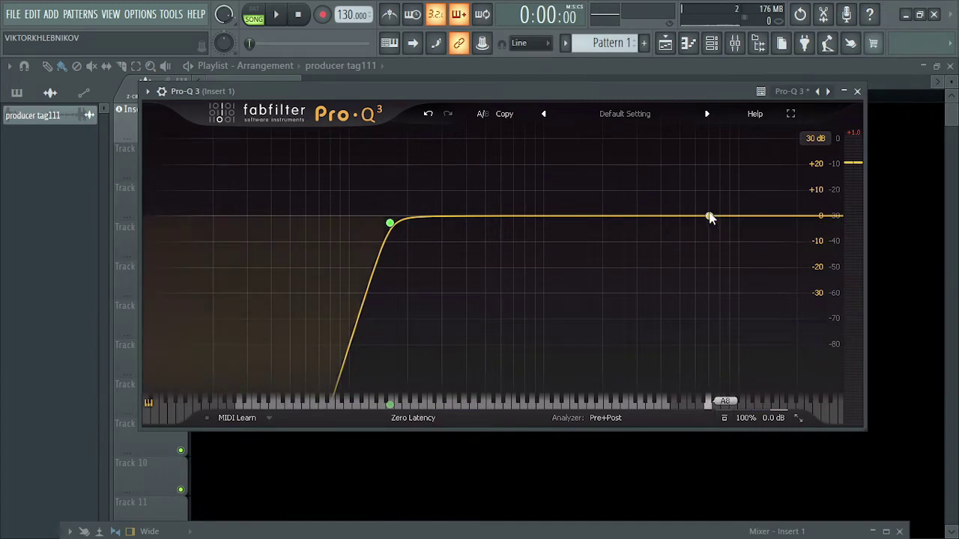
Step: Add a bell band in the highs, boost it to +30 dB and solo-sweep it to about 7954 Hz during playback
left_click(709, 217)
left_click_drag(710, 218, 709, 150)
key("space")
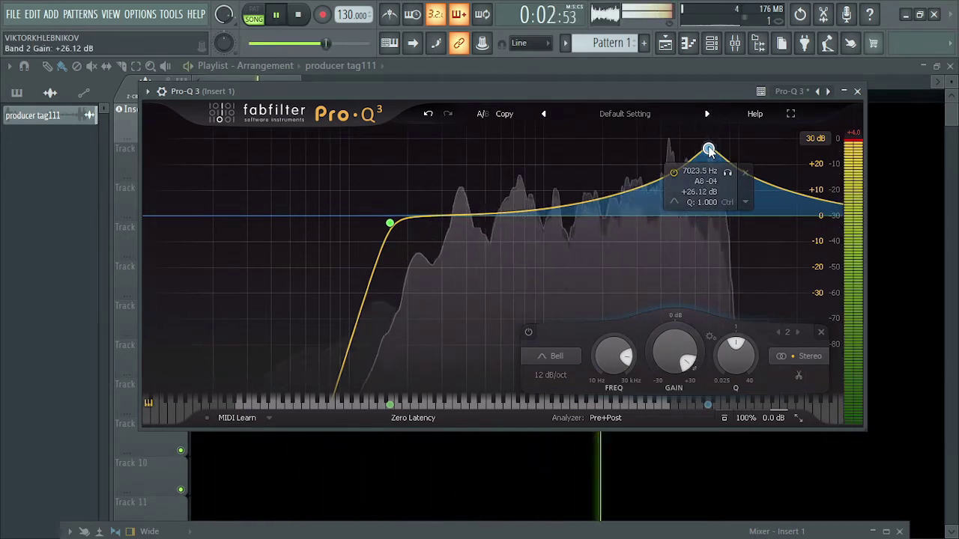
left_click_drag(708, 150, 710, 123)
left_click(728, 162)
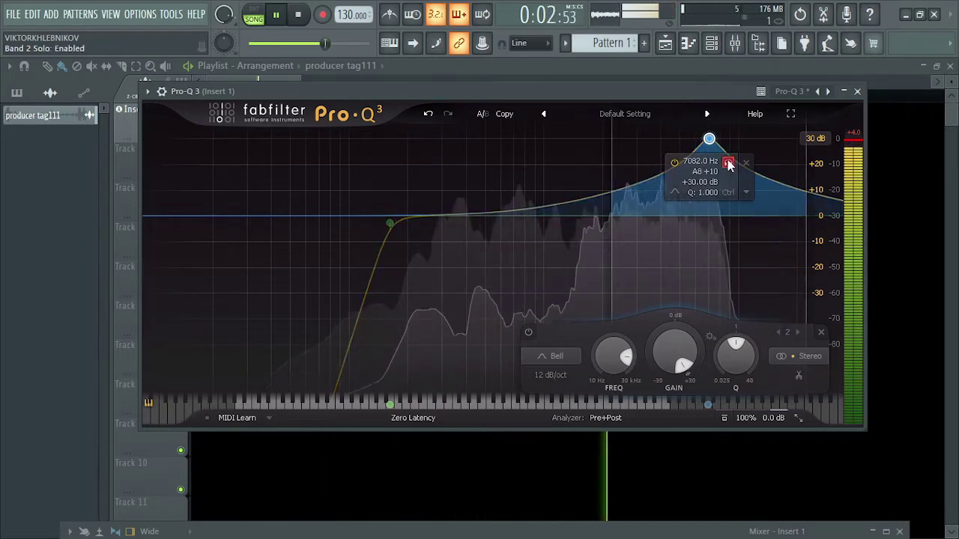
left_click_drag(729, 164, 736, 166)
key("space")
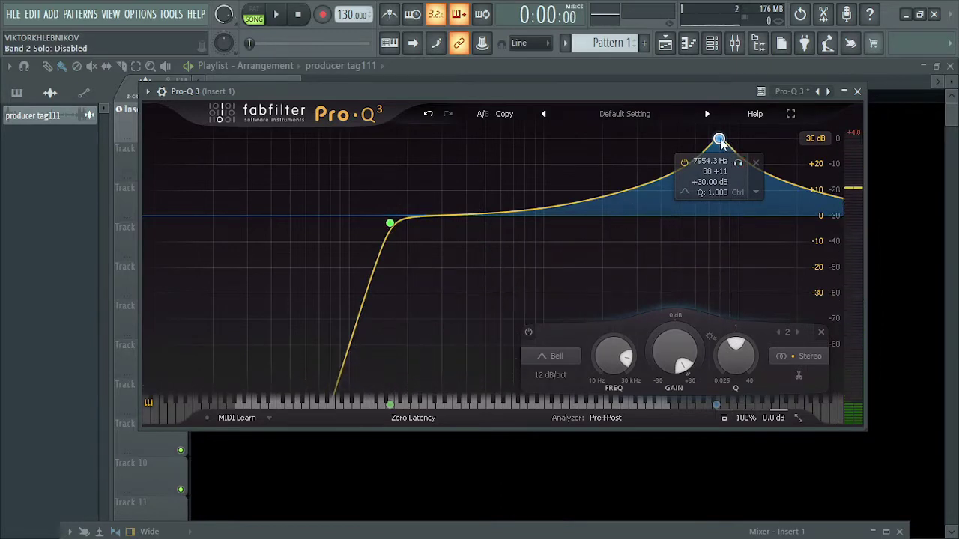
Step: Narrow the boosted bell to a Q of about 10.4 and audition it in solo, shifting it to about 7889 Hz
right_click(719, 140)
left_click(719, 140)
right_click(719, 140)
left_click(719, 140)
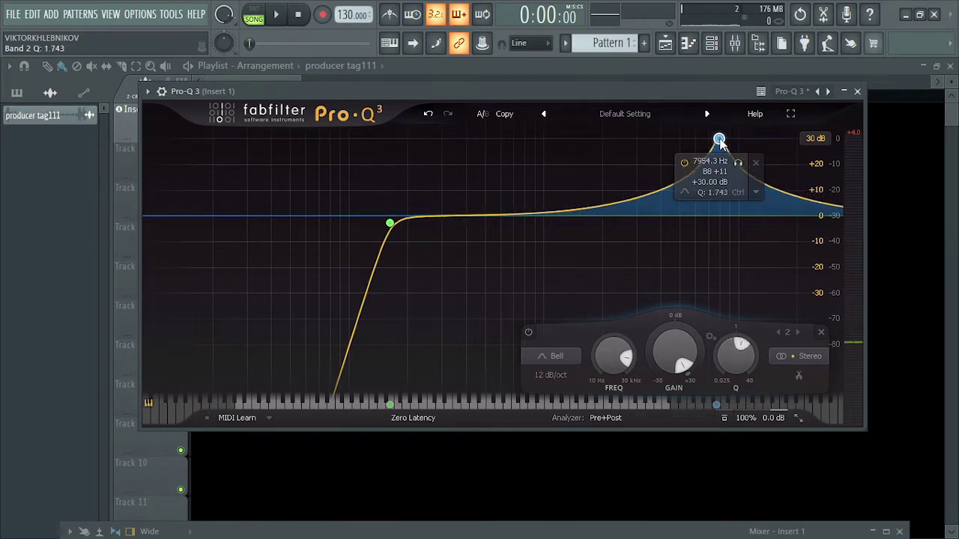
key("space")
scroll(719, 140, "up", 10)
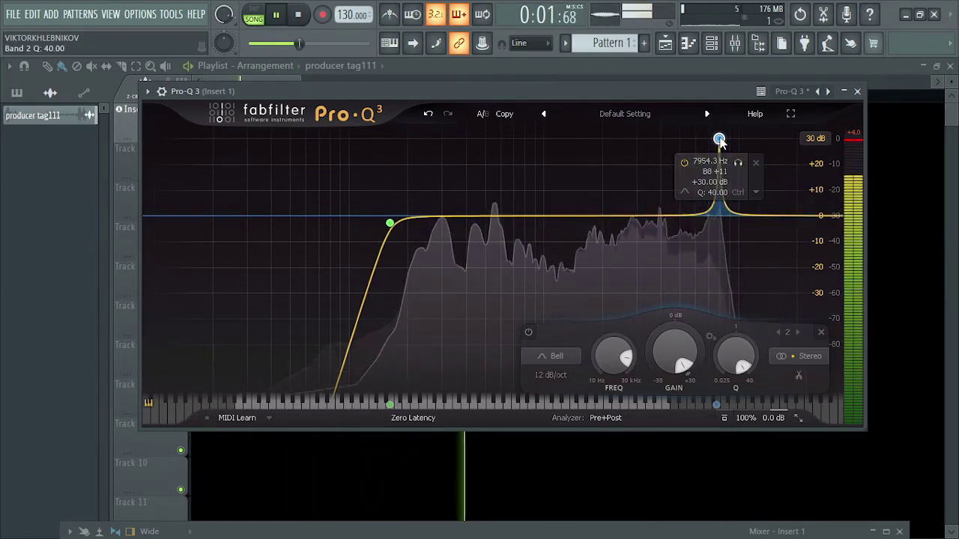
scroll(719, 141, "down", 4)
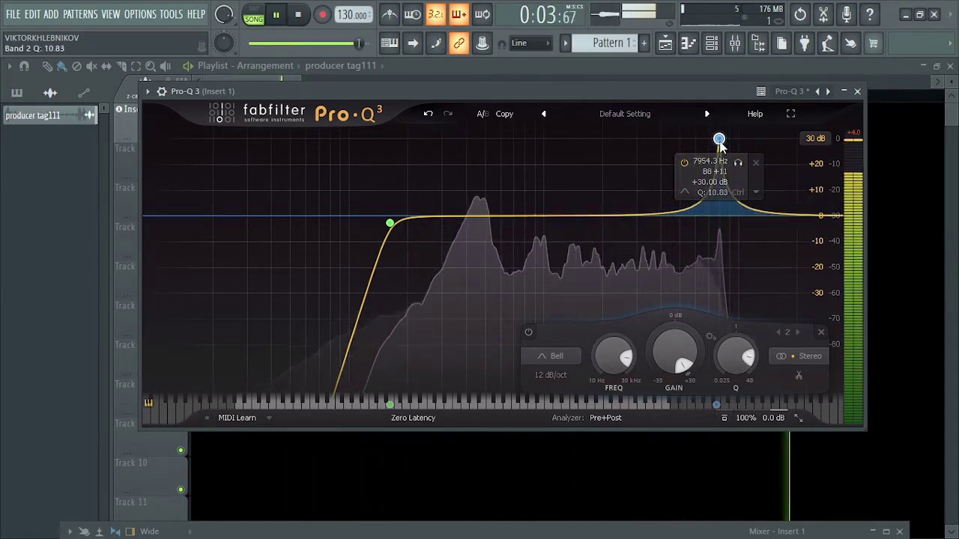
left_click(738, 162)
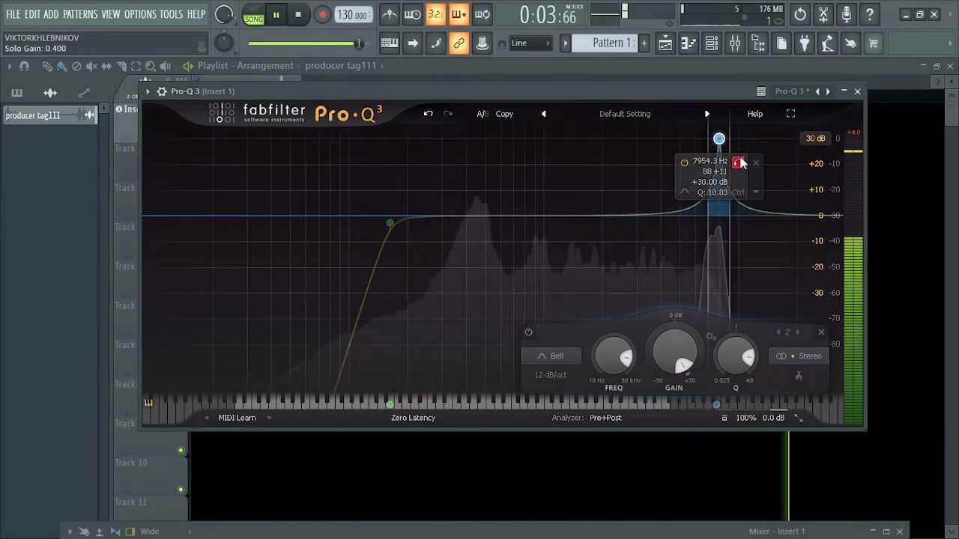
mouse_move(740, 162)
left_mouse_down()
mouse_move(728, 163)
mouse_move(740, 159)
left_mouse_up()
key("space")
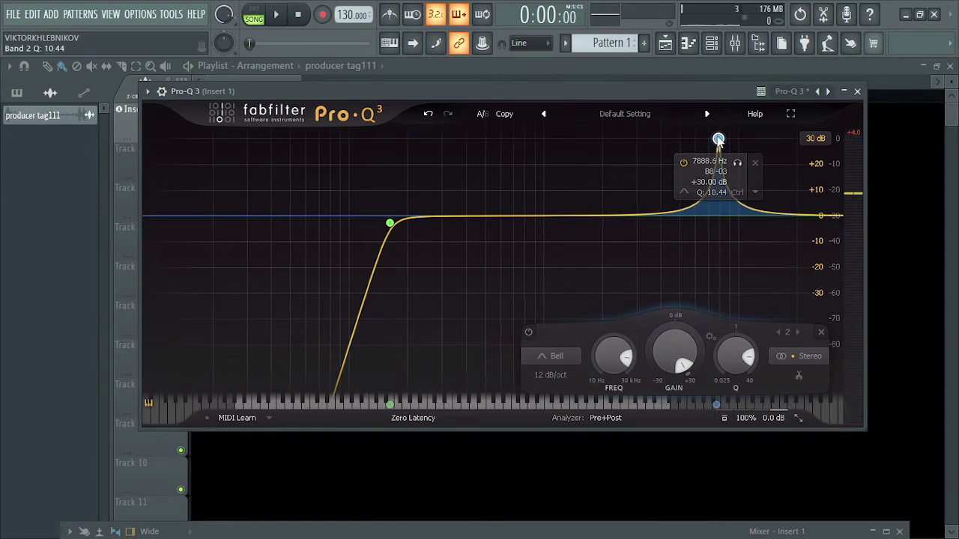
Step: Turn the boosted bell into a -21 dB cut at about 8155 Hz with a Q of 6.94, auditioning the clip between adjustments
left_click_drag(717, 144, 712, 213)
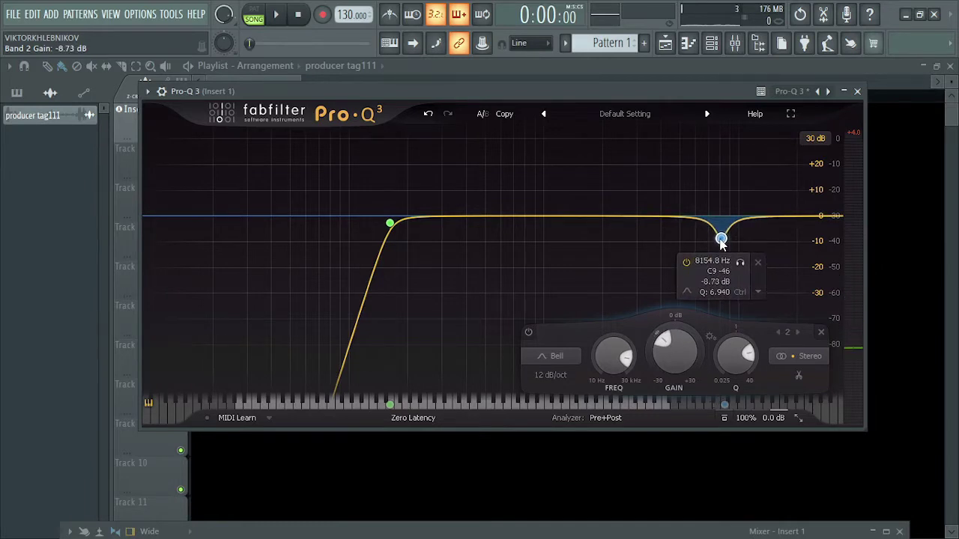
key("space")
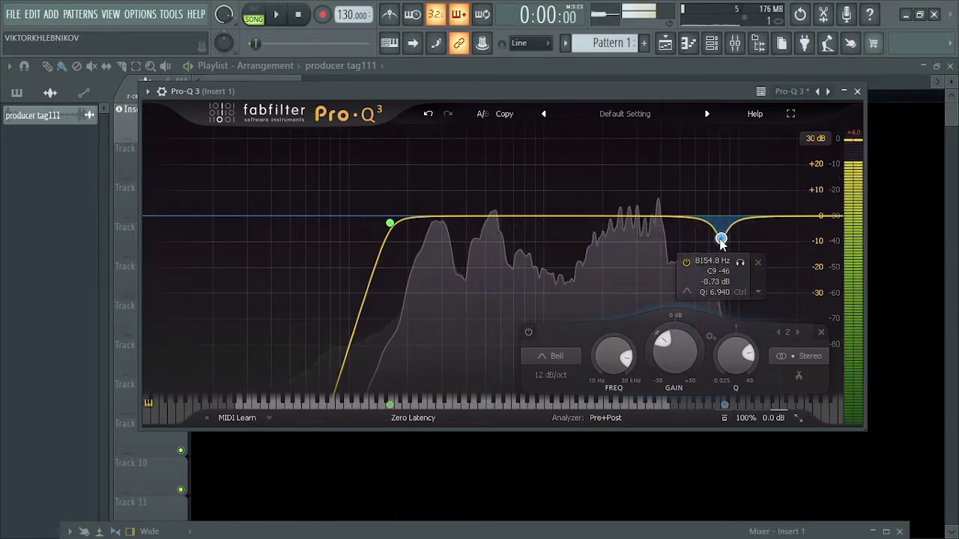
key("space")
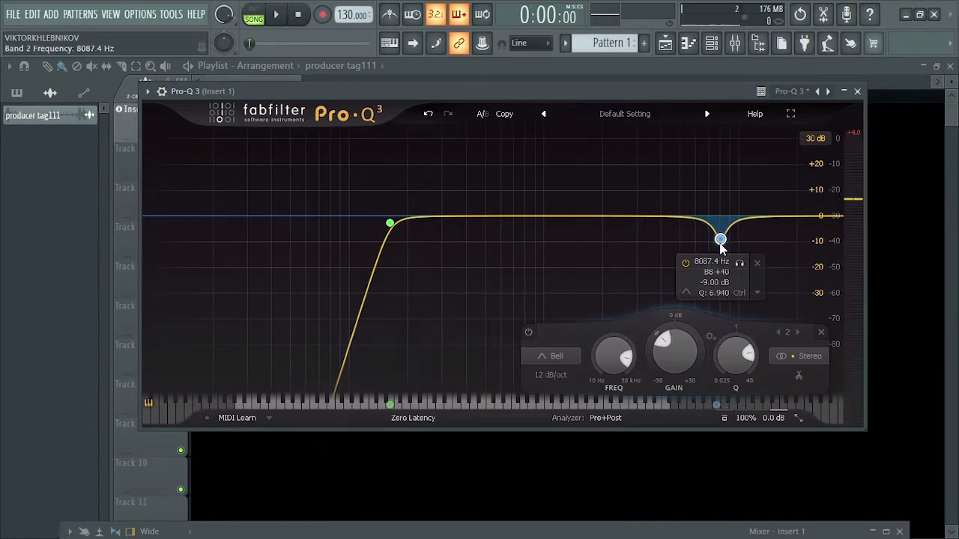
left_click_drag(720, 241, 720, 241)
key("space")
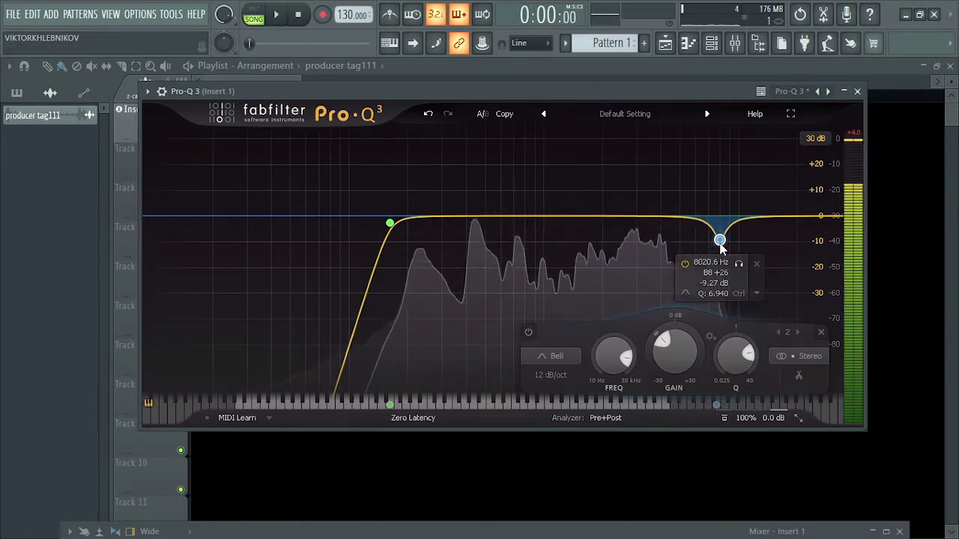
left_click_drag(720, 246, 721, 271)
key("space")
key("space")
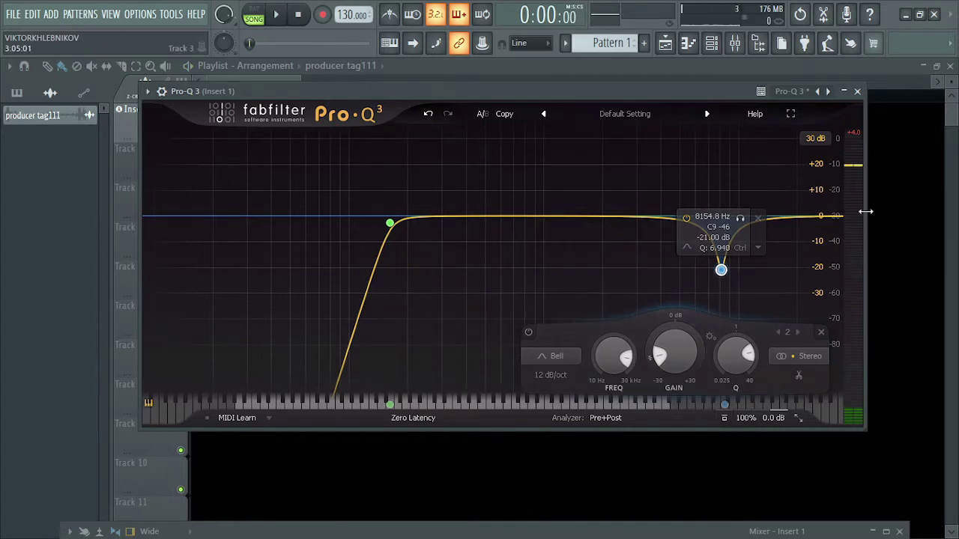
Step: Add a third band at the extreme high end, change its shape to High Cut and set its slope to 36 dB/oct
left_click_drag(839, 217, 832, 265)
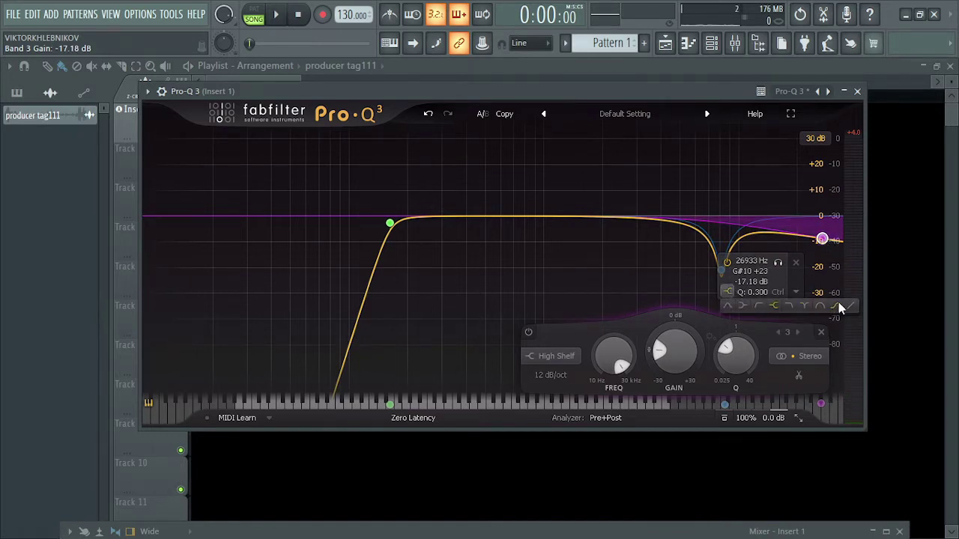
left_click(790, 304)
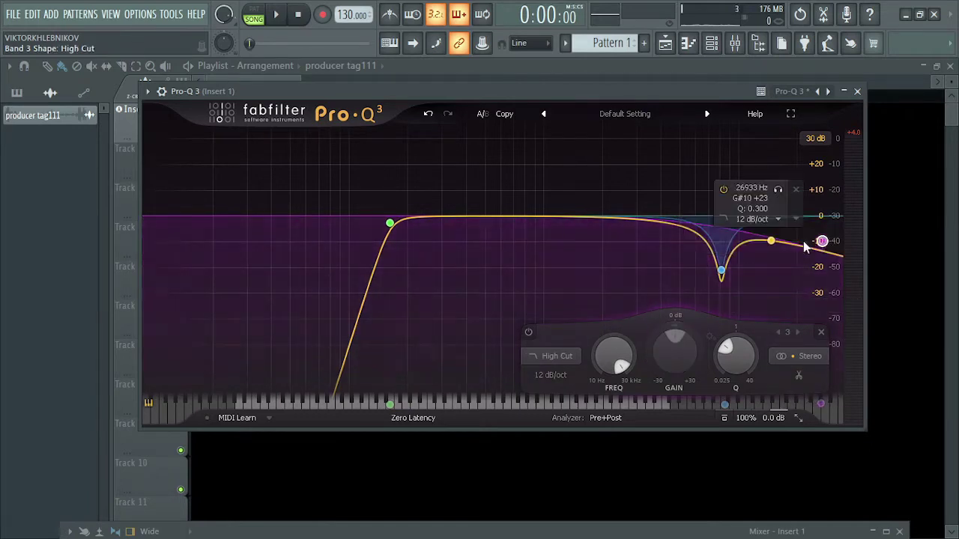
left_click(755, 218)
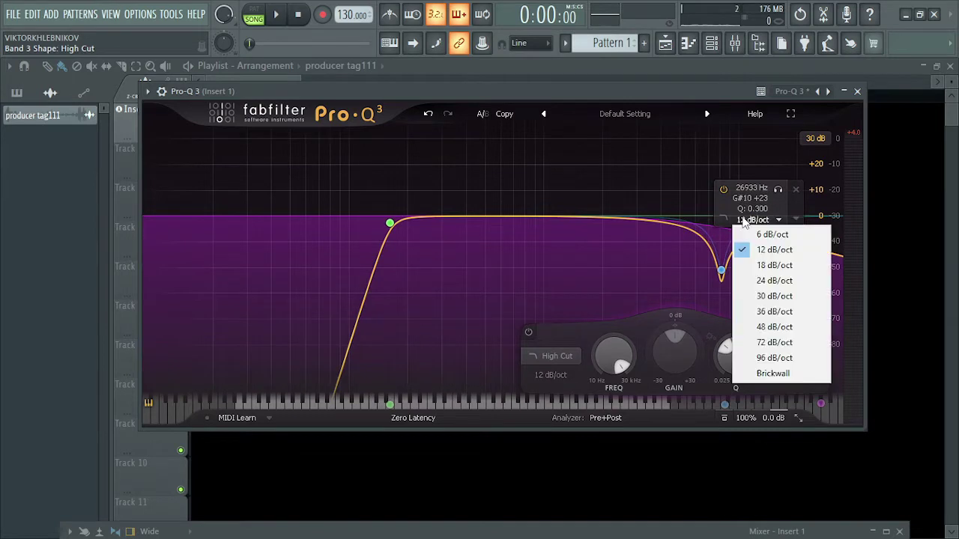
left_click(774, 313)
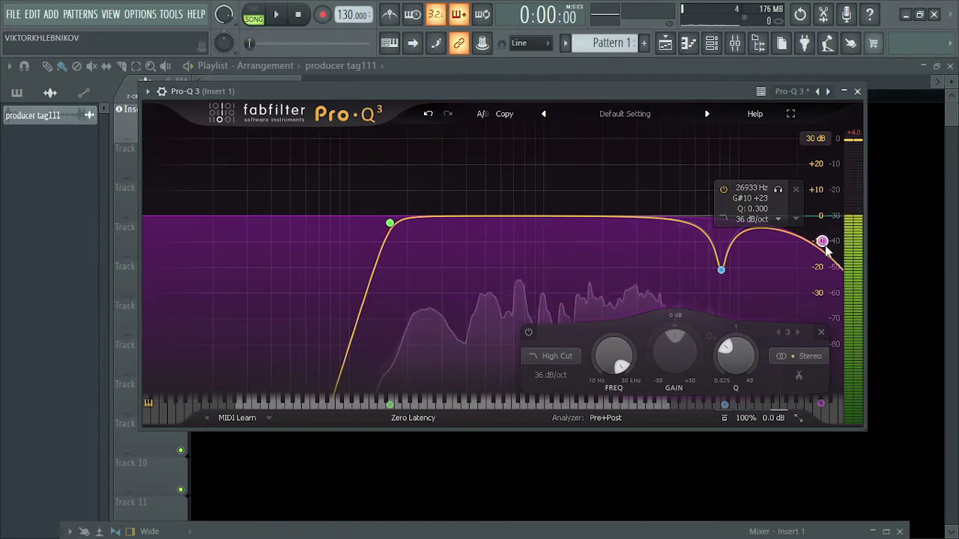
Step: Shift the high cut to about 26054 Hz with a Q of about 0.14, set its slope to 96 dB/oct and play the clip
left_click_drag(822, 241, 807, 258)
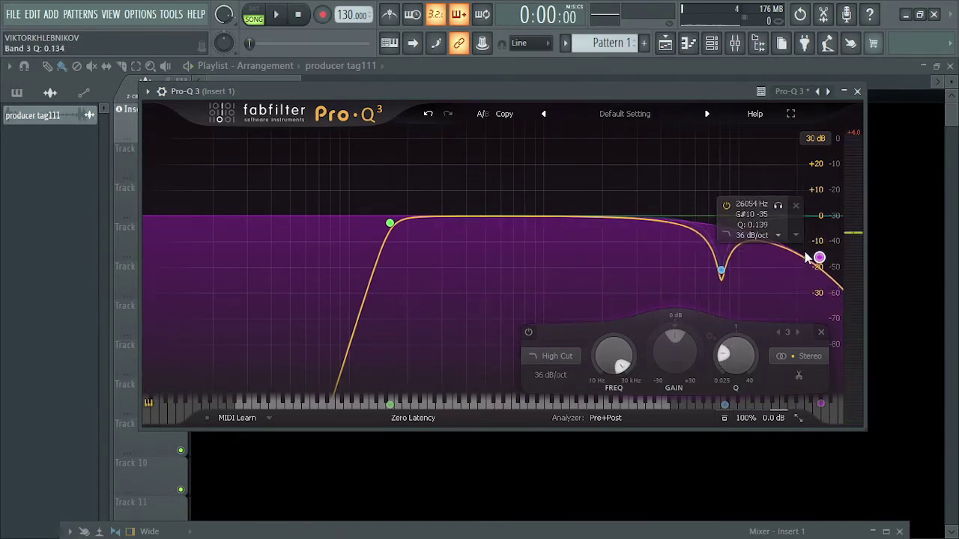
left_click(751, 235)
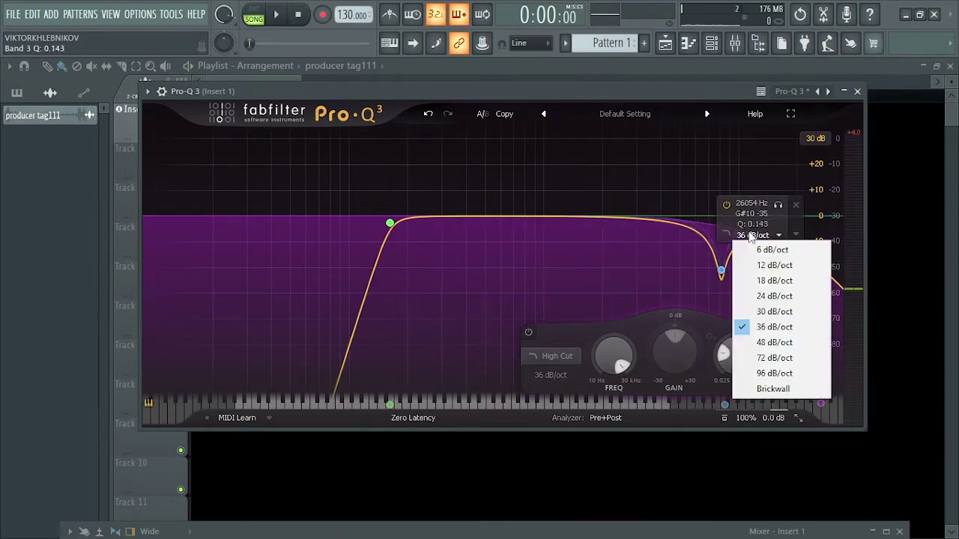
left_click(767, 373)
key("space")
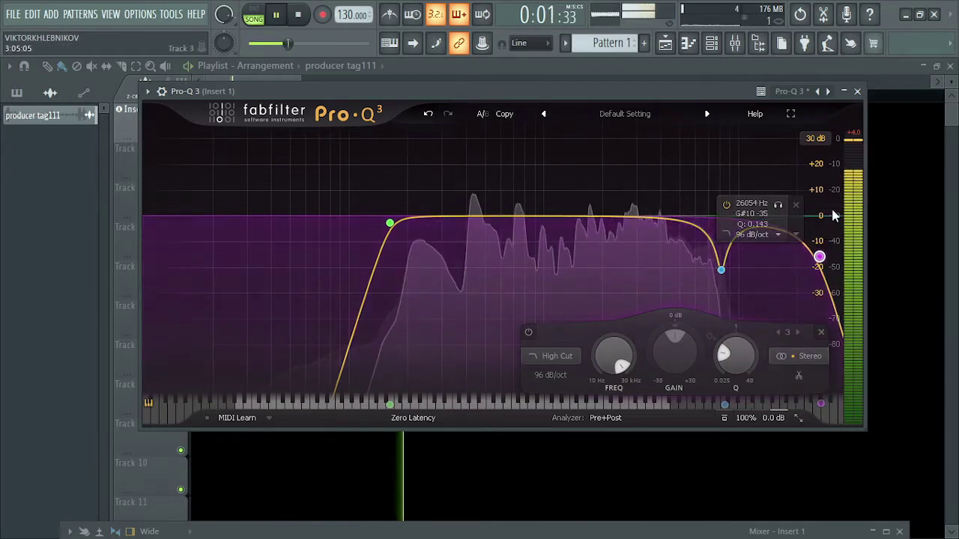
Step: Bring the high cut down to about 9707 Hz and switch its slope to Brickwall during playback
left_click_drag(820, 257, 738, 222)
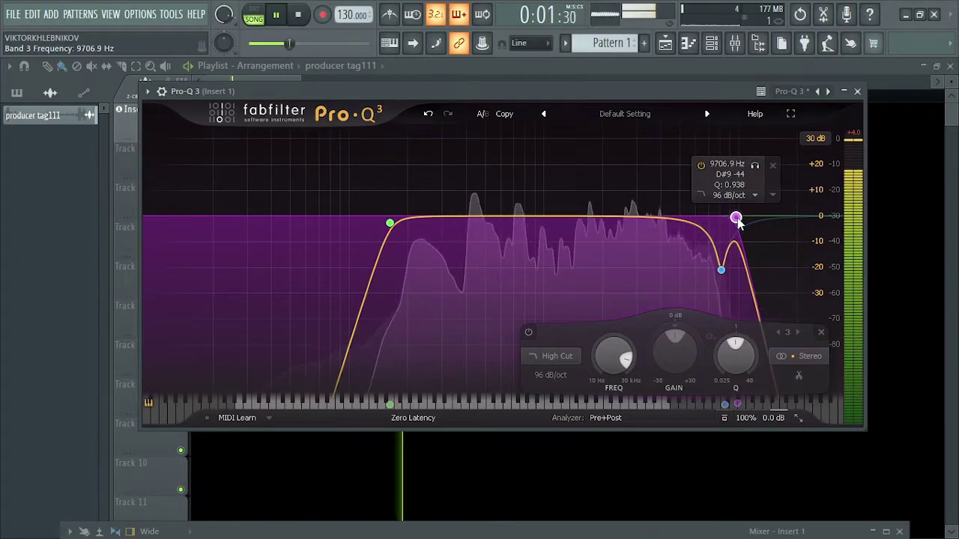
left_click(734, 197)
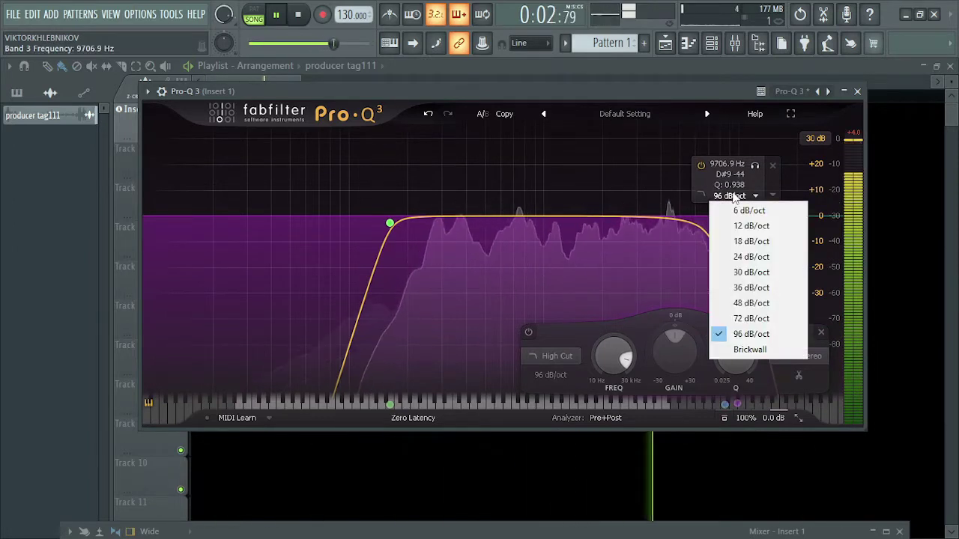
left_click(749, 349)
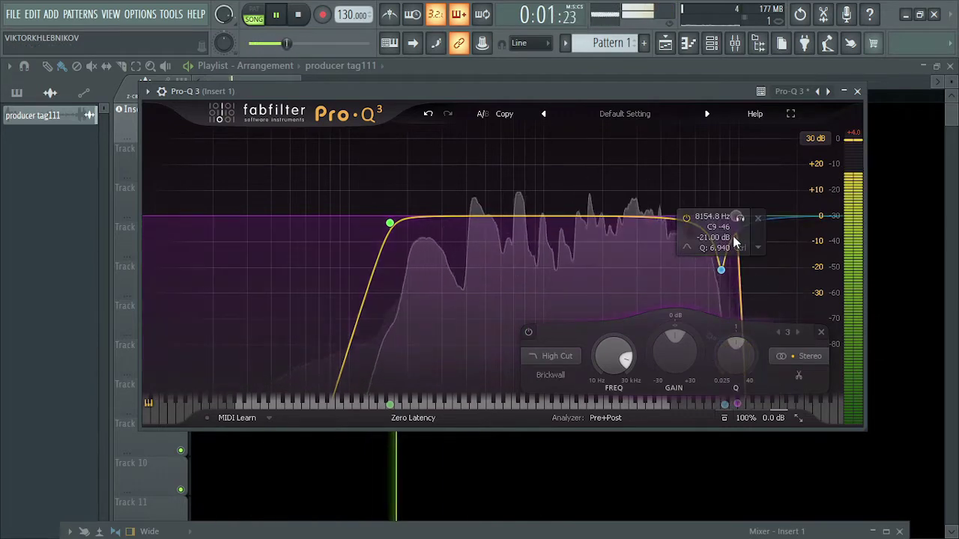
key("space")
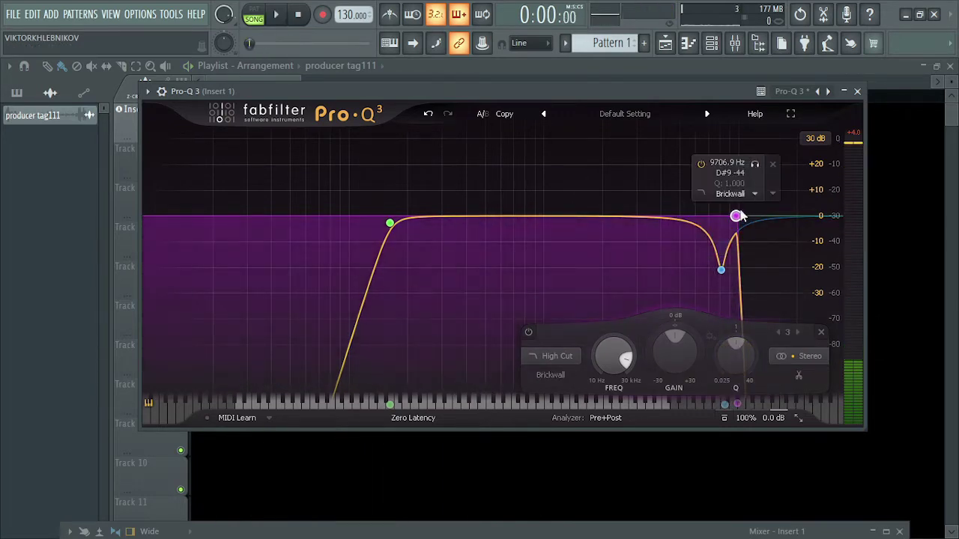
Step: Audition the clip with the brickwall high cut at about 8430 Hz, and settle the cut at about 10902 Hz
left_click_drag(736, 217, 724, 217)
key("space")
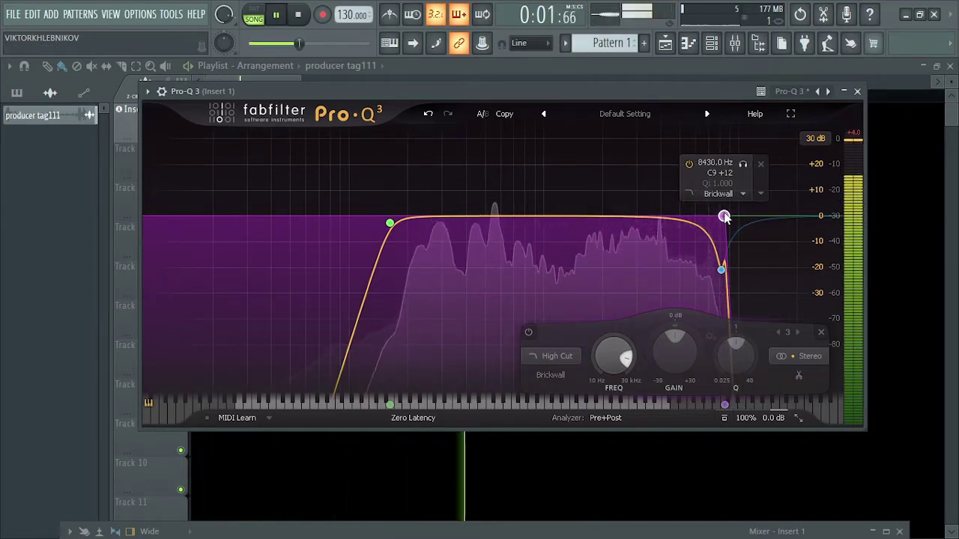
left_click_drag(724, 217, 745, 248)
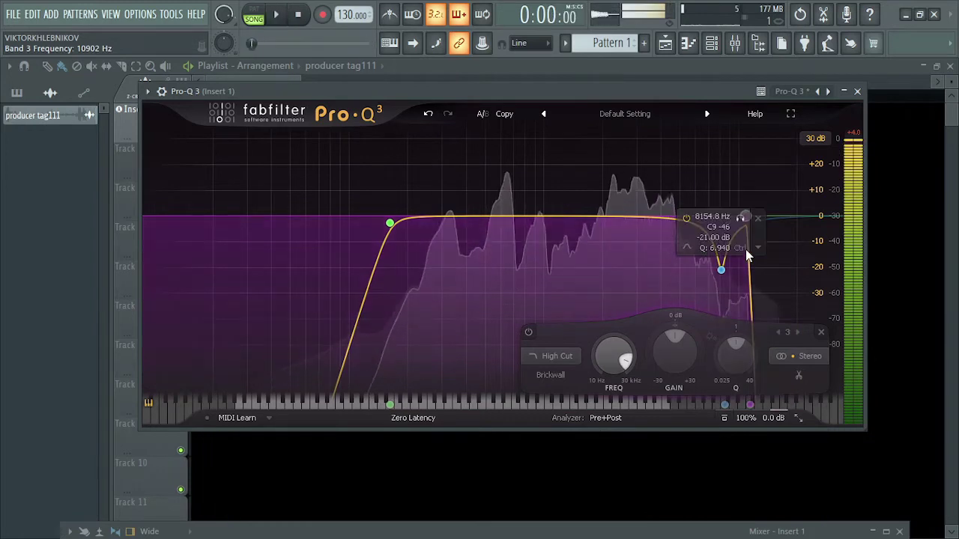
key("space")
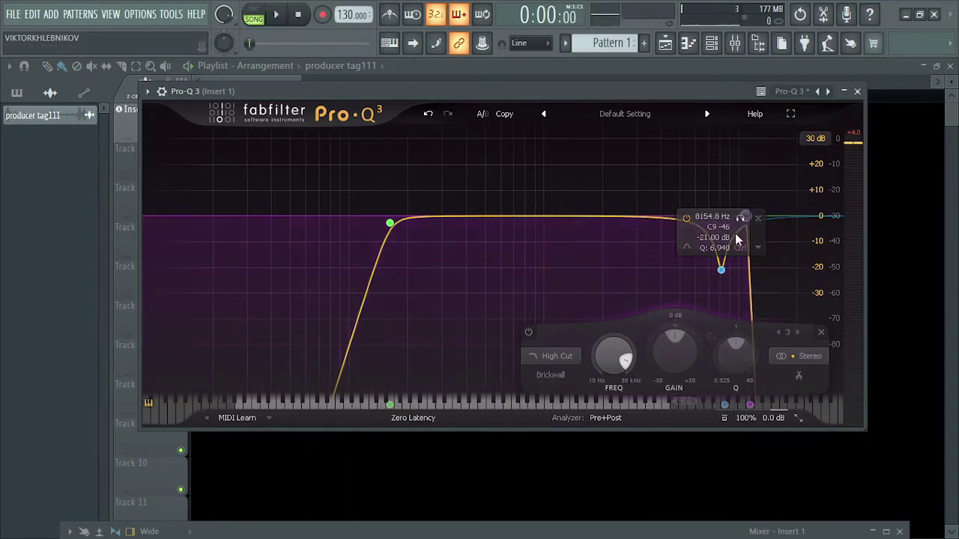
Step: Narrow the -21 dB bell cut to a Q of about 25 and audition the clip
left_click(722, 270)
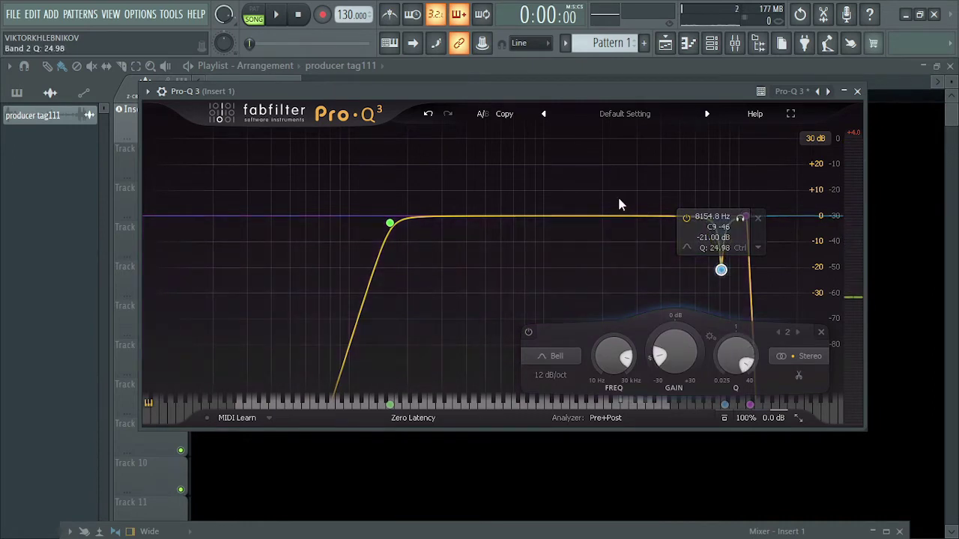
key("space")
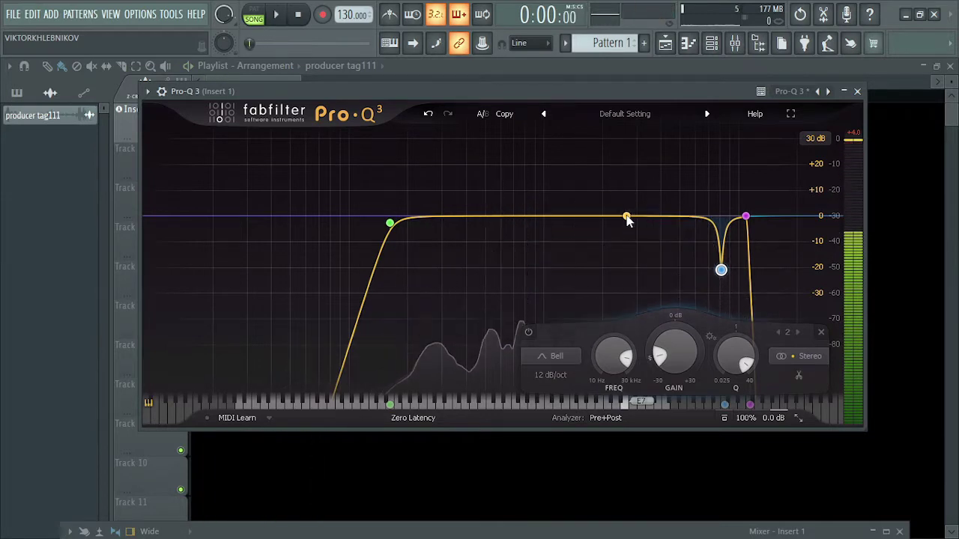
key("space")
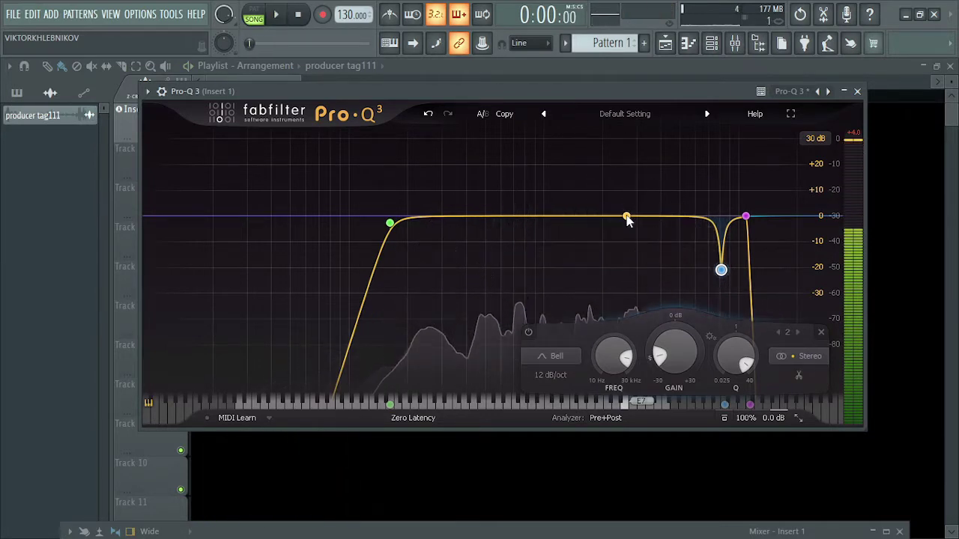
Step: Add a fourth bell band at about 4377 Hz and boost it by about 5.2 dB
left_click_drag(627, 218, 681, 218)
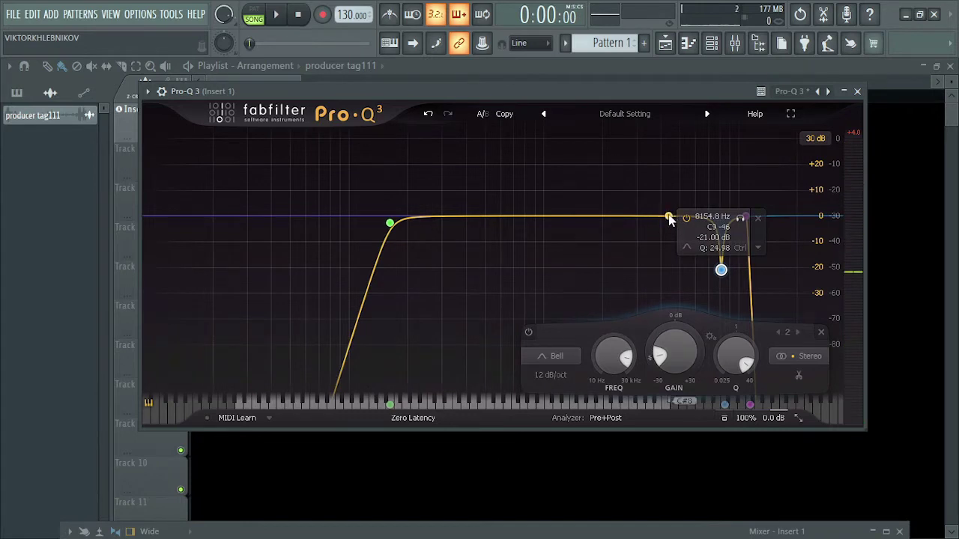
left_click(669, 217)
left_click_drag(669, 218, 669, 204)
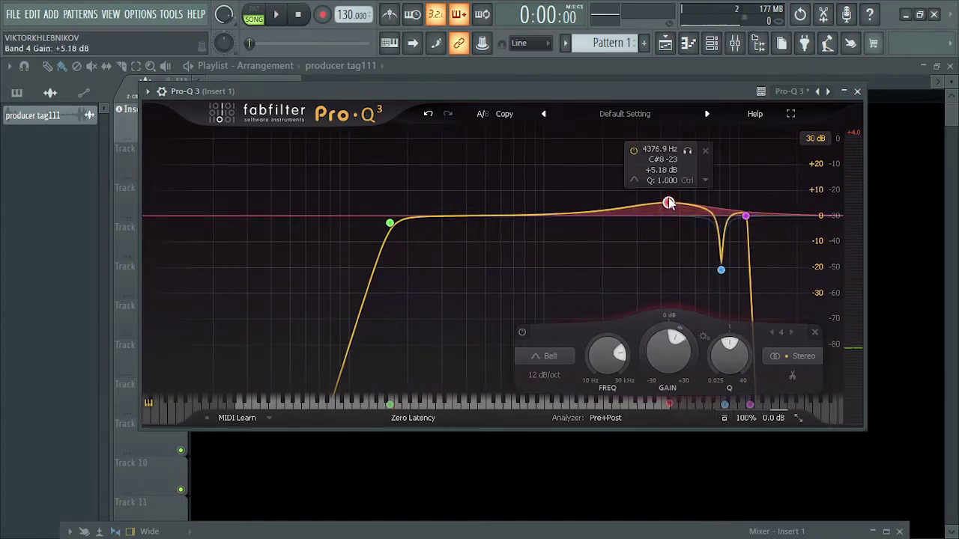
Step: Sweep the fourth band at +30 dB with a Q of about 29 around 4200 to 4525 Hz, auditioning it soloed
scroll(669, 203, "down", 4)
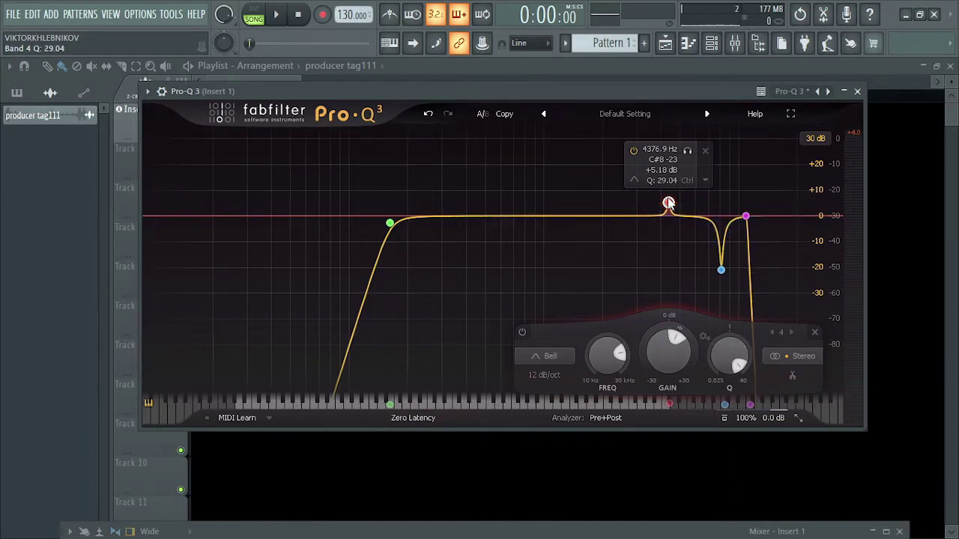
left_click_drag(668, 193, 663, 111)
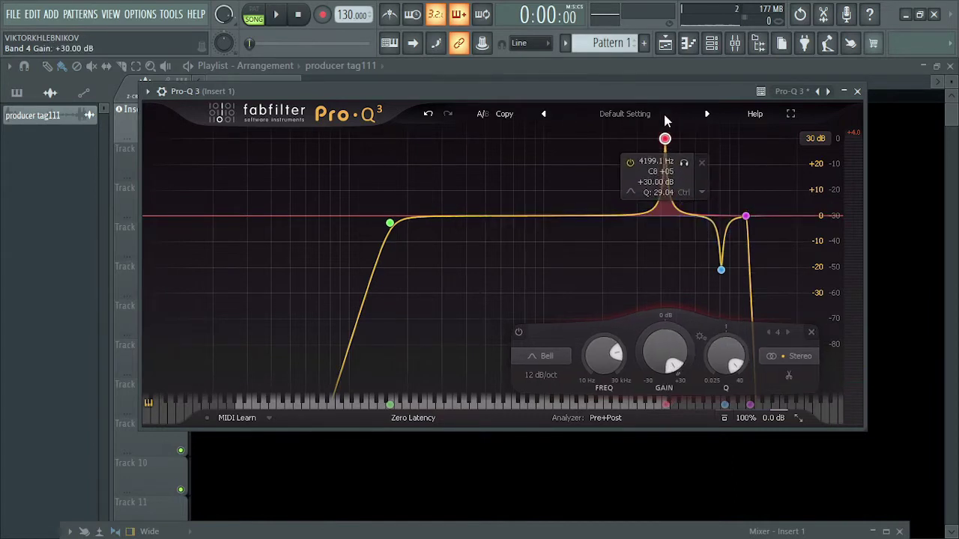
left_click(685, 164)
key("space")
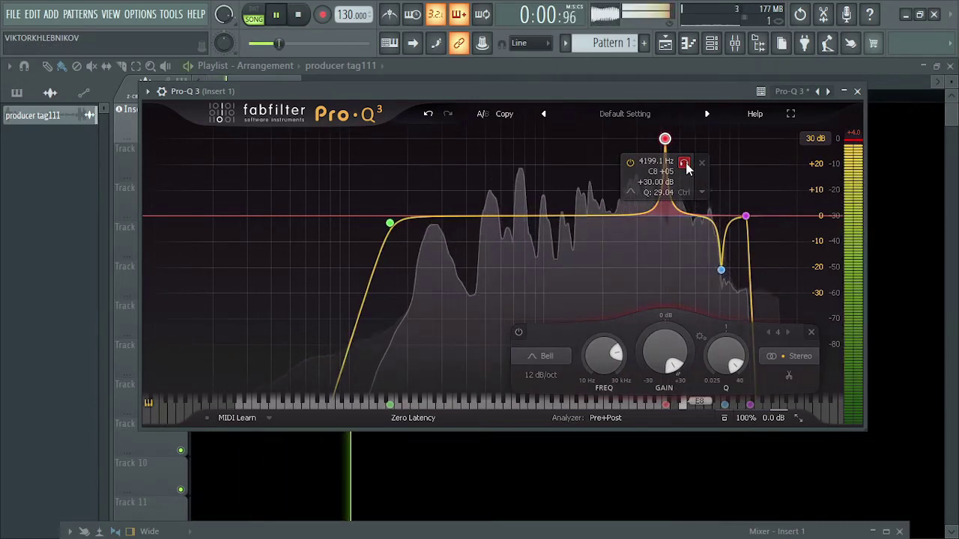
left_click(684, 164)
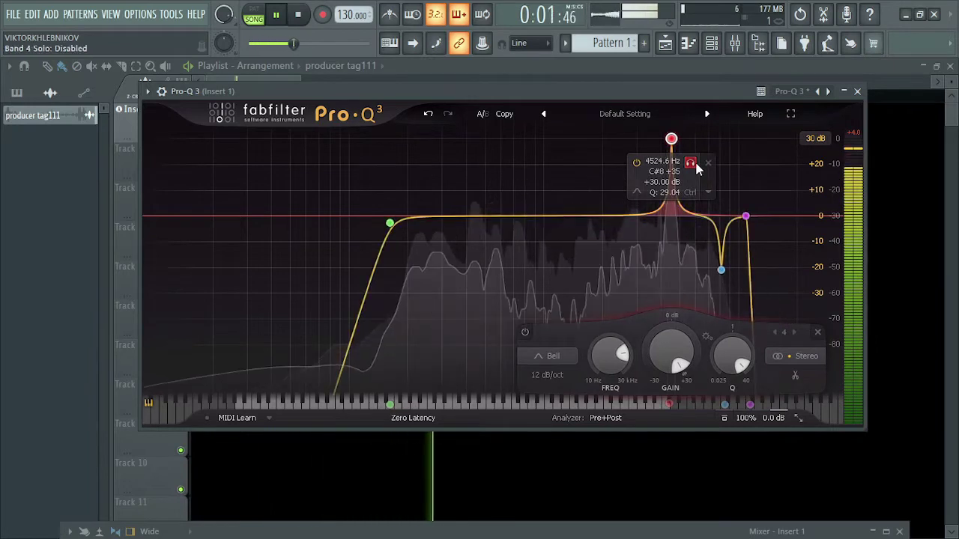
key("space")
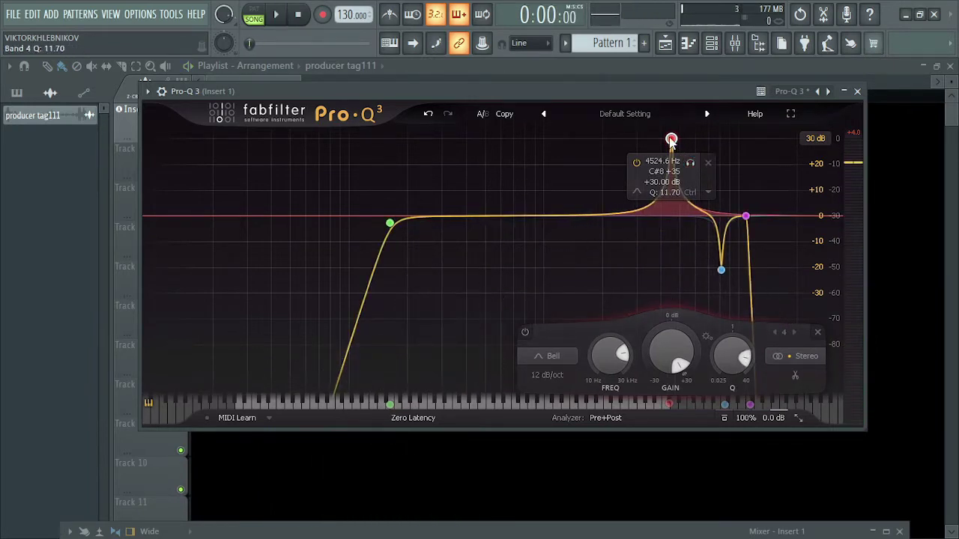
Step: Widen the fourth band to a Q of about 12 at about 4525 Hz and audition it soloed
key("space")
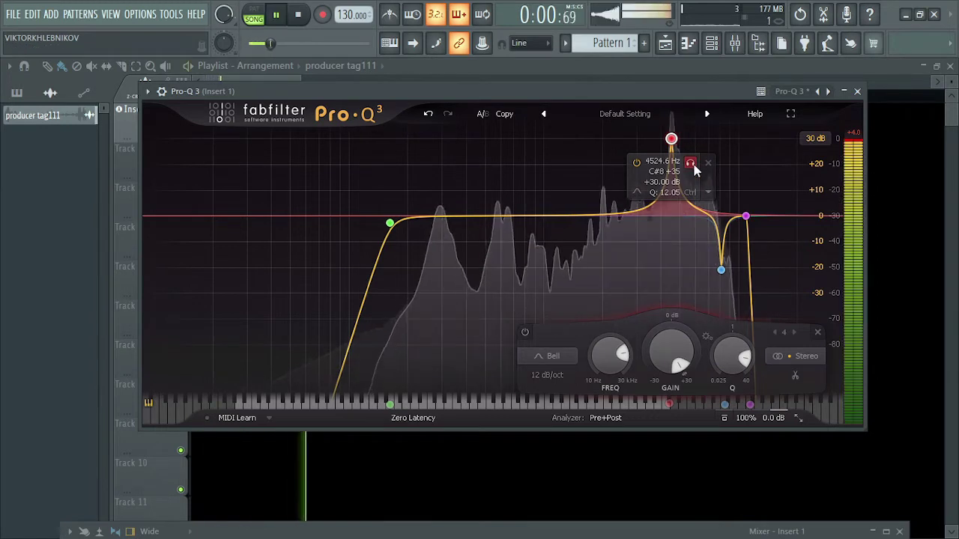
left_click(694, 166)
left_click(690, 163)
key("space")
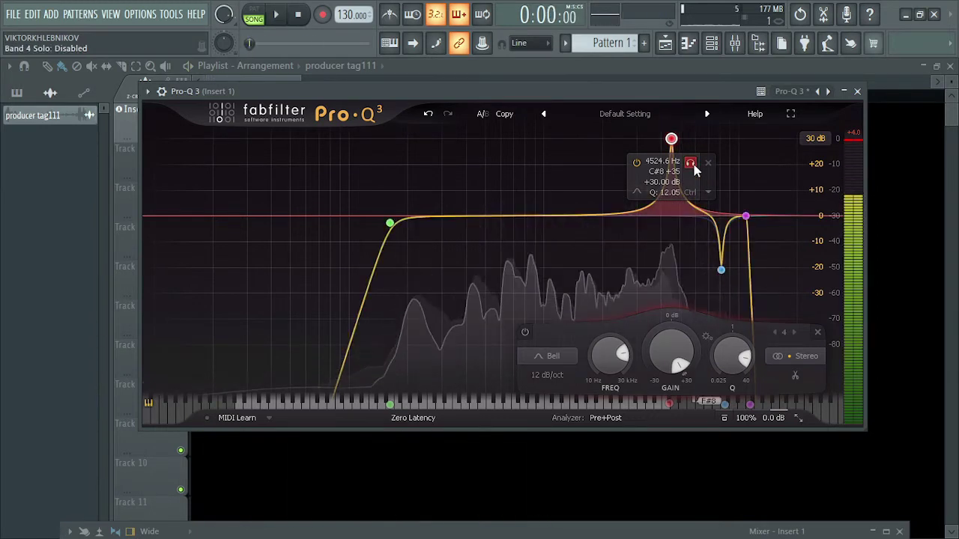
Step: Turn the fourth band into a cut, try it at about 4450 Hz, and settle on about 5900 Hz and -10.6 dB while auditioning the clip
left_click_drag(672, 143, 672, 251)
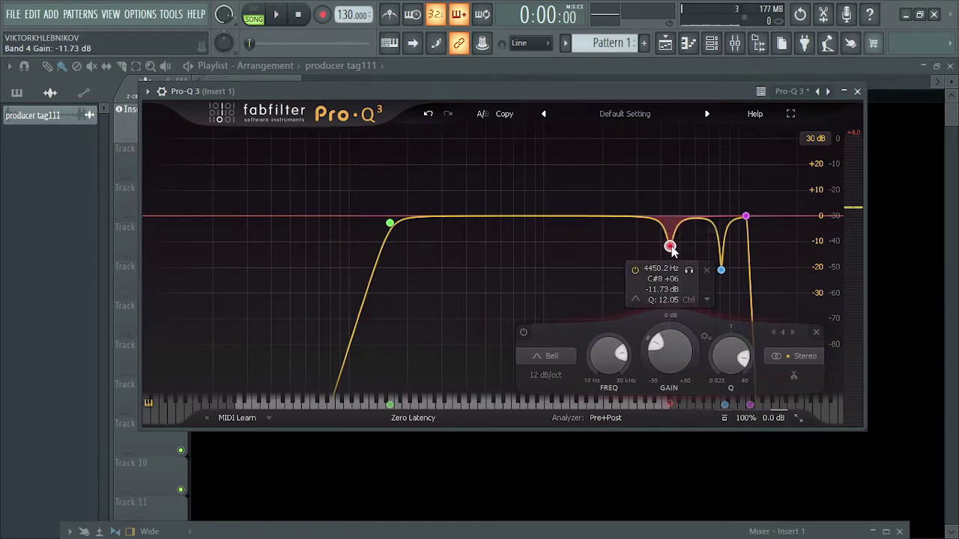
key("space")
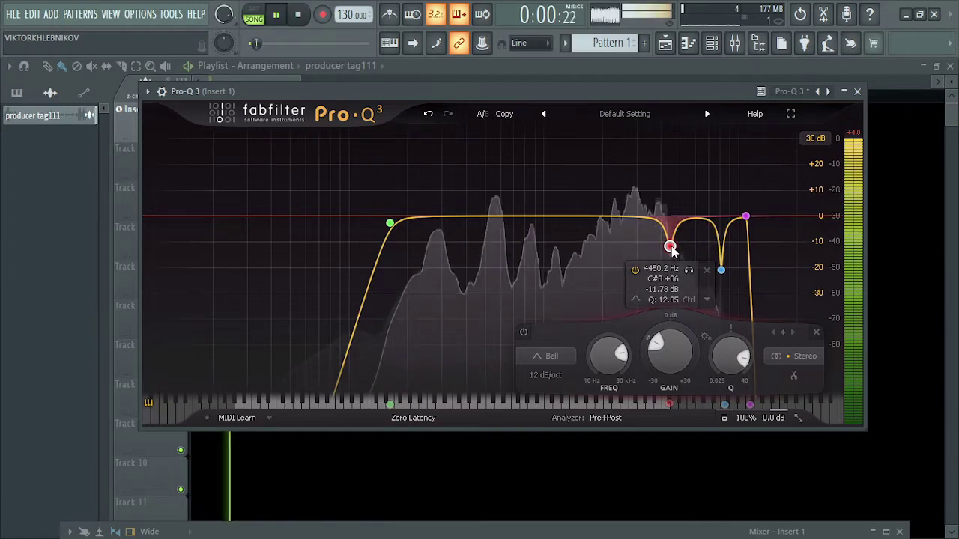
key("space")
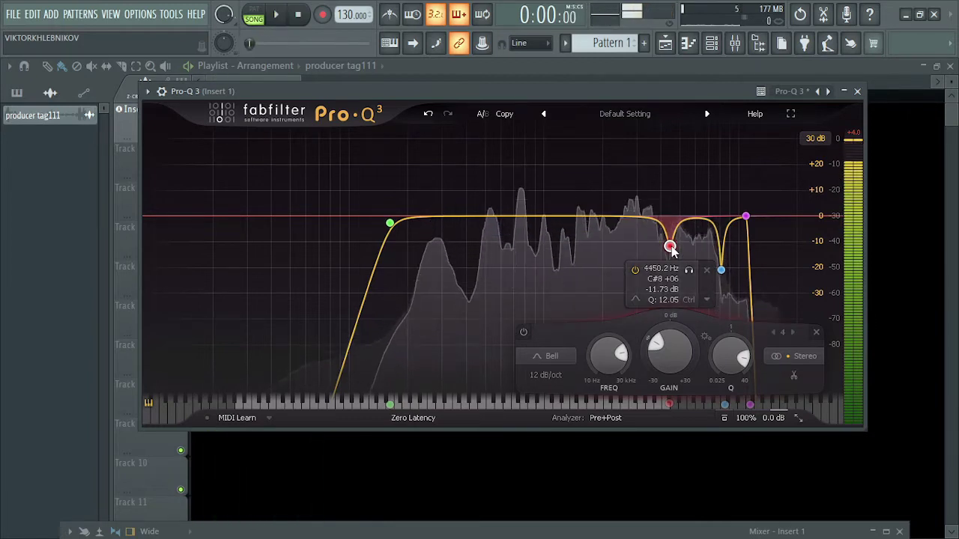
left_click_drag(677, 247, 696, 241)
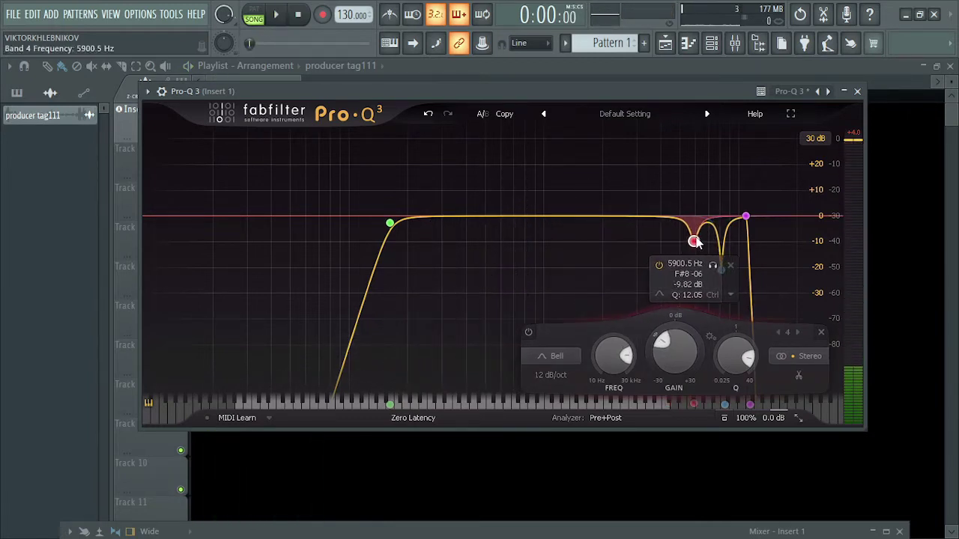
key("space")
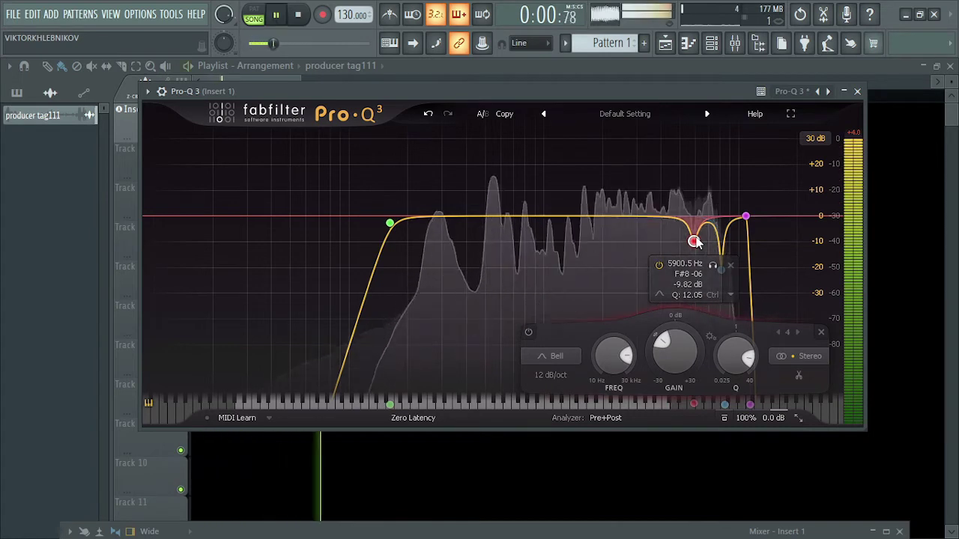
key("space")
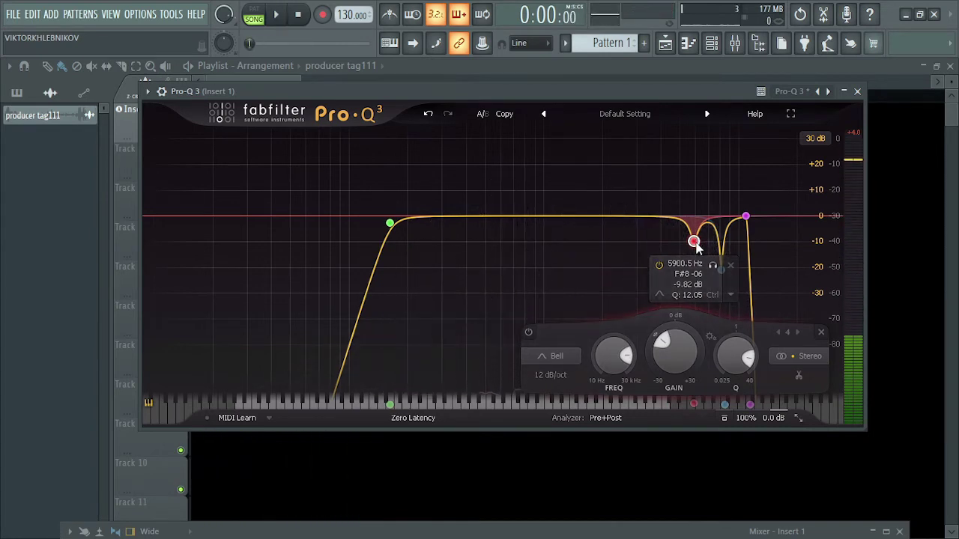
key("space")
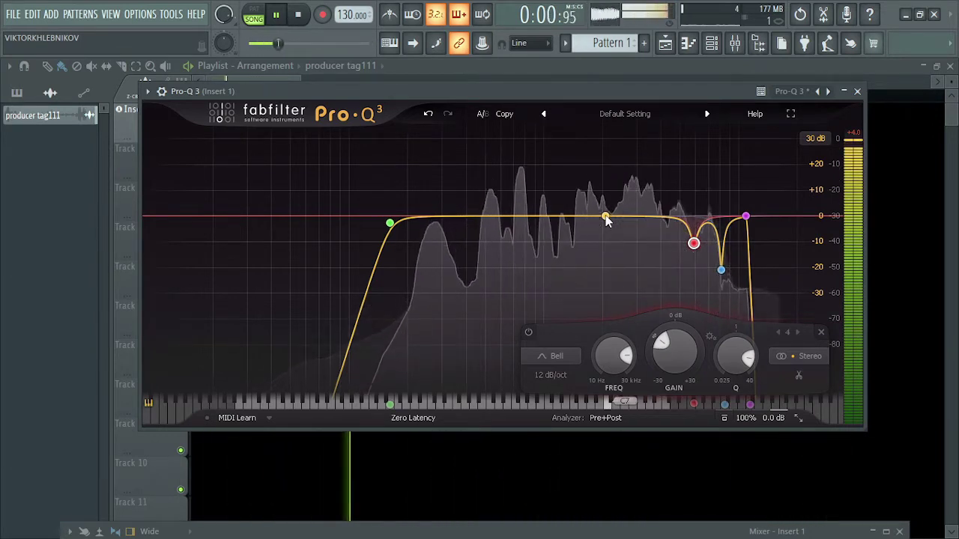
key("space")
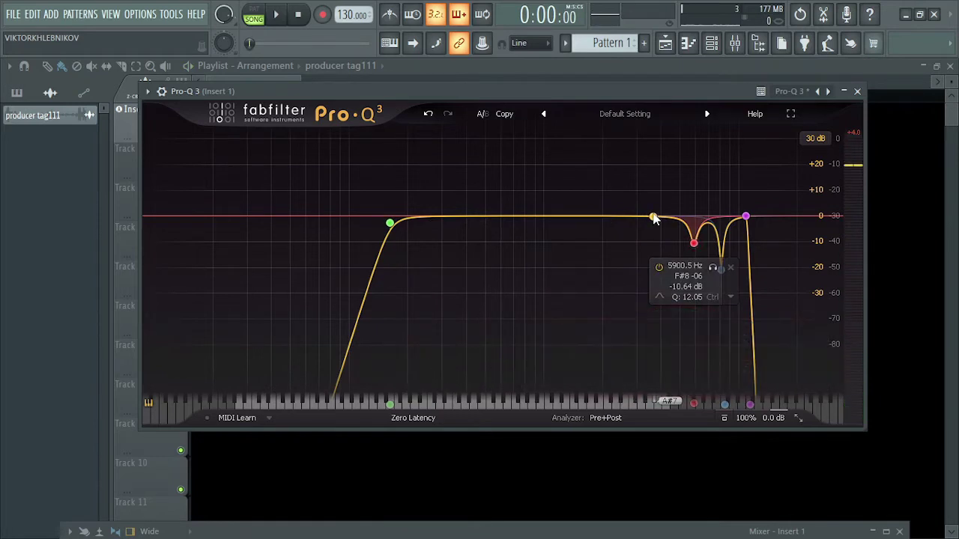
Step: Add a fifth bell band at about 3038 Hz with -6 dB gain and a Q of about 5.4, and audition the clip
left_click_drag(653, 217, 652, 223)
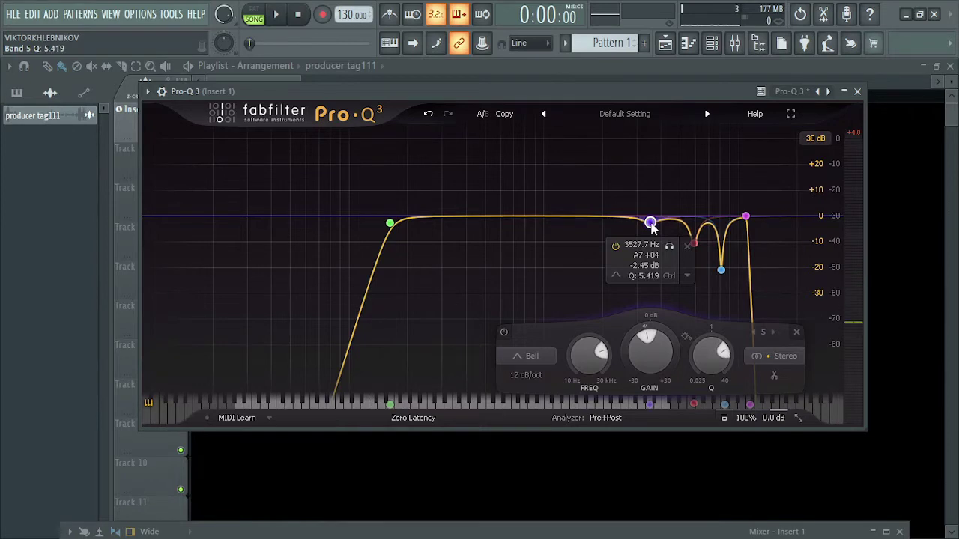
left_click_drag(651, 226, 637, 234)
key("space")
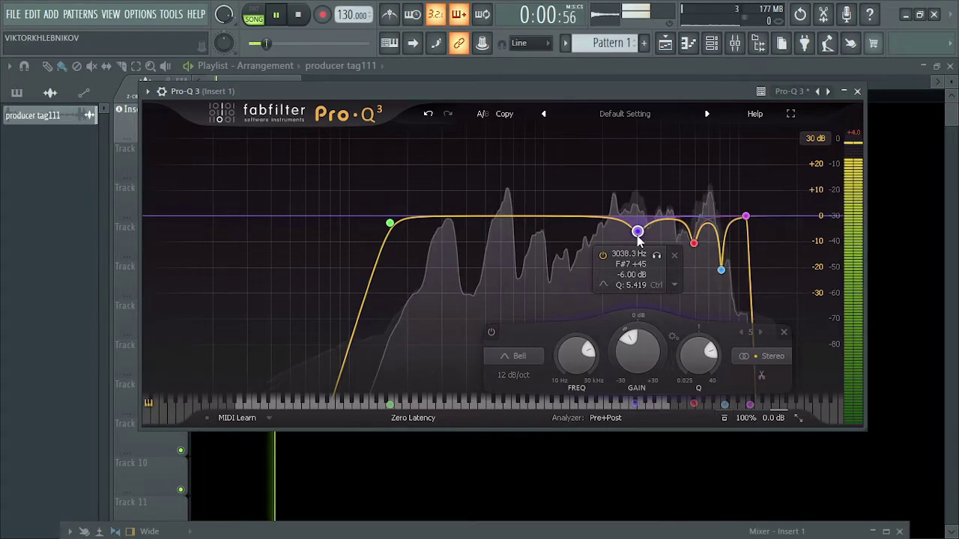
key("space")
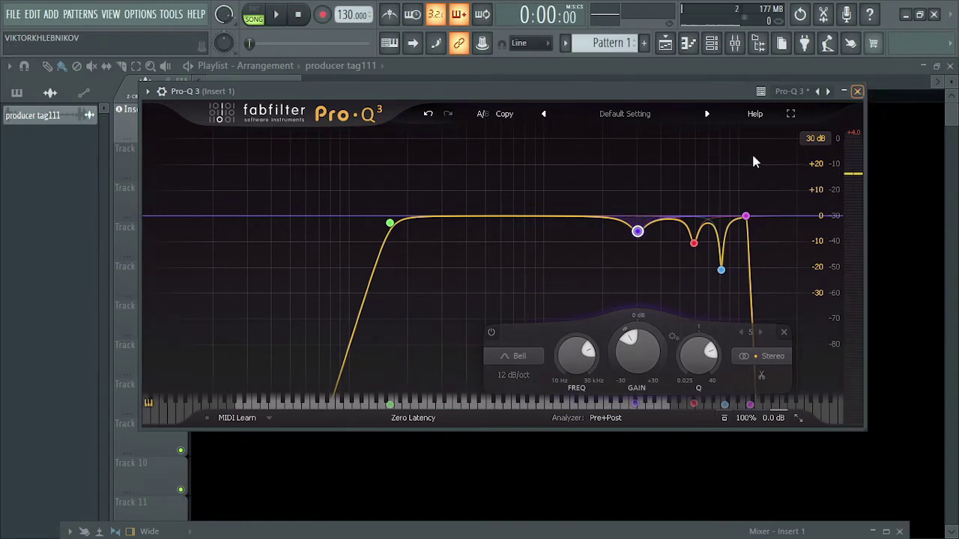
Step: Add a 12 dB/oct high cut at about 22626 Hz with a Q of about 2, audition the clip, and close the equalizer
double_click(788, 222)
mouse_move(787, 217)
left_mouse_down()
mouse_move(795, 194)
mouse_move(800, 209)
left_mouse_up()
scroll(800, 208, "down", 2)
key("space")
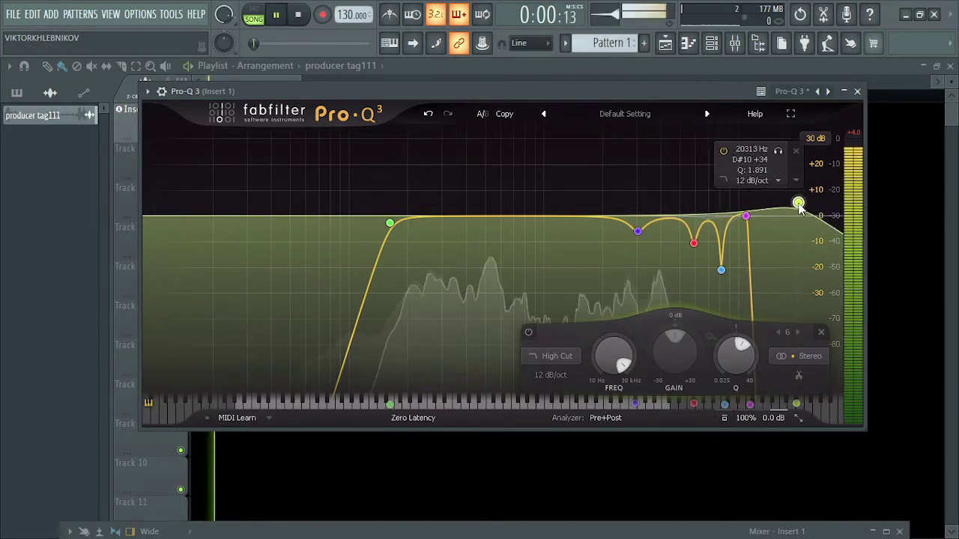
left_click_drag(800, 206, 808, 207)
key("space")
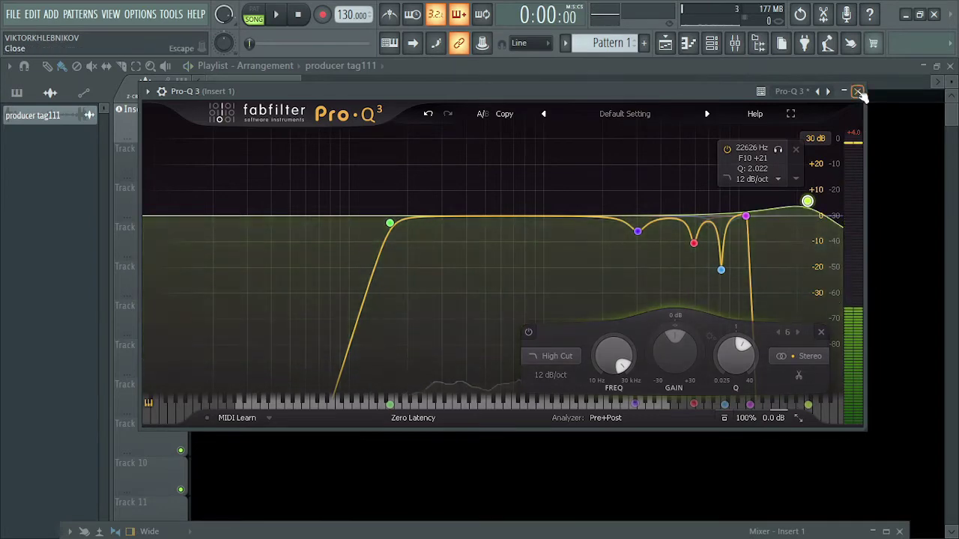
left_click(858, 92)
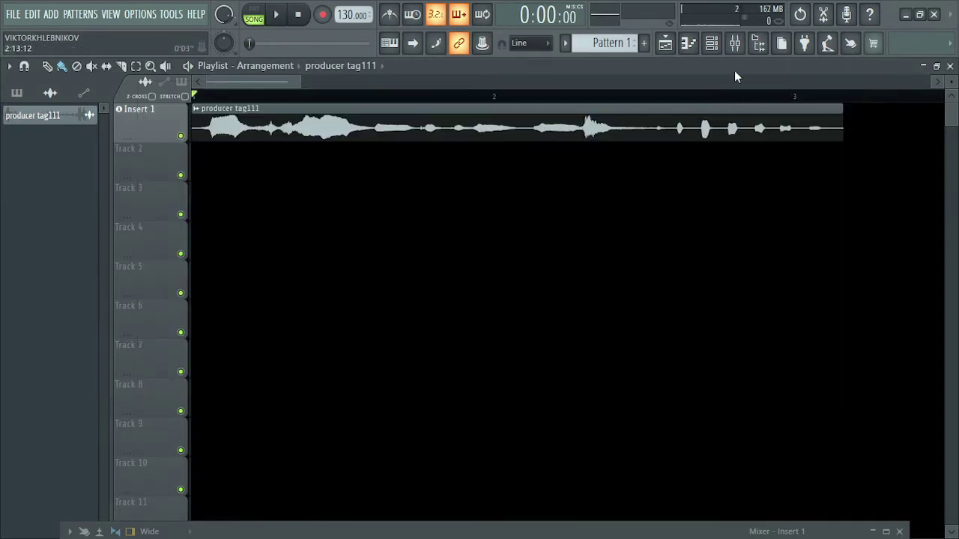
Step: Load Mic Mod into the third effect slot of Insert 1 and arrange its window above the mixer
left_click_drag(429, 534, 398, 156)
left_click(810, 233)
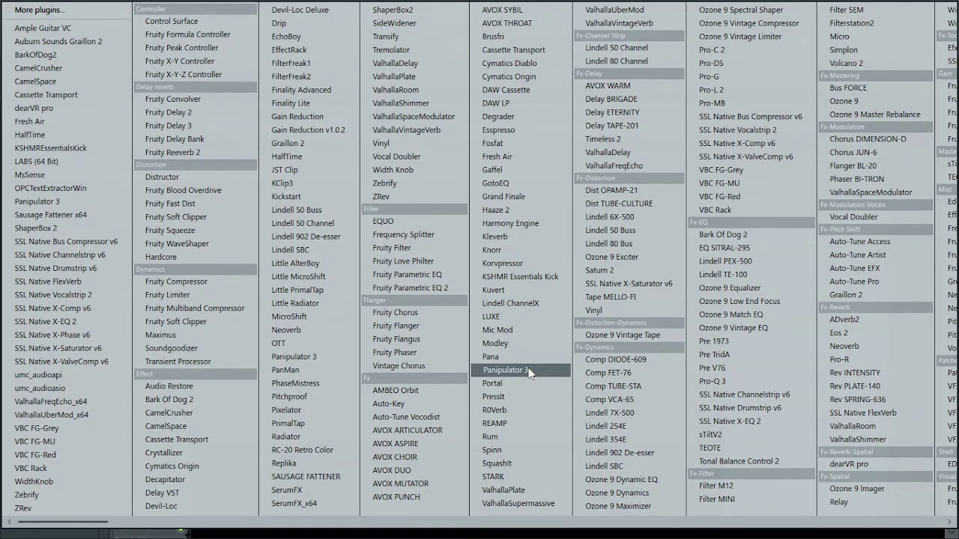
left_click(526, 335)
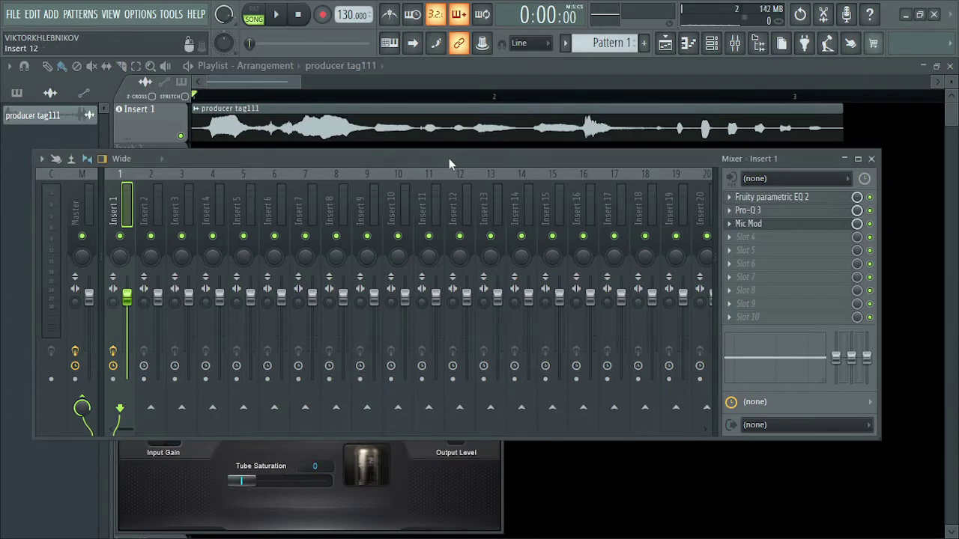
left_click_drag(449, 158, 451, 375)
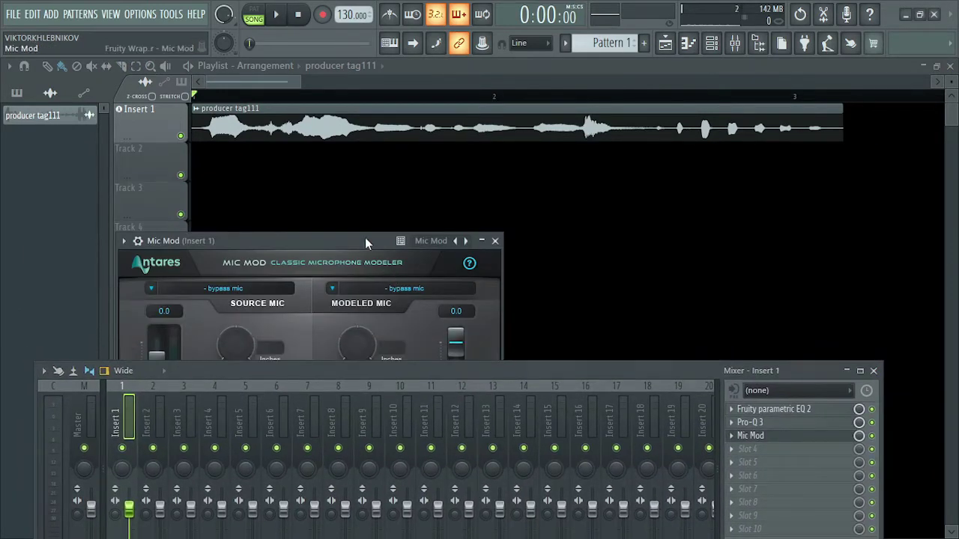
left_click_drag(365, 237, 566, 61)
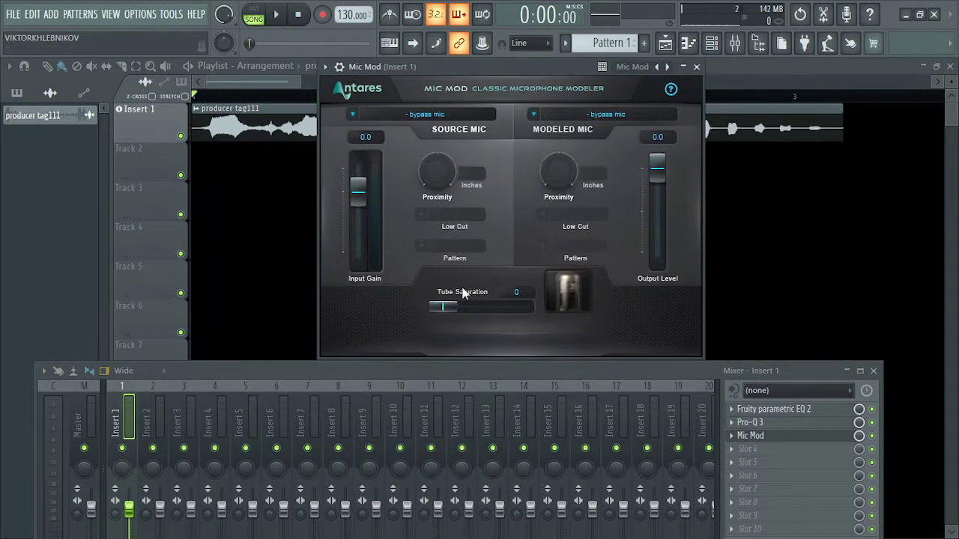
left_click_drag(461, 370, 464, 399)
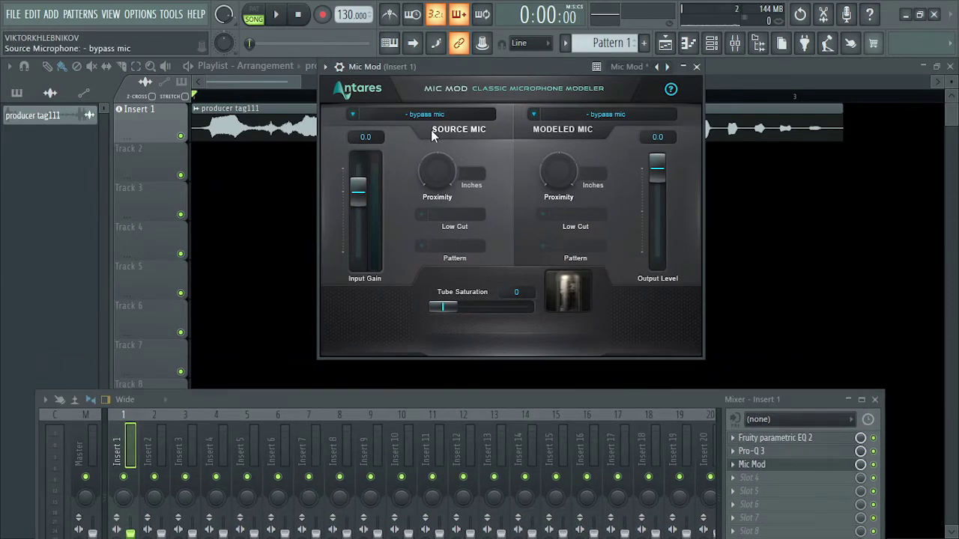
Step: Try the Audio Technica AT2020 as the modeled mic during playback, and switch it to the Audio Technica AT3525
left_click(585, 116)
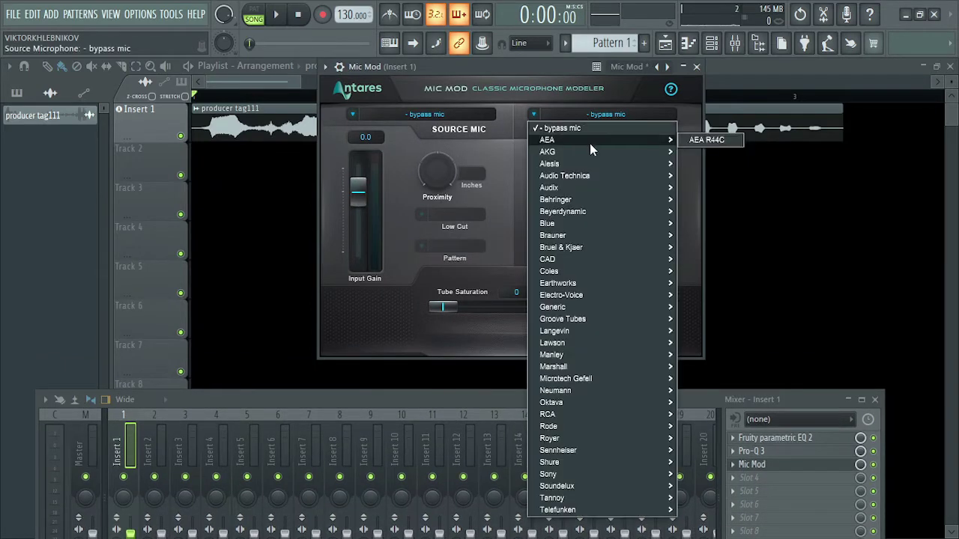
mouse_move(592, 149)
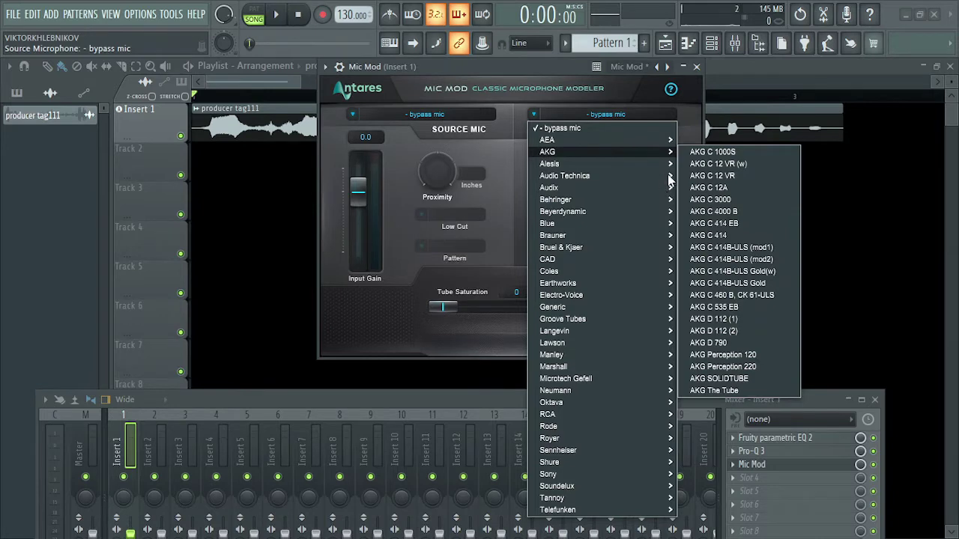
mouse_move(670, 179)
left_click(746, 177)
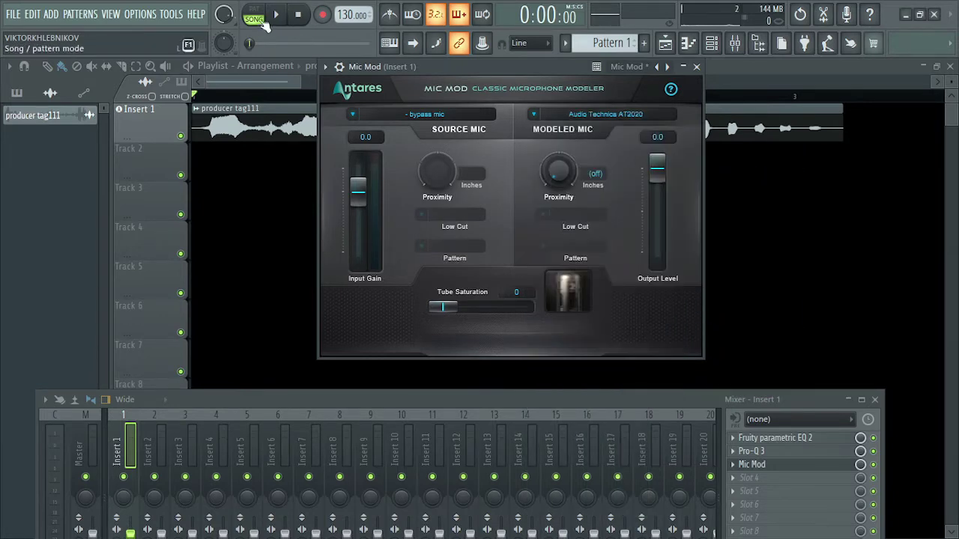
key("space")
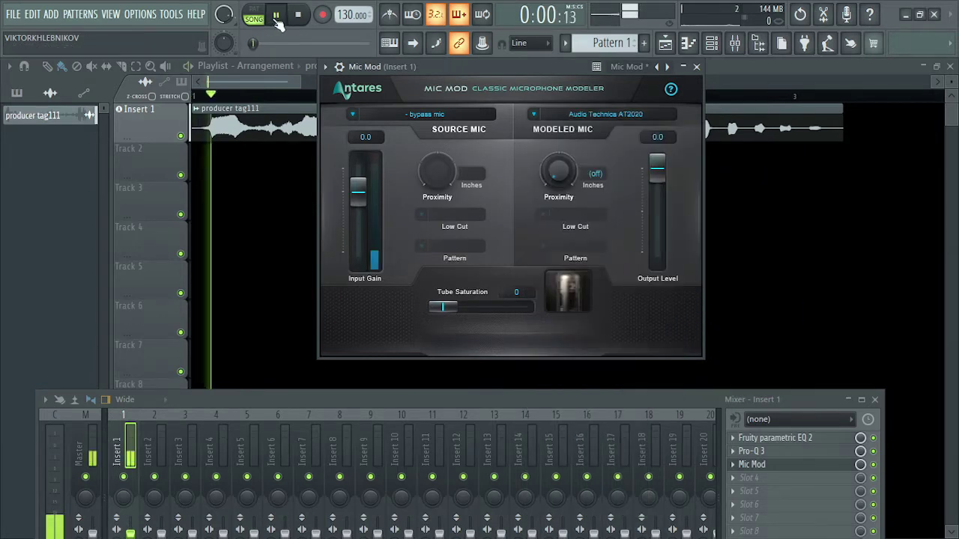
left_click(635, 115)
mouse_move(645, 175)
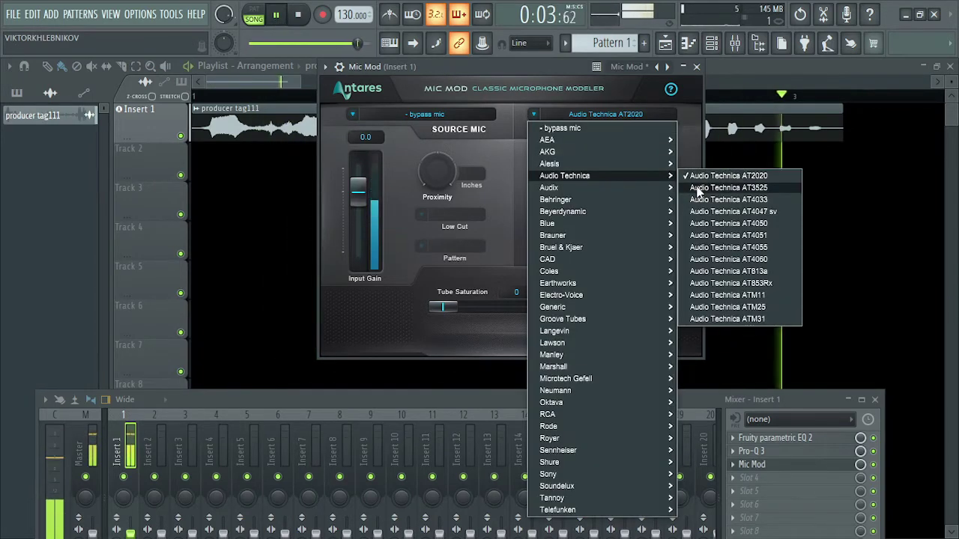
left_click(697, 188)
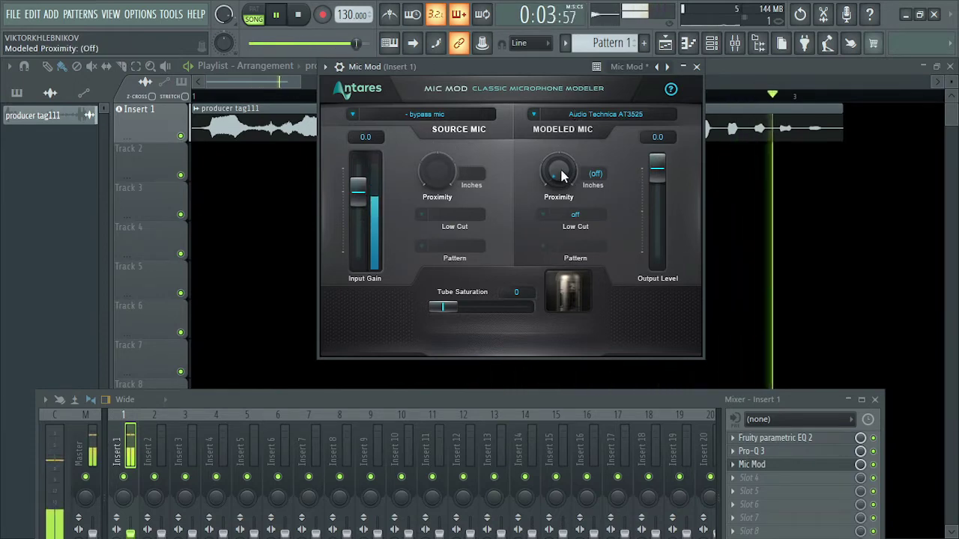
Step: Set the modeled mic's proximity to 2.2 inches and raise the tube saturation to about 46 during playback
left_click_drag(562, 176, 522, 14)
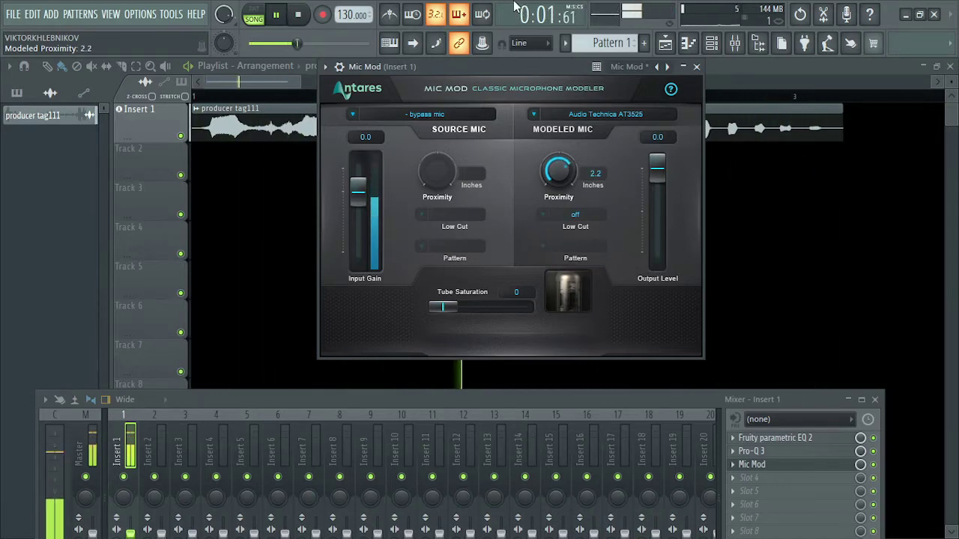
left_click_drag(443, 306, 474, 308)
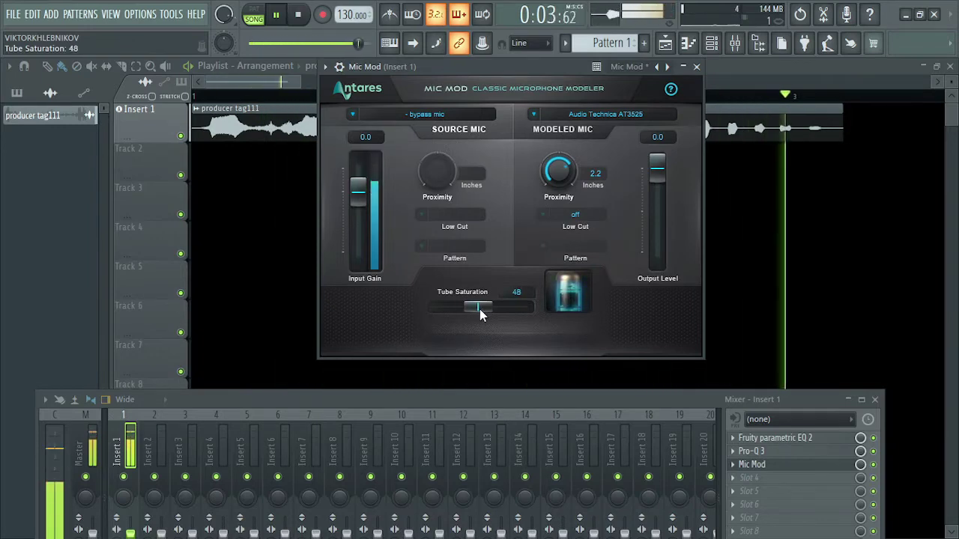
left_click_drag(485, 307, 478, 306)
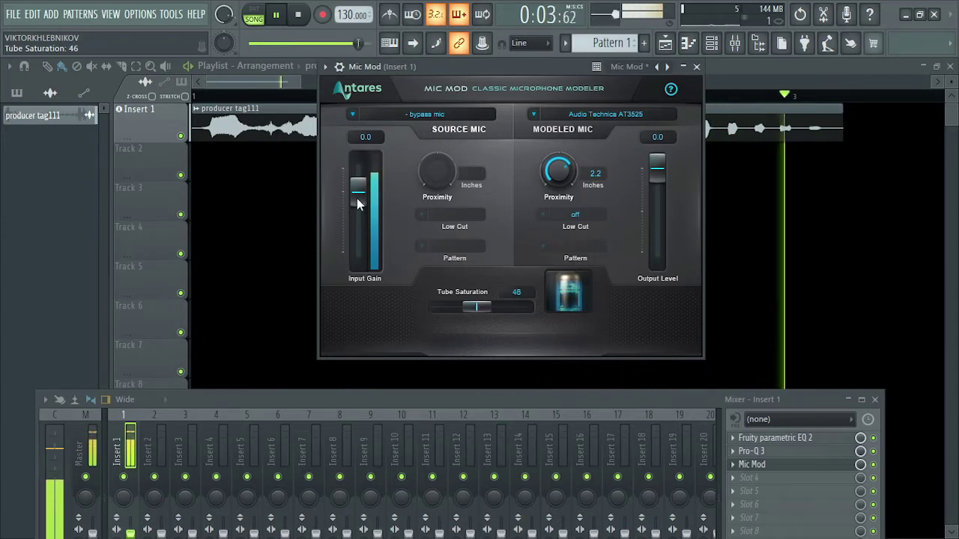
Step: Lower Mic Mod's input gain to -7.6 and try the Behringer XM8500 as the modeled mic during playback
left_click_drag(357, 197, 357, 218)
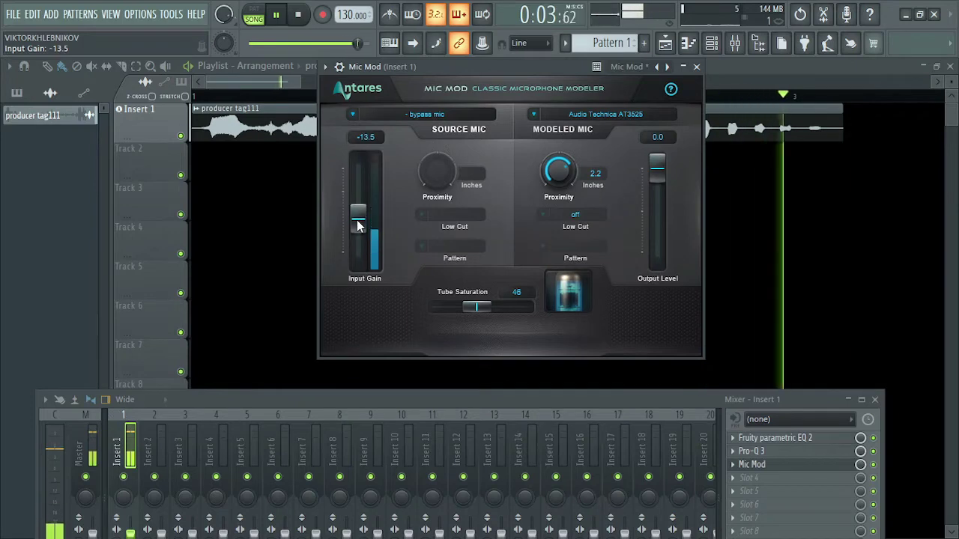
left_click_drag(357, 220, 356, 208)
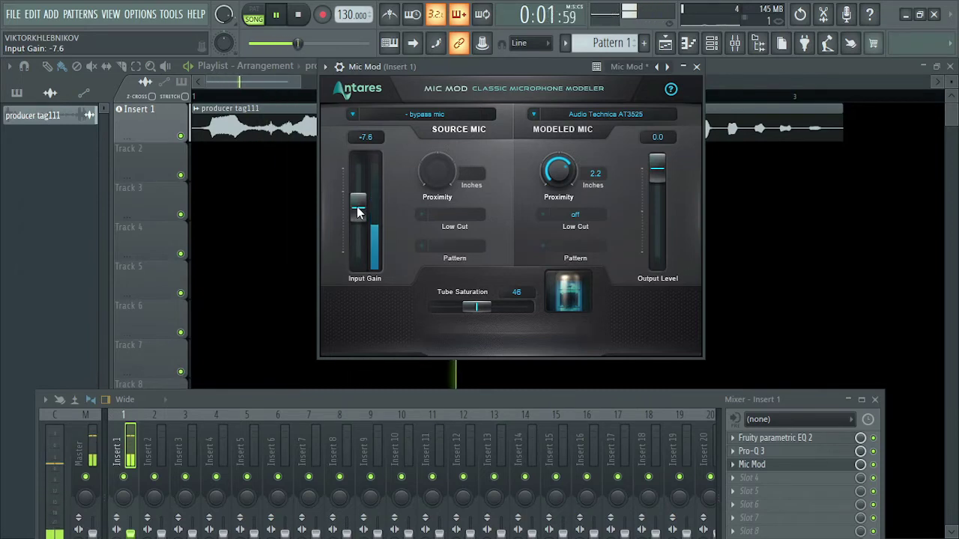
left_click(620, 116)
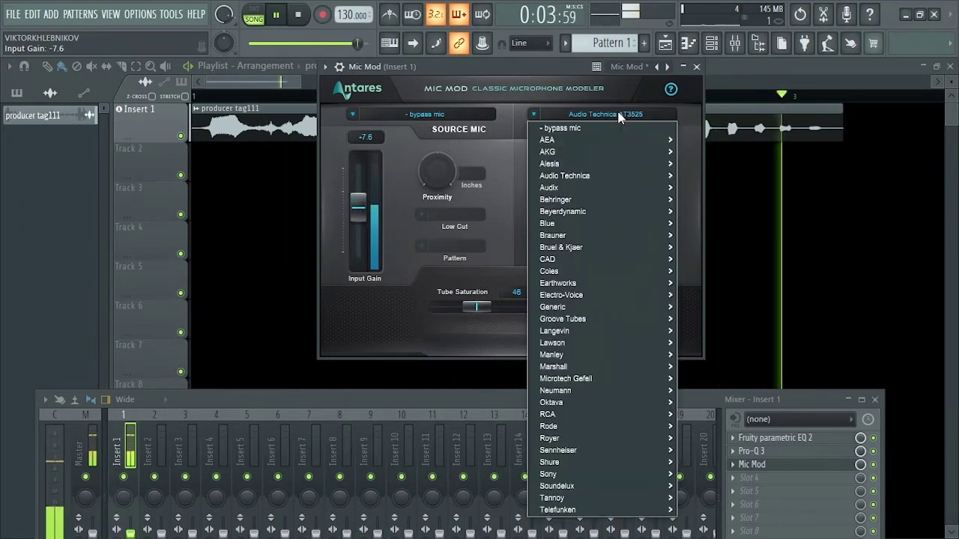
mouse_move(598, 214)
mouse_move(619, 196)
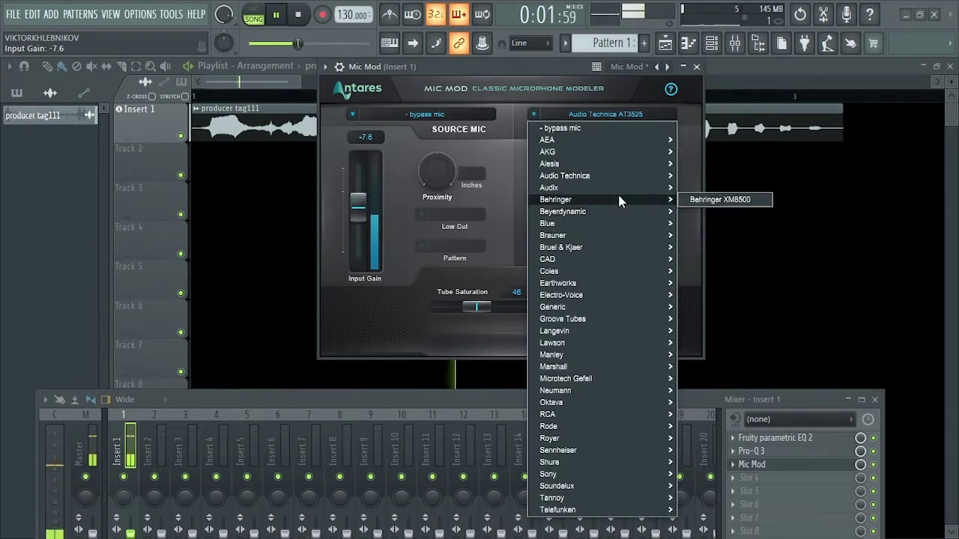
left_click(717, 200)
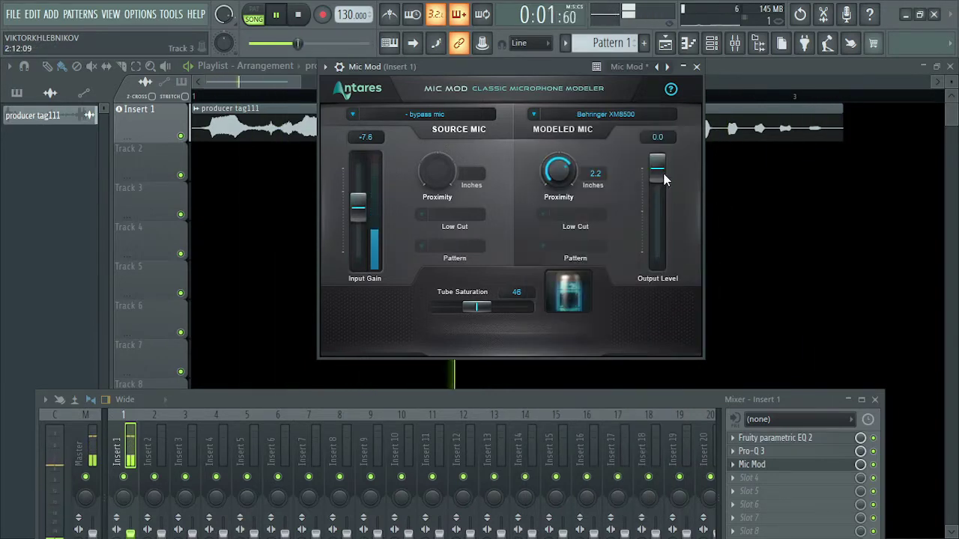
Step: Switch the modeled mic to the Audio Technica AT4047 sv, listen to the clip, and stop playback
left_click(603, 114)
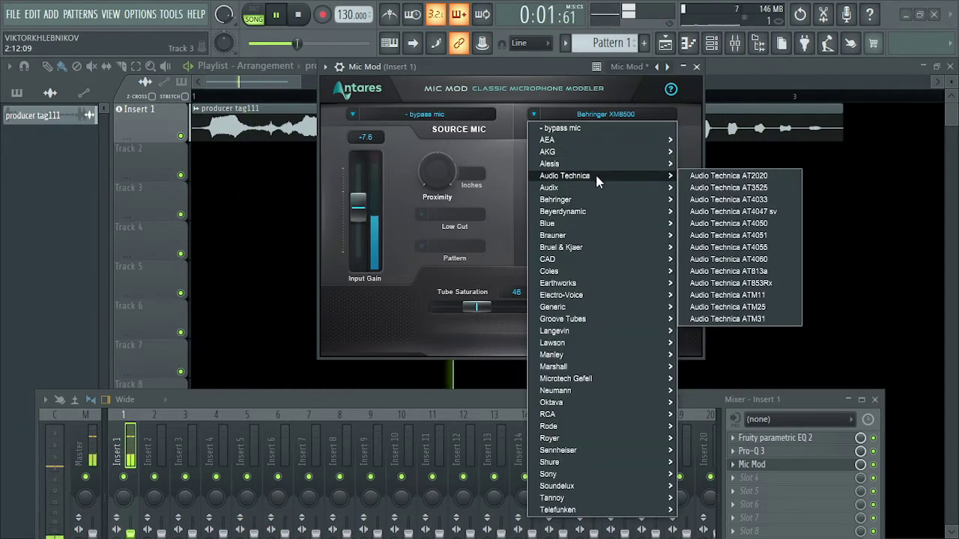
mouse_move(631, 164)
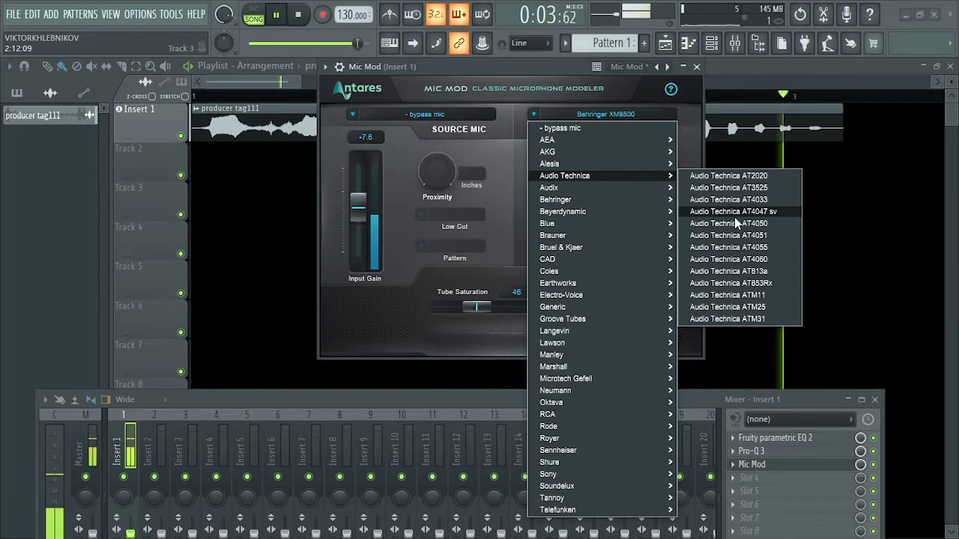
left_click(734, 214)
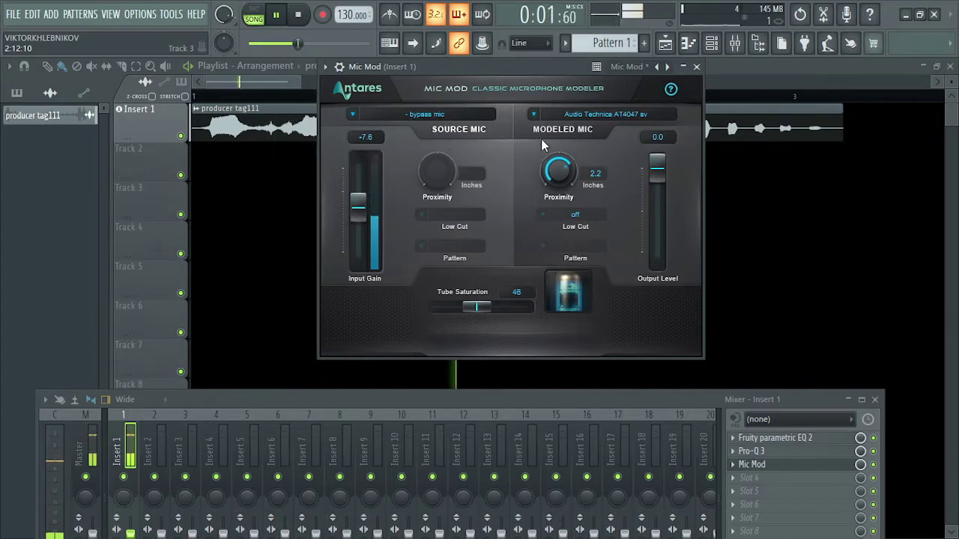
left_click(311, 15)
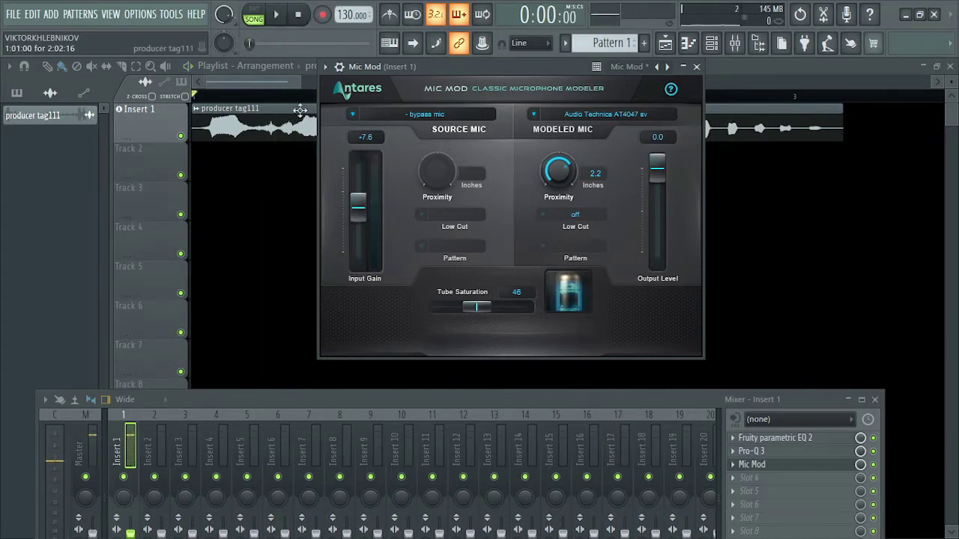
Step: Turn on the modeled mic's low cut, set its proximity to 1.2 inches after auditioning, and close Mic Mod
left_click(586, 214)
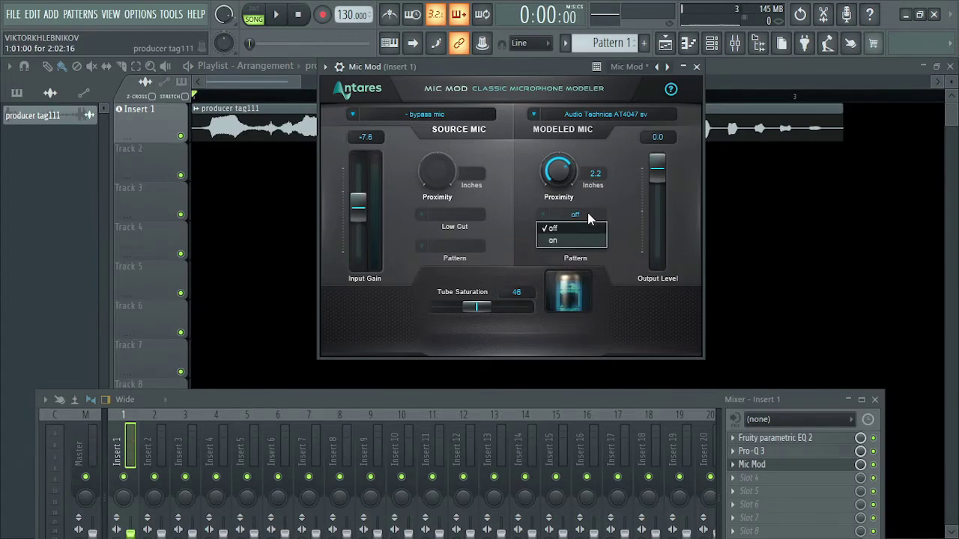
left_click(577, 238)
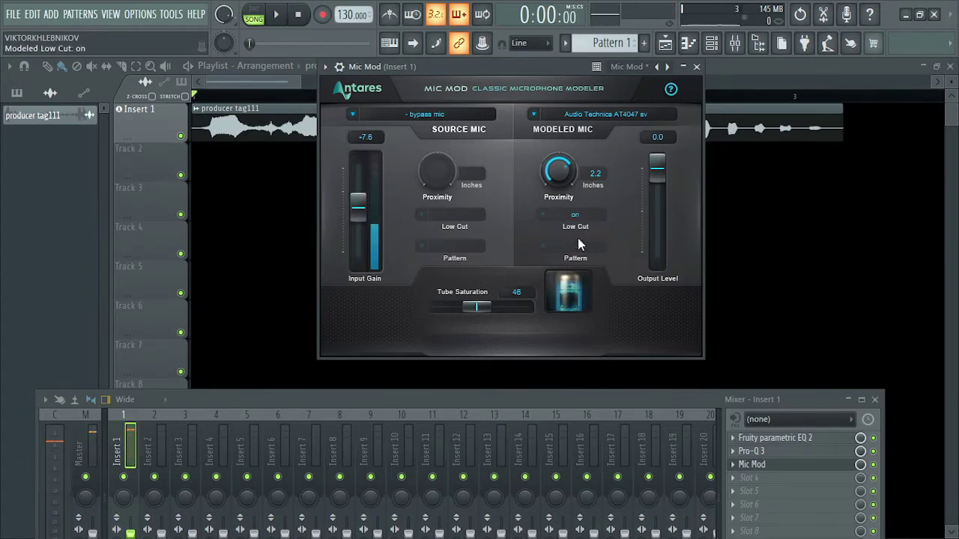
left_click(278, 16)
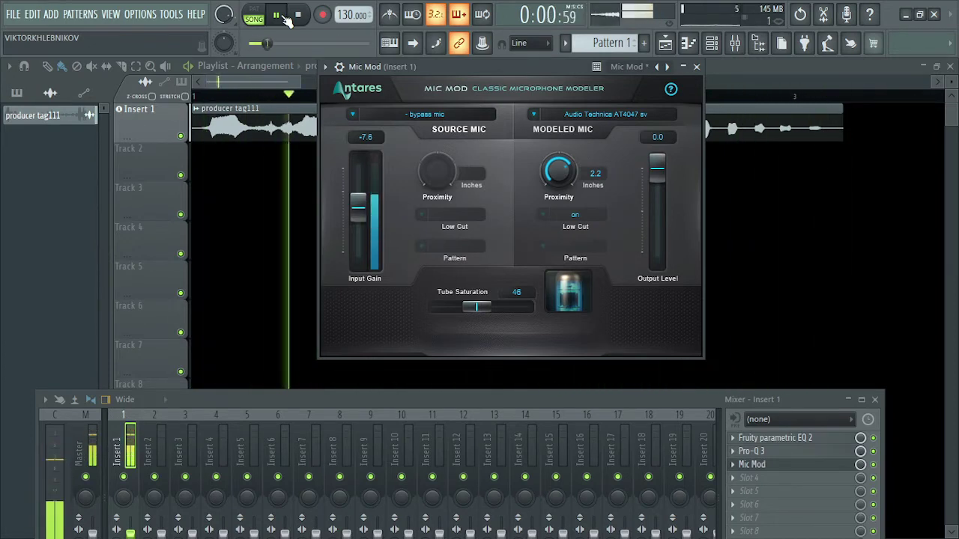
left_click(299, 15)
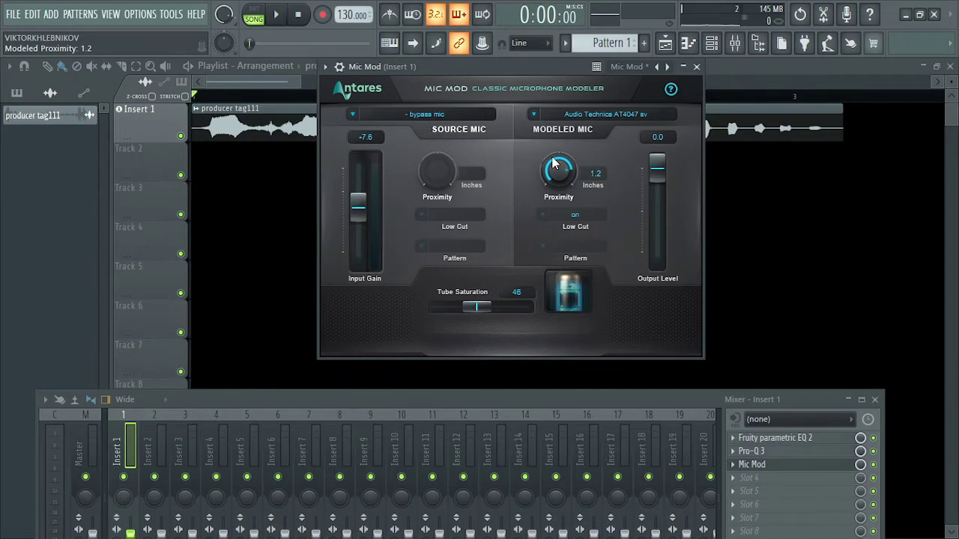
left_click(696, 67)
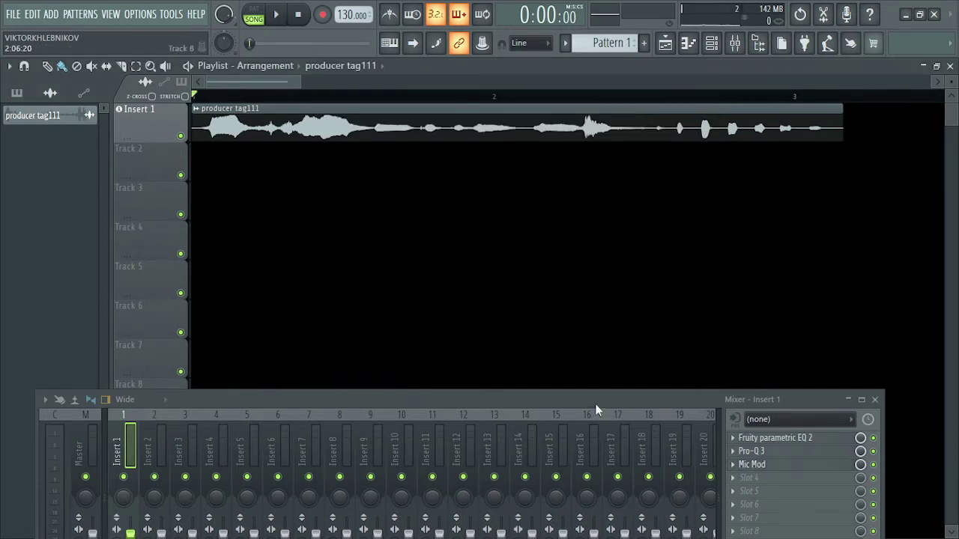
Step: Load Pro-C 2 into the fourth effect slot of Insert 1 and arrange its window above the mixer
left_click_drag(597, 410, 572, 201)
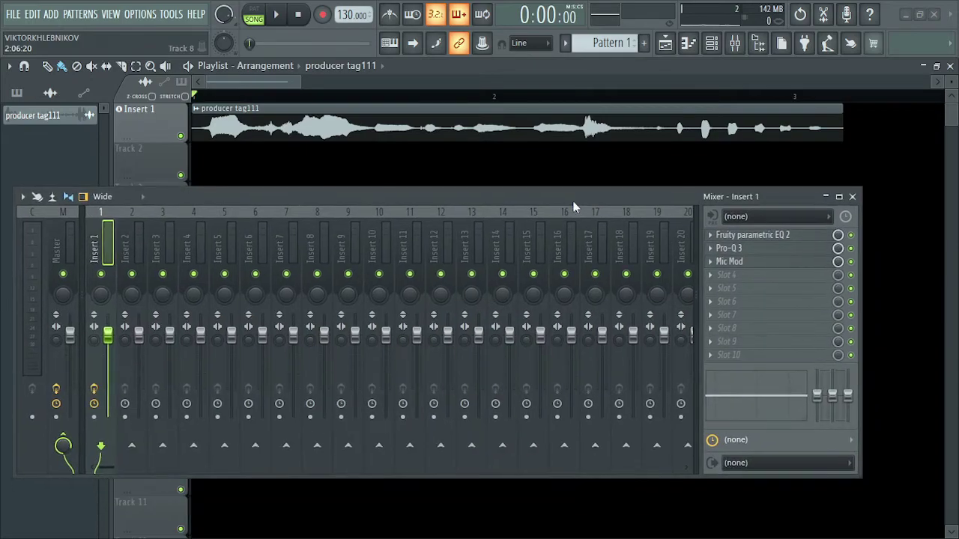
left_click(770, 281)
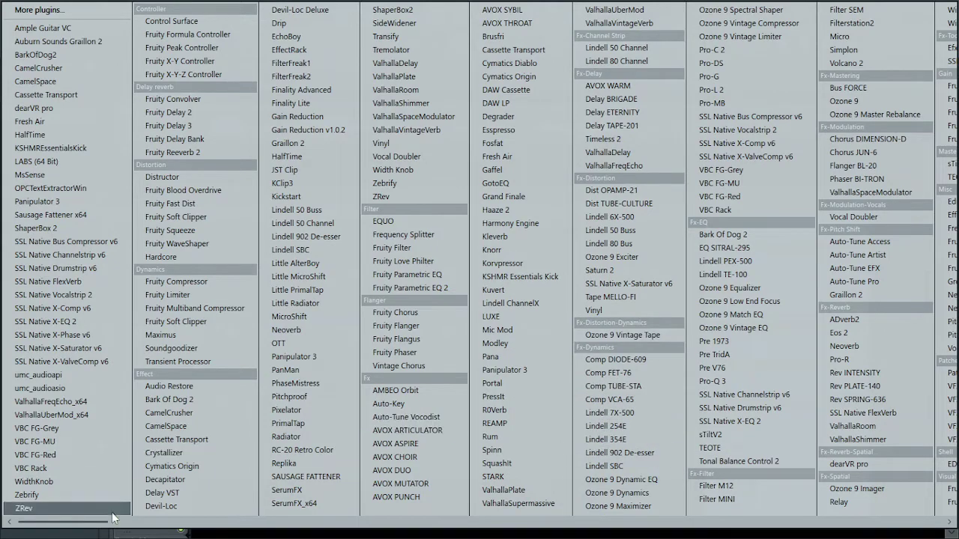
left_click_drag(97, 528, 813, 522)
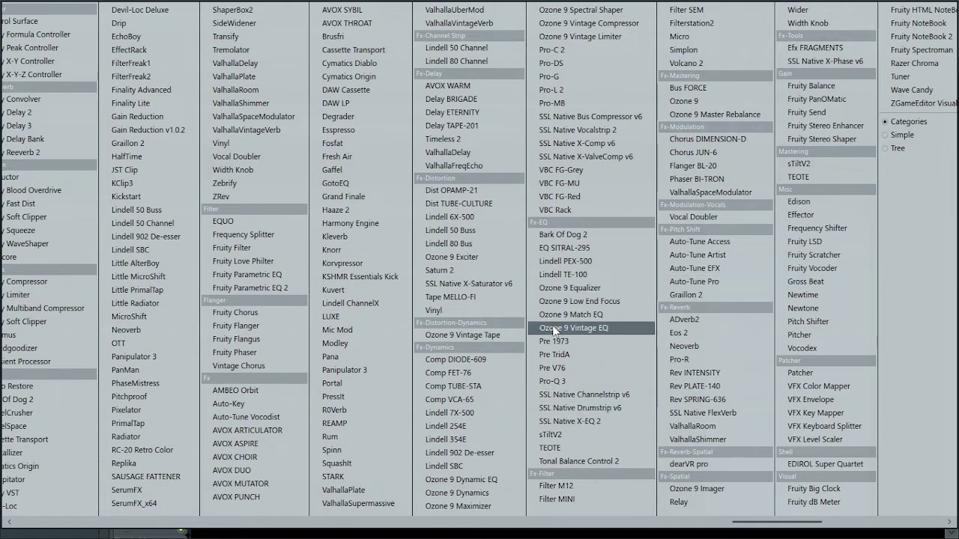
left_click(574, 50)
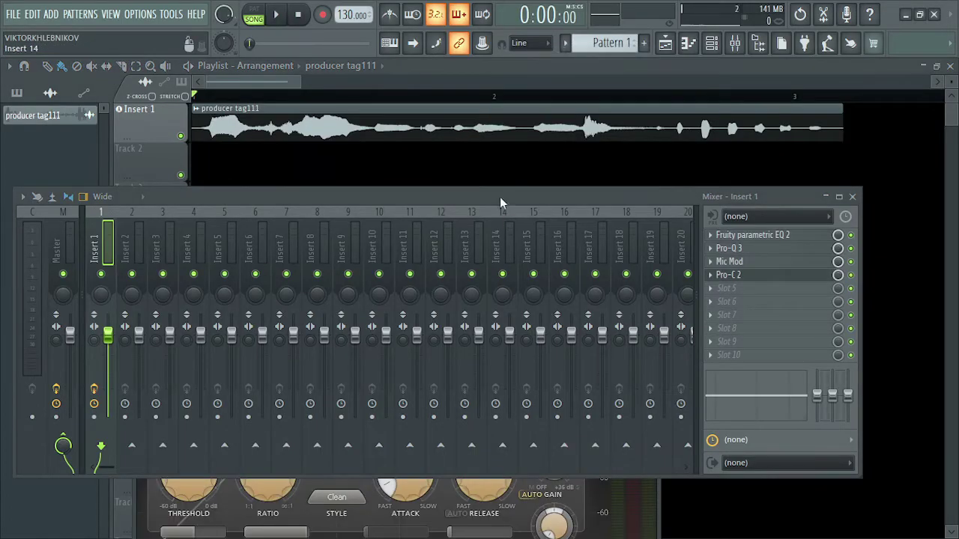
left_click_drag(500, 197, 522, 397)
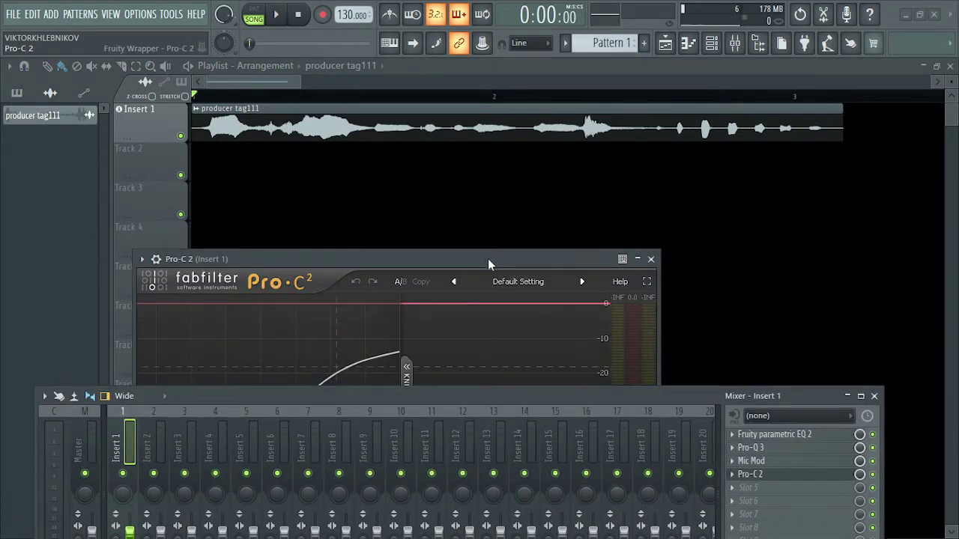
left_click_drag(487, 258, 586, 5)
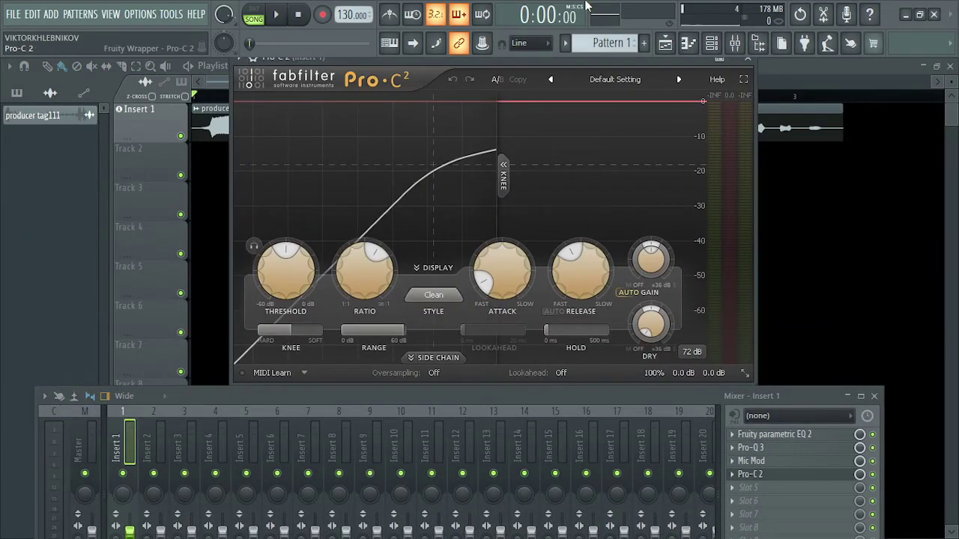
left_click_drag(488, 398, 489, 432)
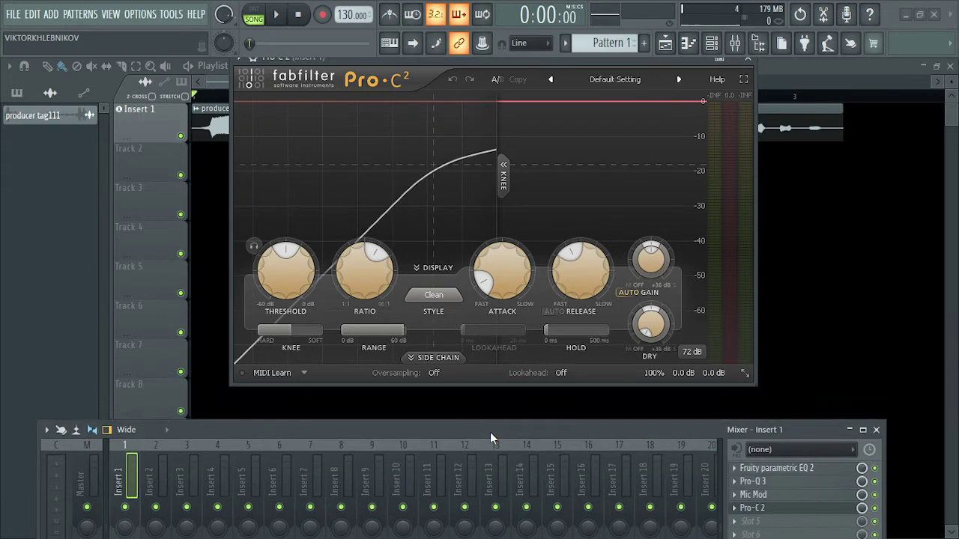
Step: Lower the compressor's threshold to about -24 dB and raise its ratio while the clip plays
key("space")
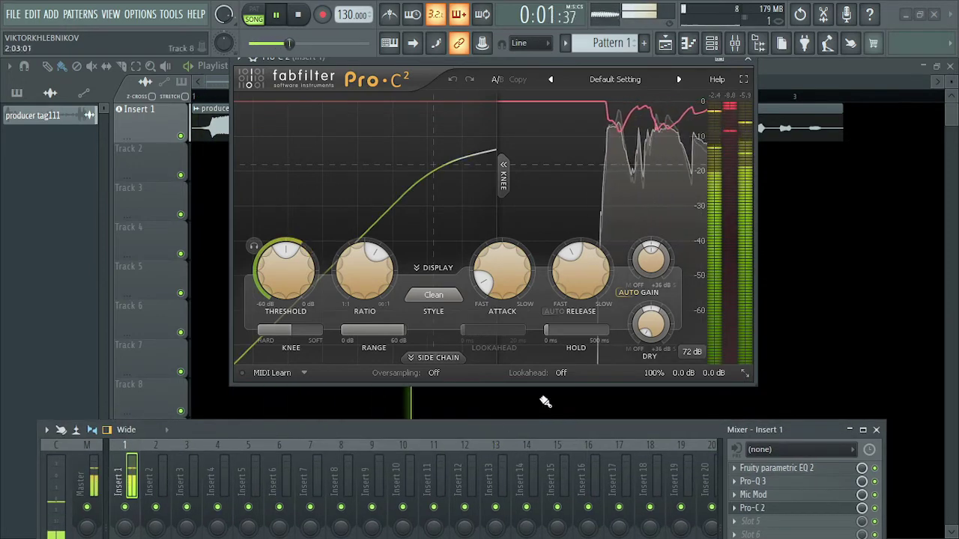
left_click_drag(285, 277, 291, 300)
left_click_drag(355, 260, 351, 193)
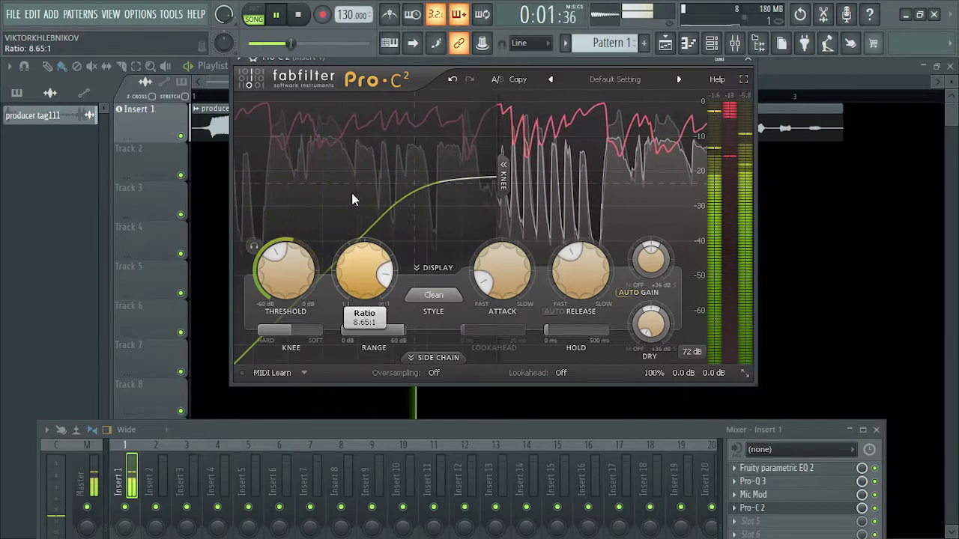
left_click_drag(352, 192, 355, 210)
Step: Set the compressor's release to about 296 ms and its attack to about 0.65 ms during playback
left_click(572, 247)
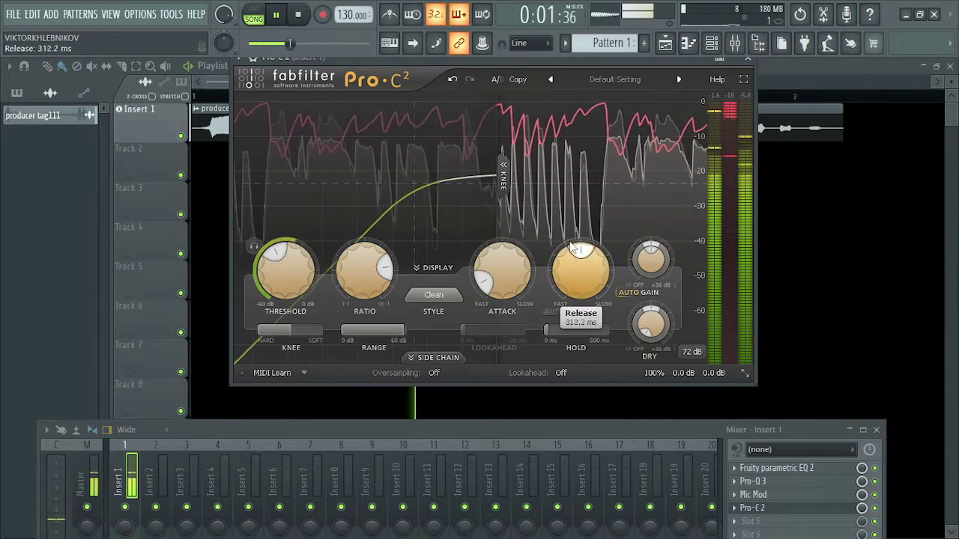
left_click_drag(573, 248, 572, 250)
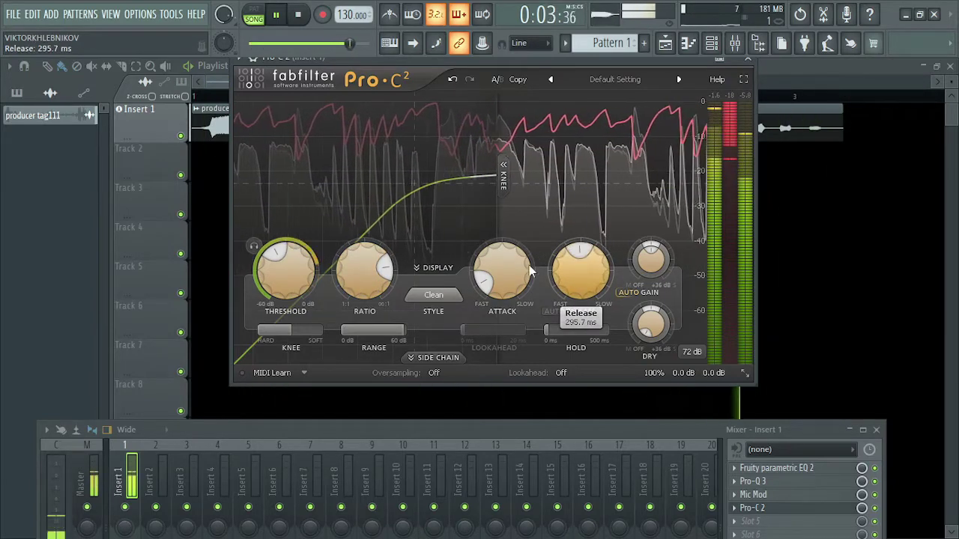
mouse_move(500, 279)
left_click_drag(500, 276, 498, 259)
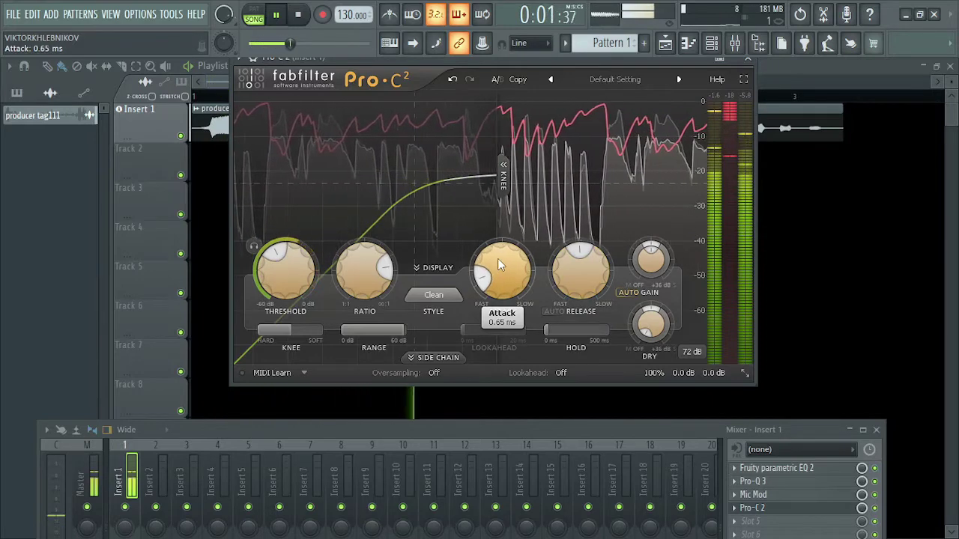
Step: Raise the compressor's wet gain to about +5.11 dB, close Pro-C 2, and audition the processed clip
left_click_drag(646, 269, 649, 235)
key("space")
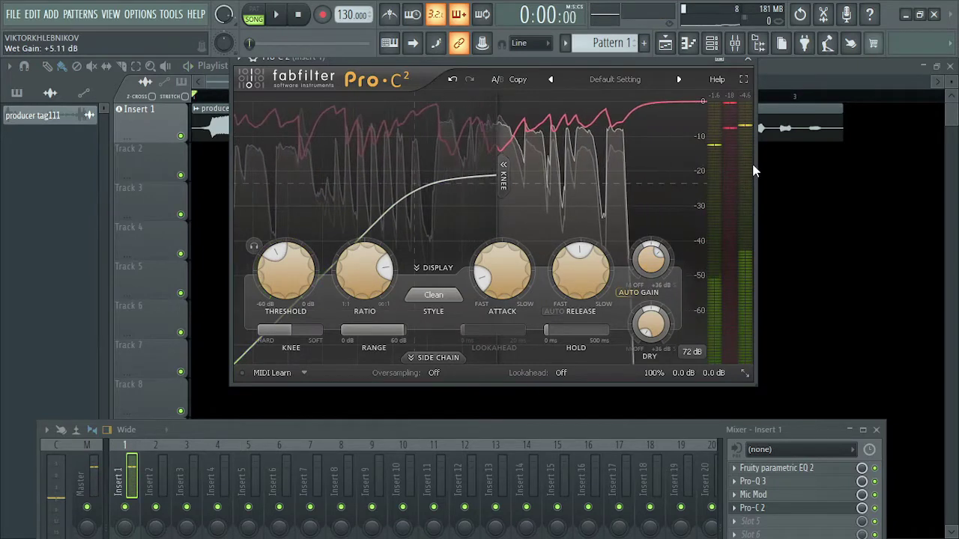
left_click(749, 57)
key("space")
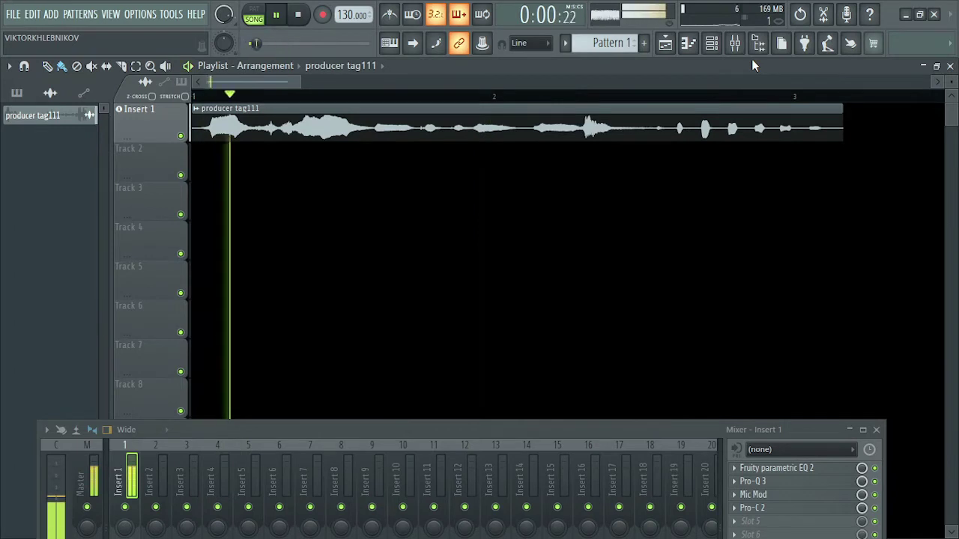
key("space")
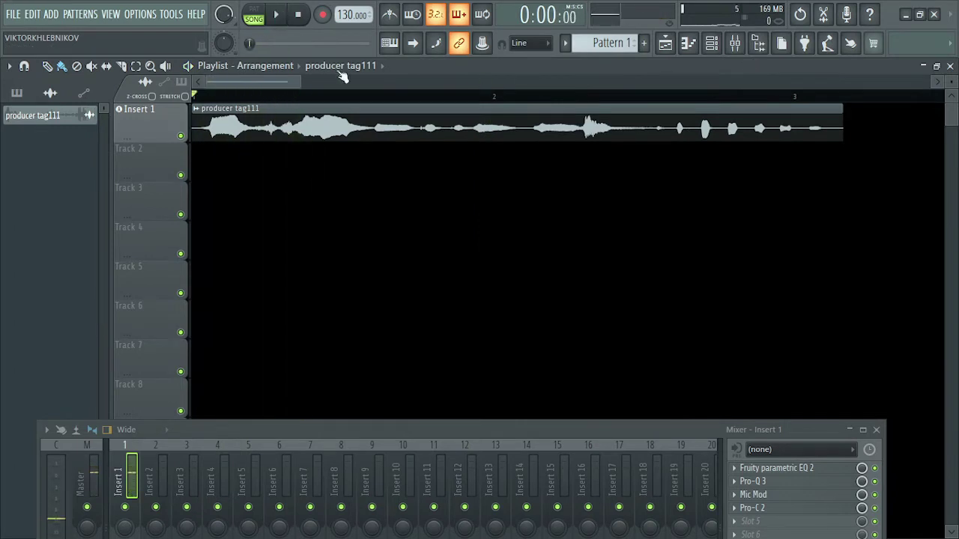
Step: Audition short sections near the start of the producer tag111 clip to locate the breaks between its words
left_click_drag(301, 79, 242, 74)
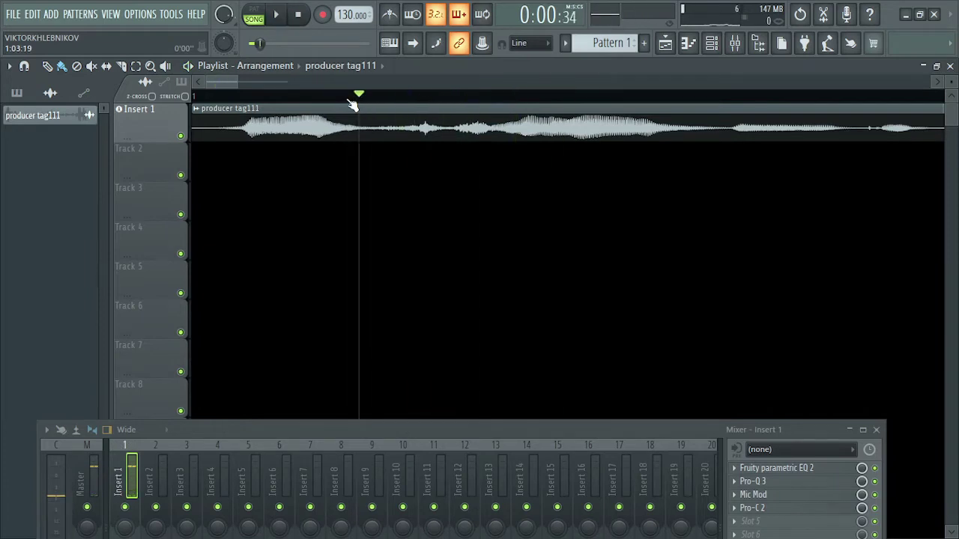
key("space")
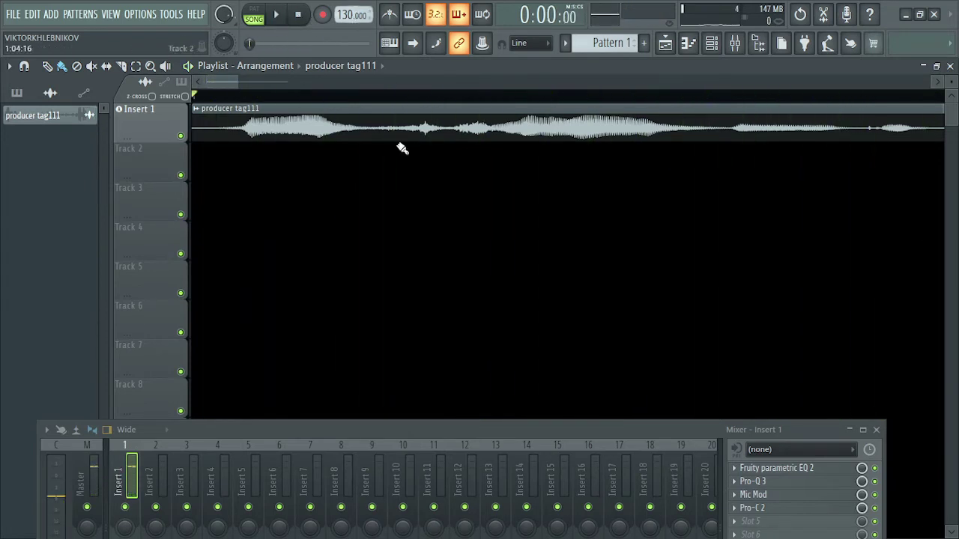
key("space")
key("space")
key("space")
key("space")
key("space")
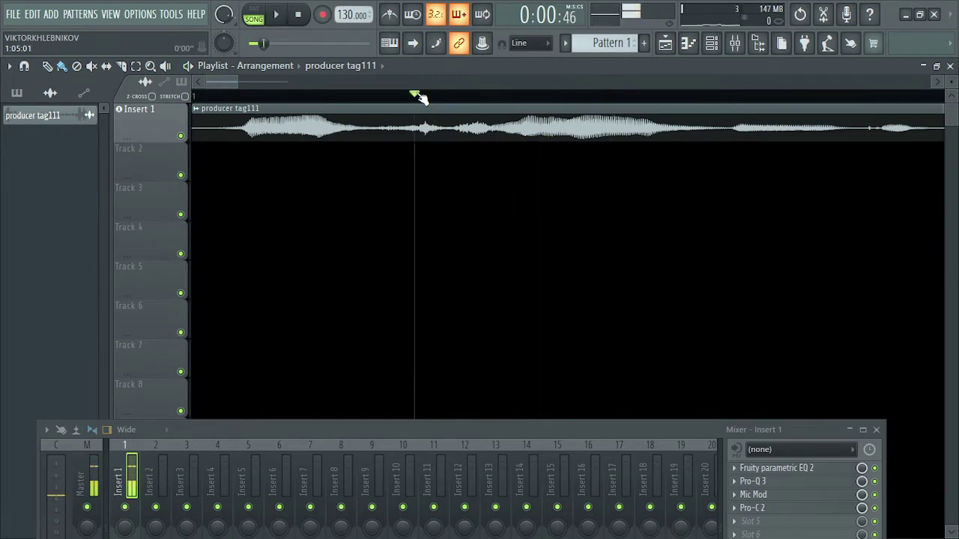
key("space")
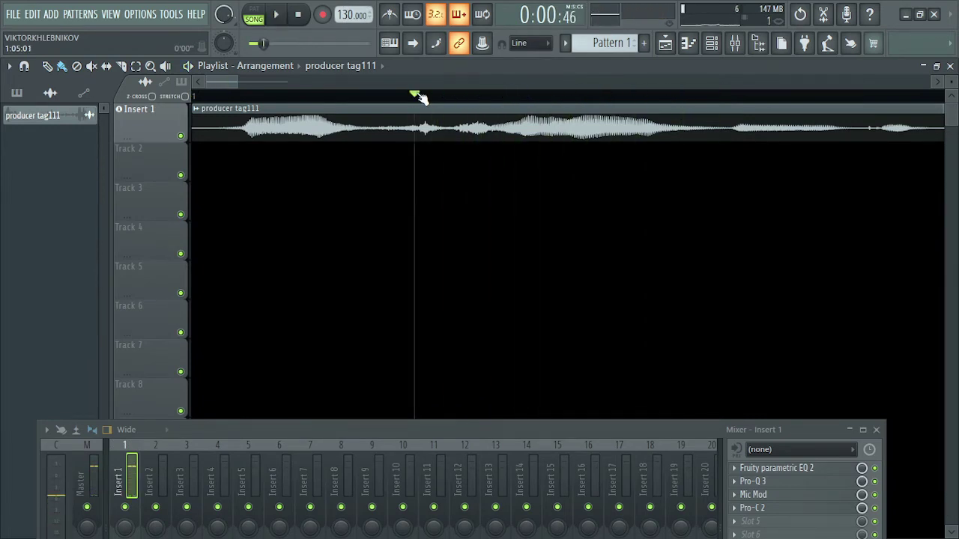
key("space")
key("space")
key("space")
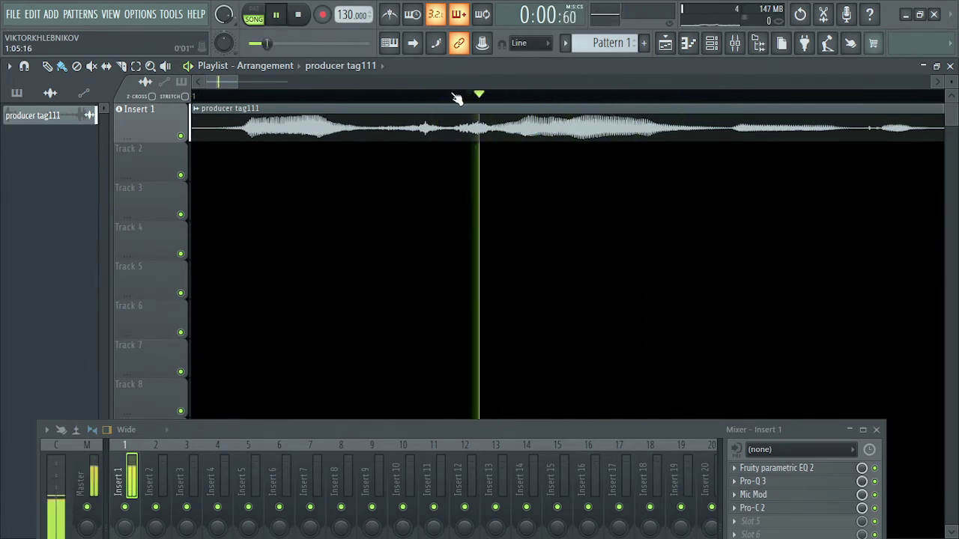
key("space")
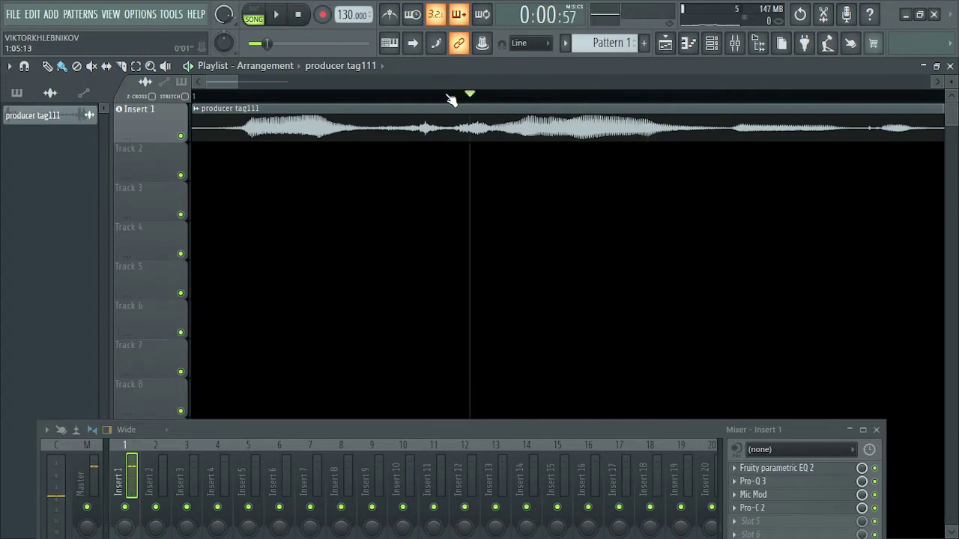
Step: Replay the producer tag111 clip from around the quiet gap after its first word
key("space")
key("space")
key("space")
key("space")
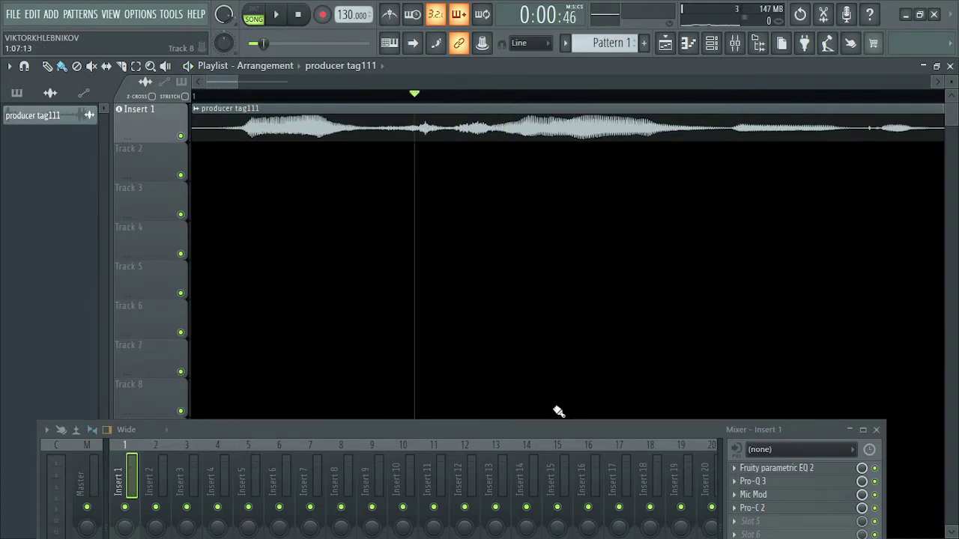
Step: Load Pro-DS into slot 5 of Insert 1 and arrange its window and the mixer to uncover the de-esser's controls
left_click_drag(545, 436, 507, 323)
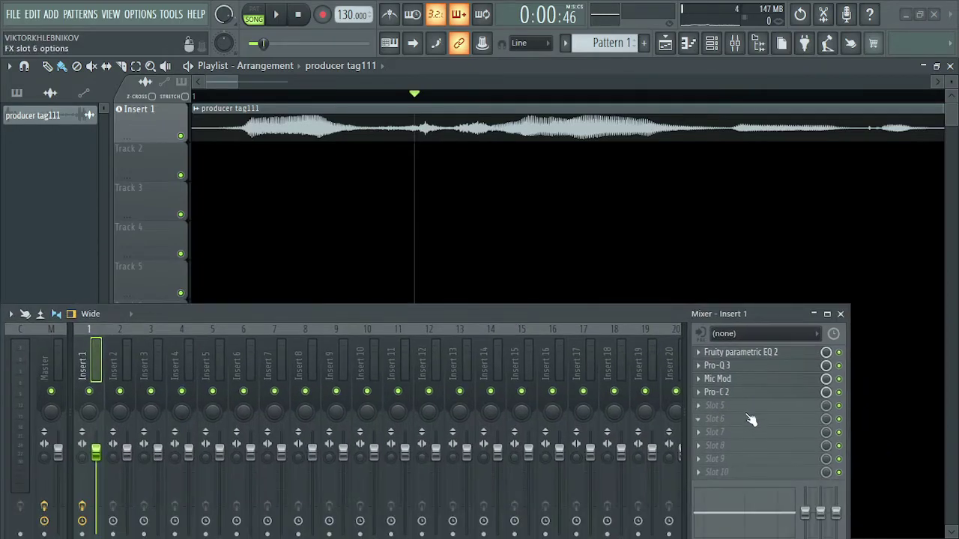
left_click(744, 410)
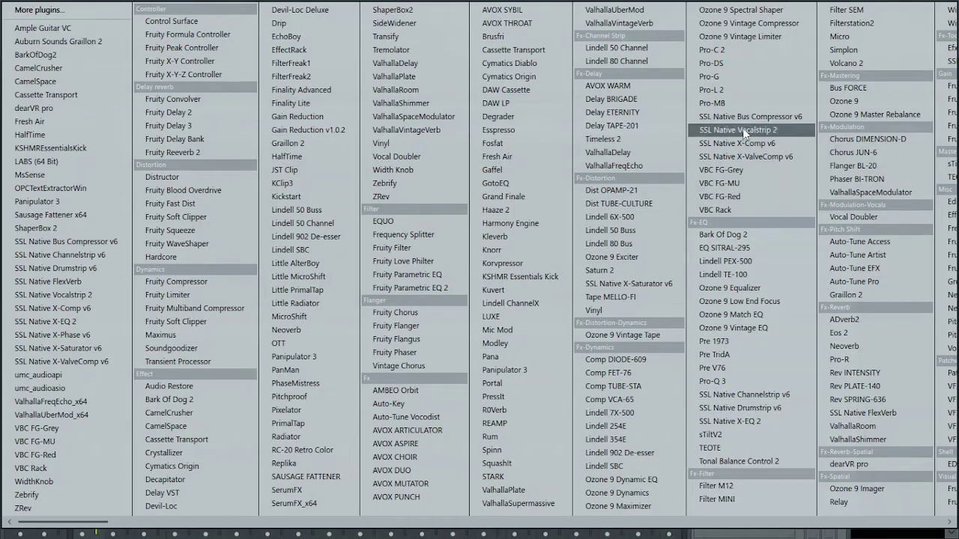
left_click(748, 63)
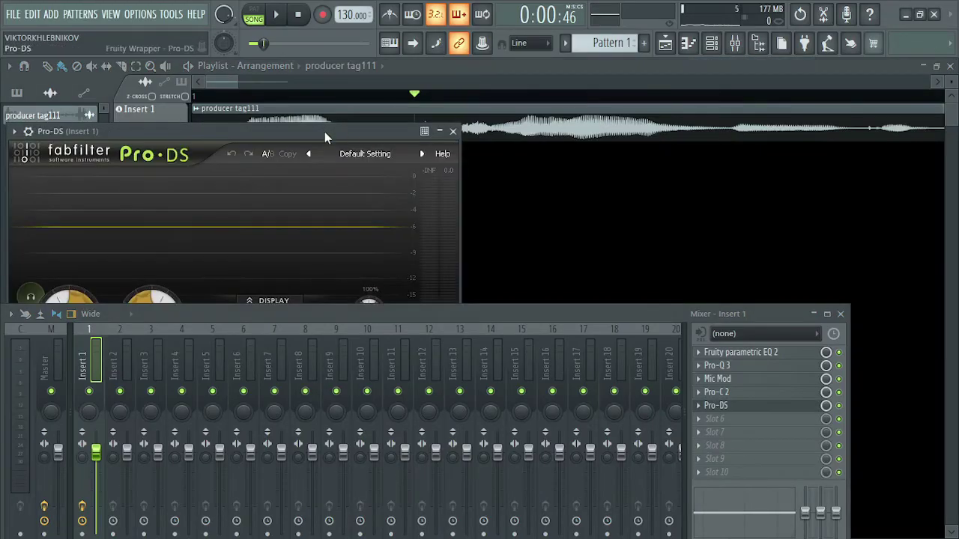
left_click_drag(324, 131, 577, 6)
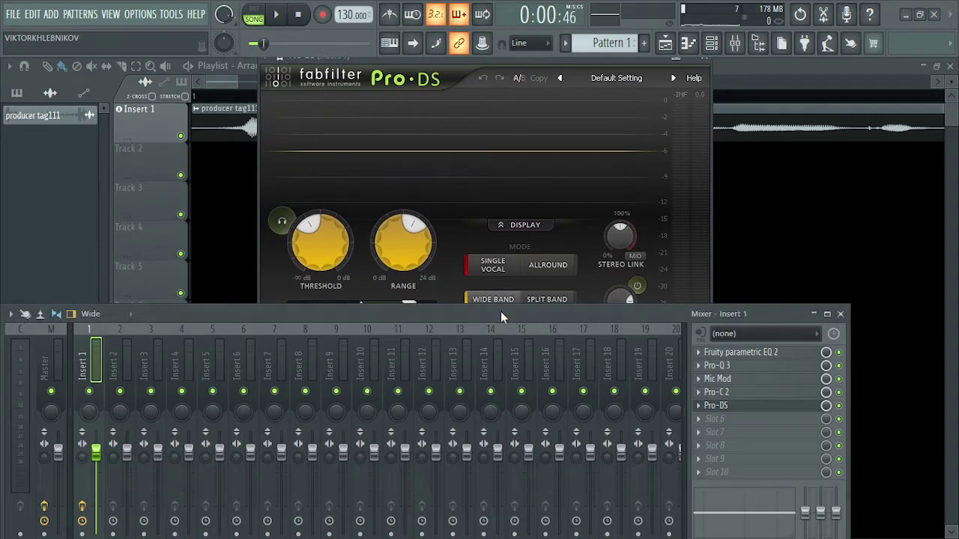
left_click_drag(501, 309, 502, 360)
Step: Try Pro-DS thresholds of about -24.44 dB and -13.63 dB during playback, auditioning the triggering signal at each
key("space")
mouse_move(309, 256)
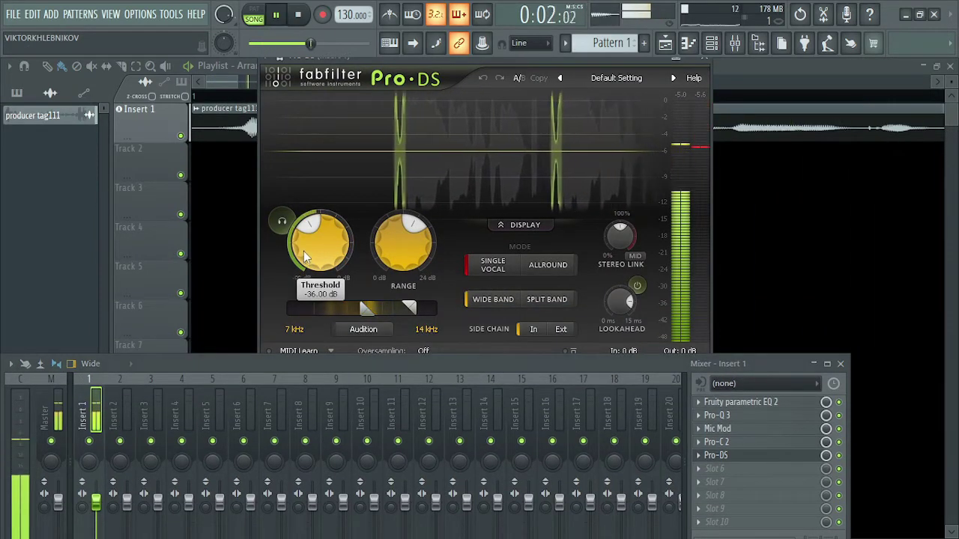
left_click_drag(304, 251, 298, 218)
left_click(281, 221)
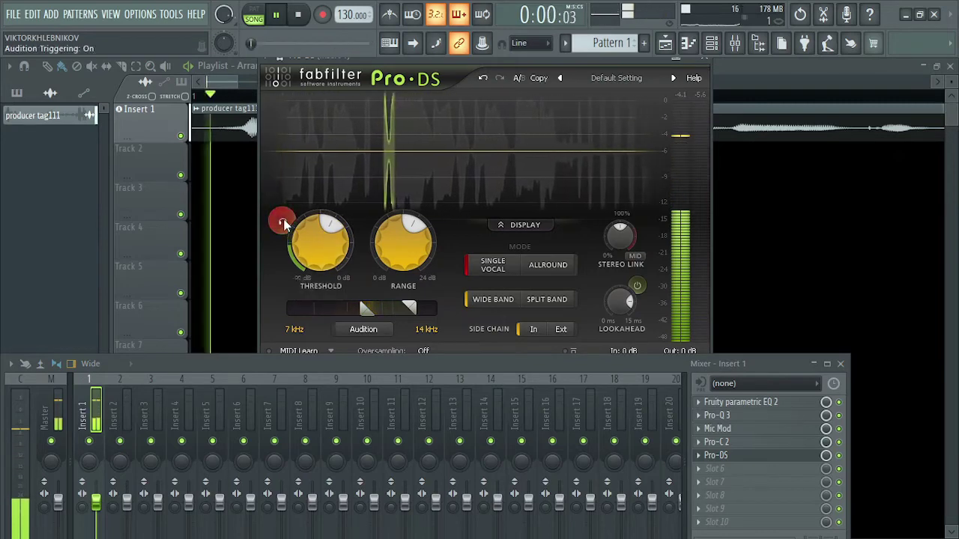
left_click(282, 223)
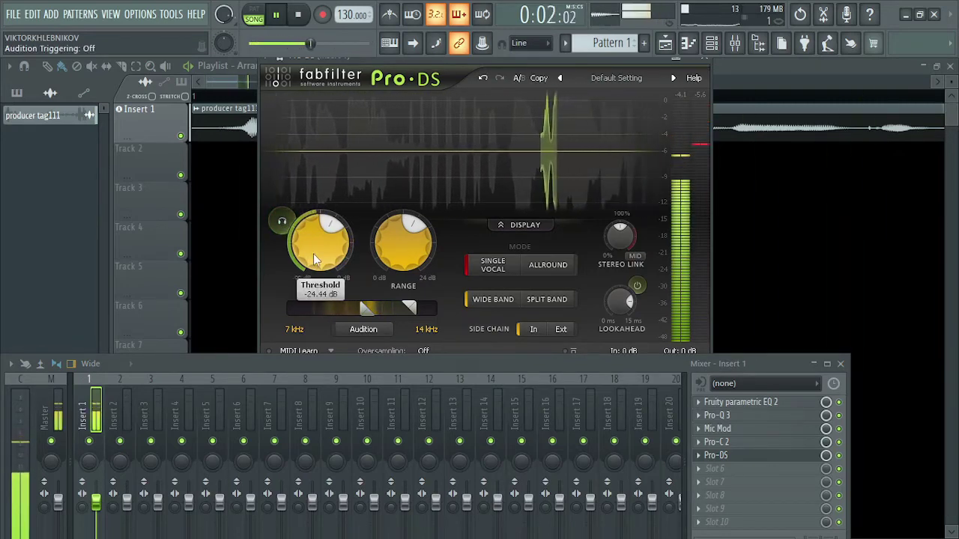
left_click_drag(313, 253, 311, 217)
left_click(294, 221)
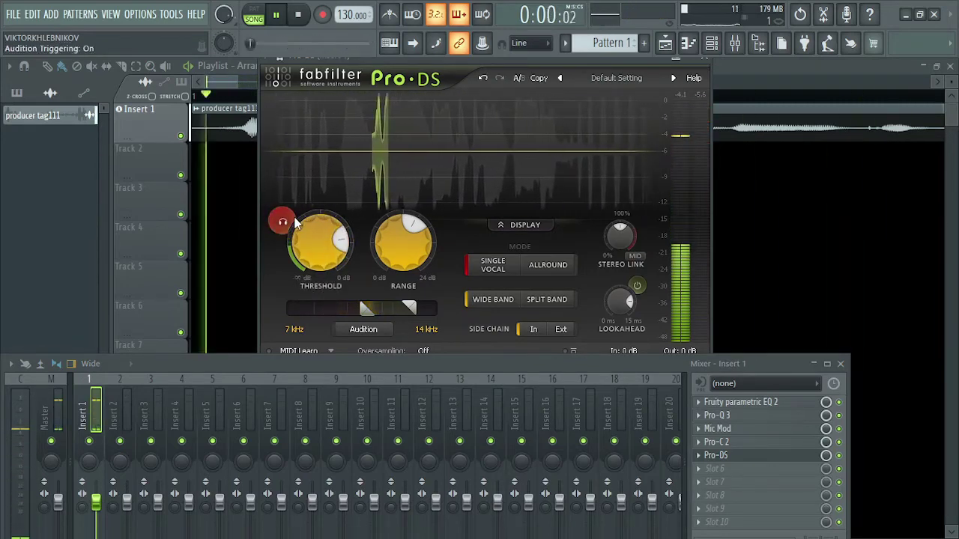
left_click(282, 221)
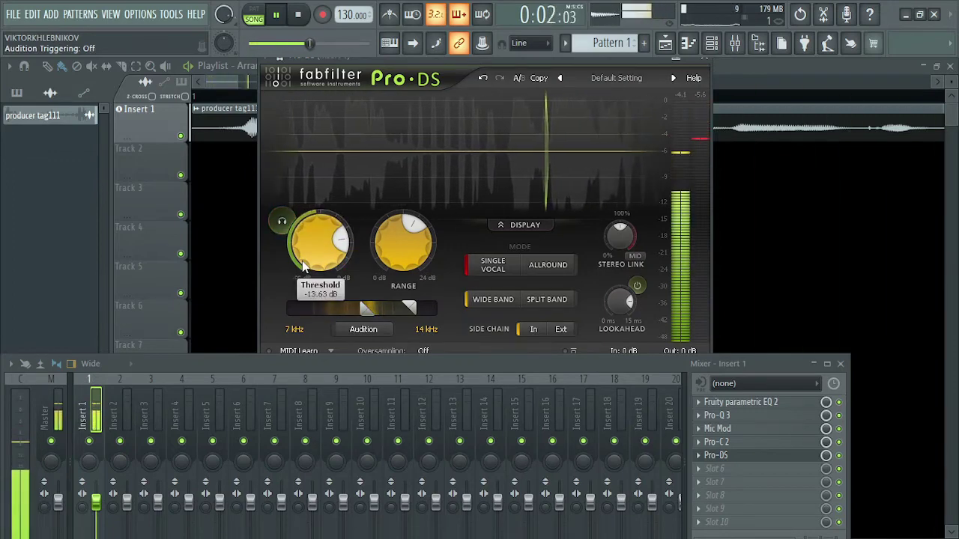
Step: Compare the clip with Pro-DS's triggering audition on and off at the higher threshold, restarting playback as needed
left_click(284, 224)
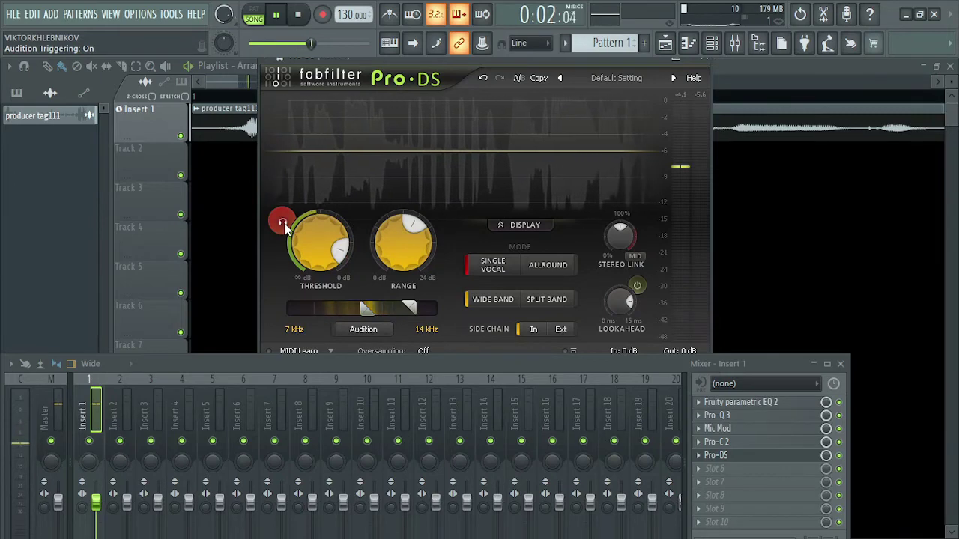
left_click(283, 224)
key("space")
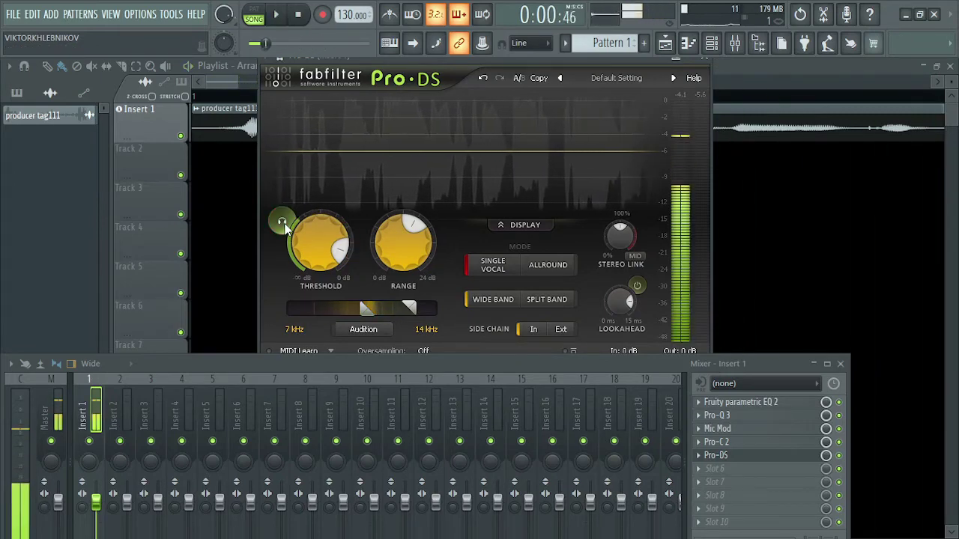
left_click(280, 223)
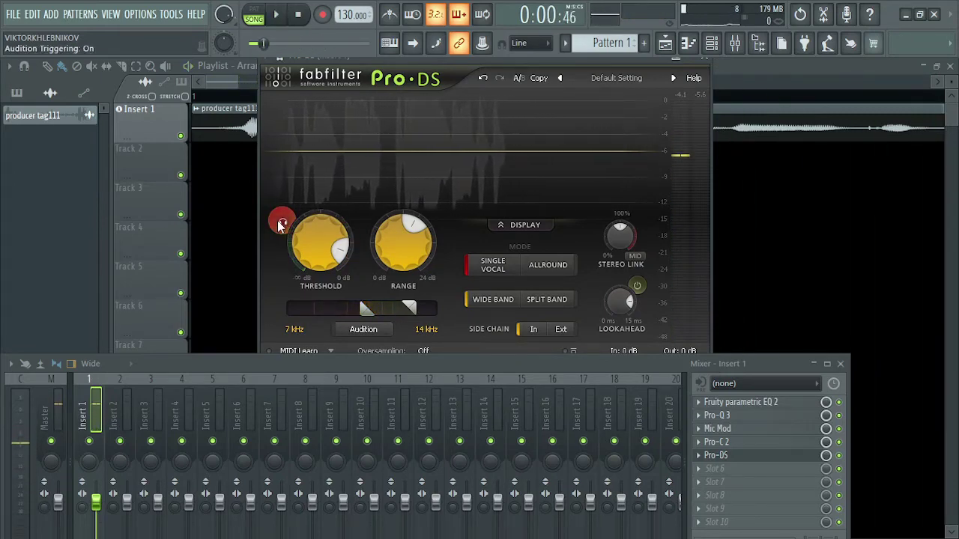
left_click(279, 222)
key("space")
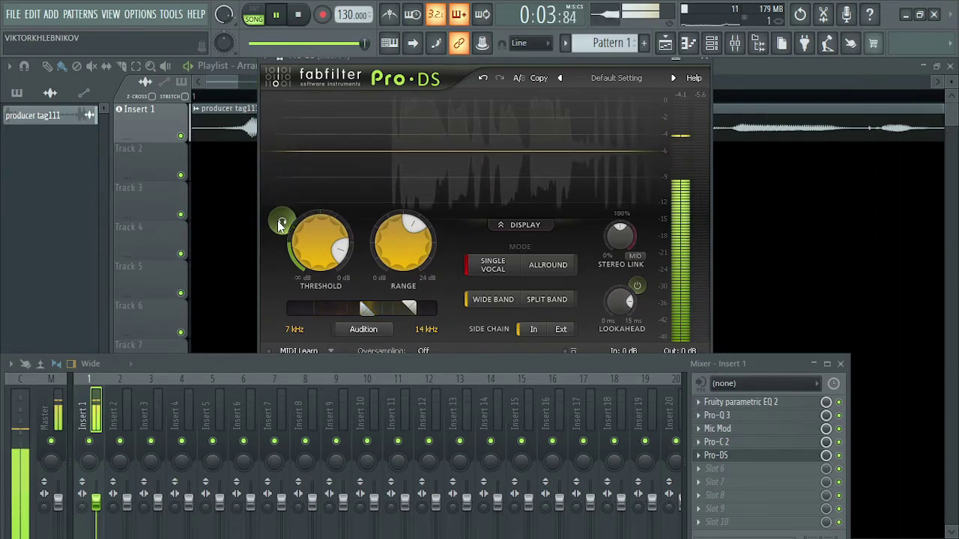
left_click(278, 222)
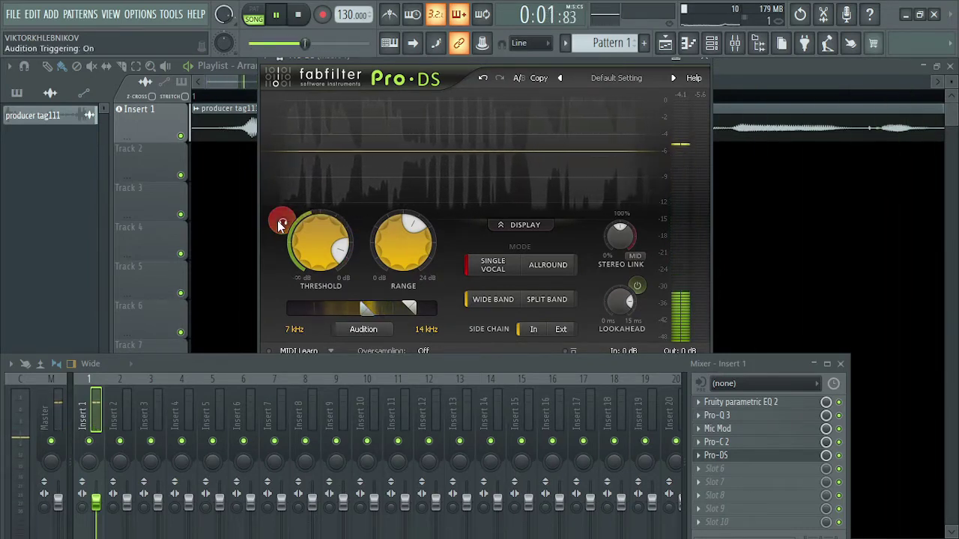
left_click(278, 222)
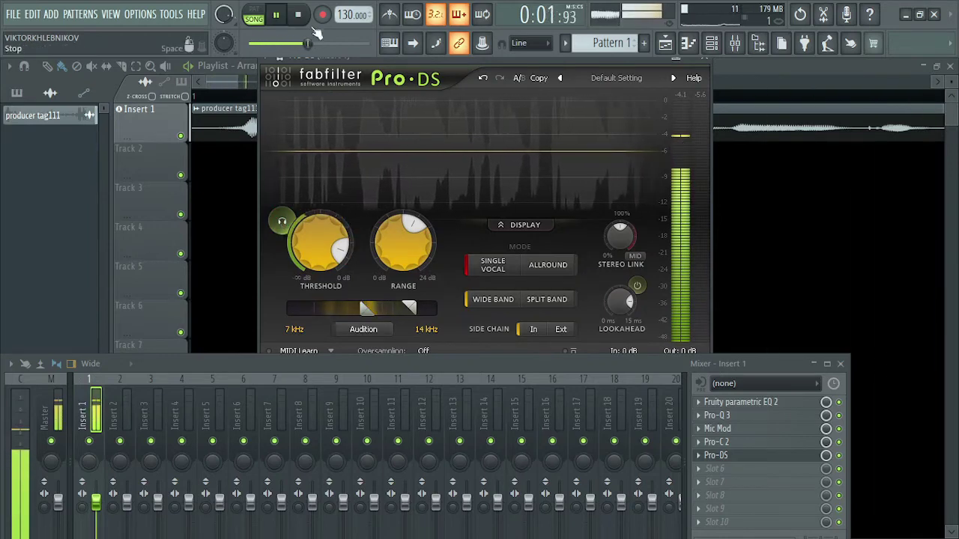
left_click(280, 220)
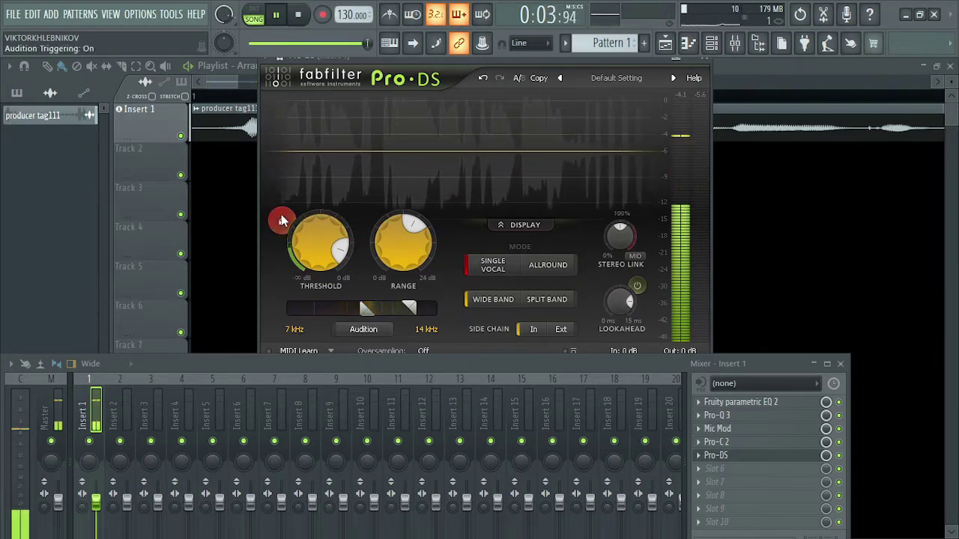
left_click(281, 220)
key("space")
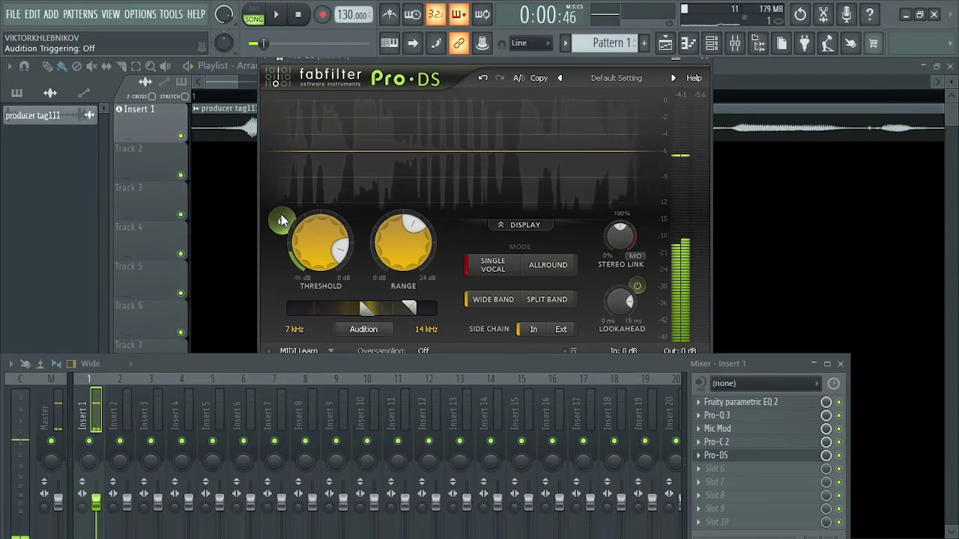
Step: Lower Pro-DS's threshold to about -56.39 dB and check the detected sibilance with the triggering audition during playback
left_click_drag(320, 241, 320, 349)
key("space")
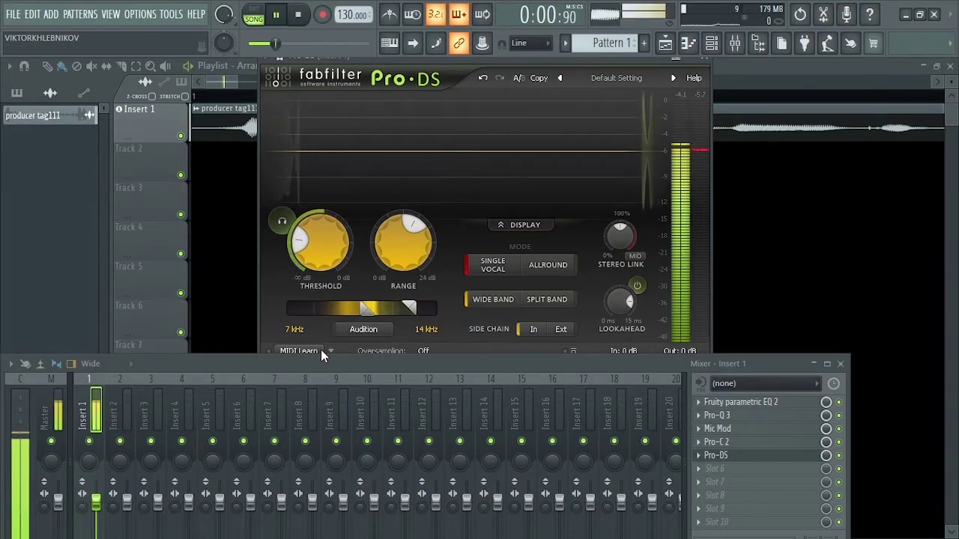
left_click(280, 224)
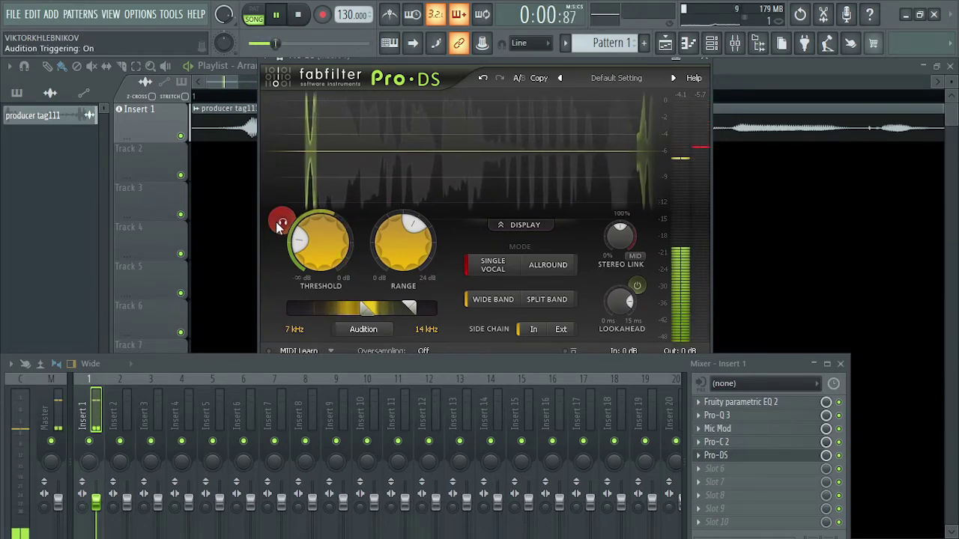
left_click(275, 222)
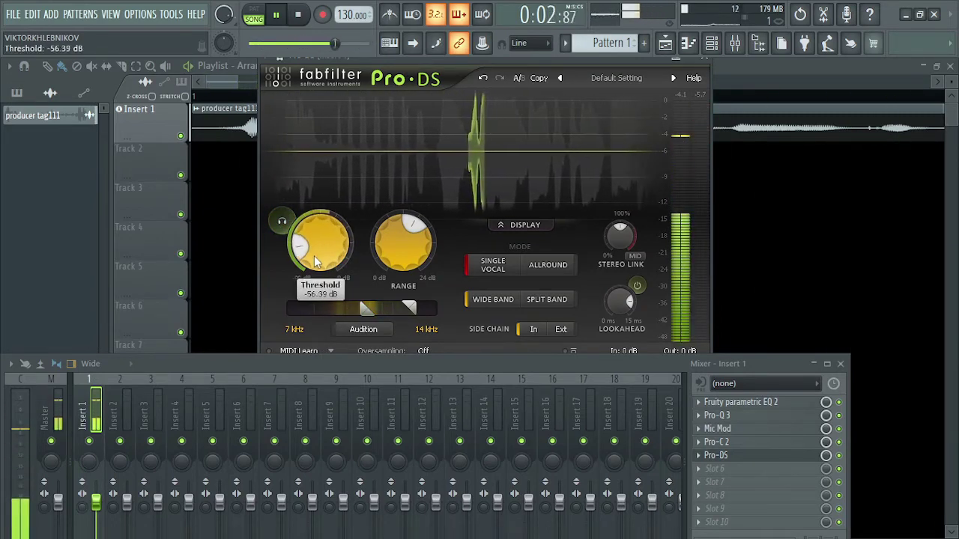
left_click(277, 221)
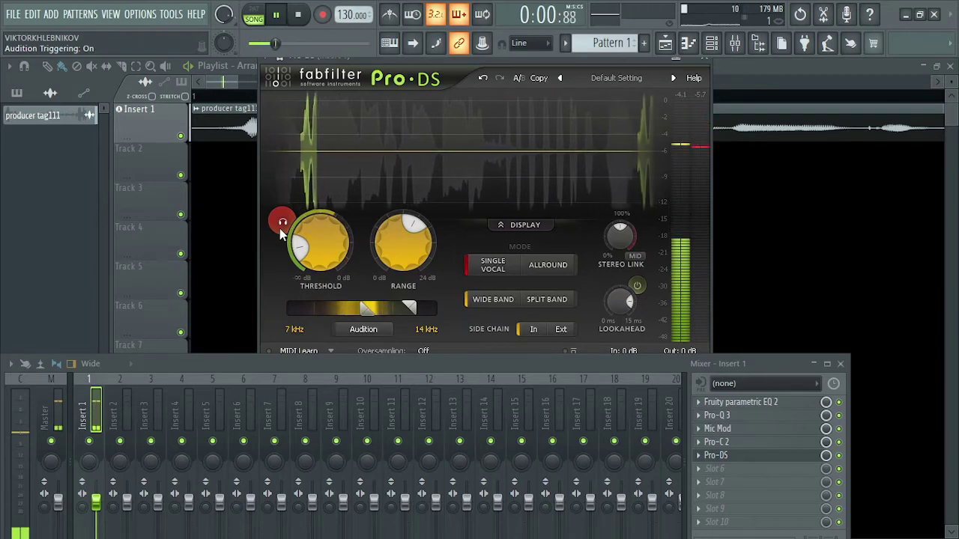
left_click(281, 225)
key("space")
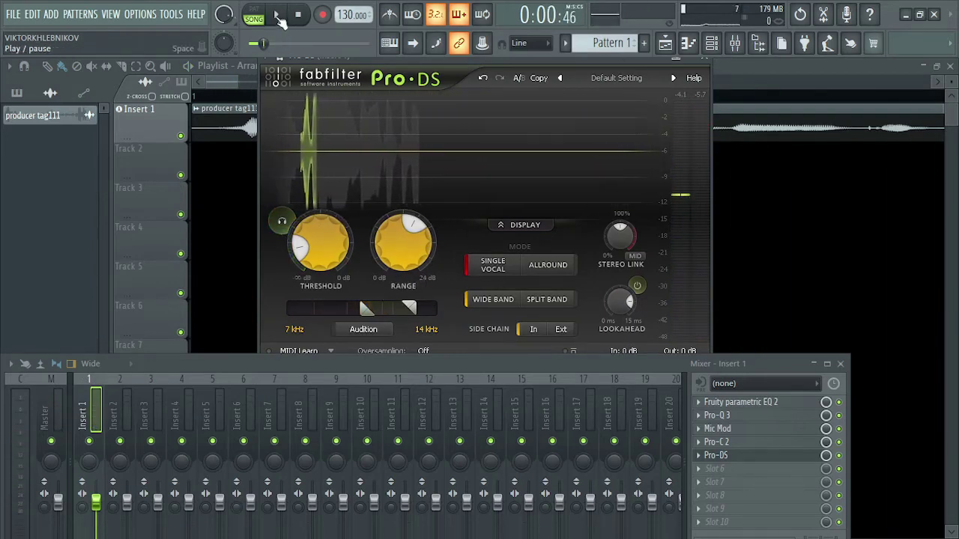
Step: Replay short passages from the marked position to check the de-essing, and return the playhead to the song start
key("space")
left_click(301, 17)
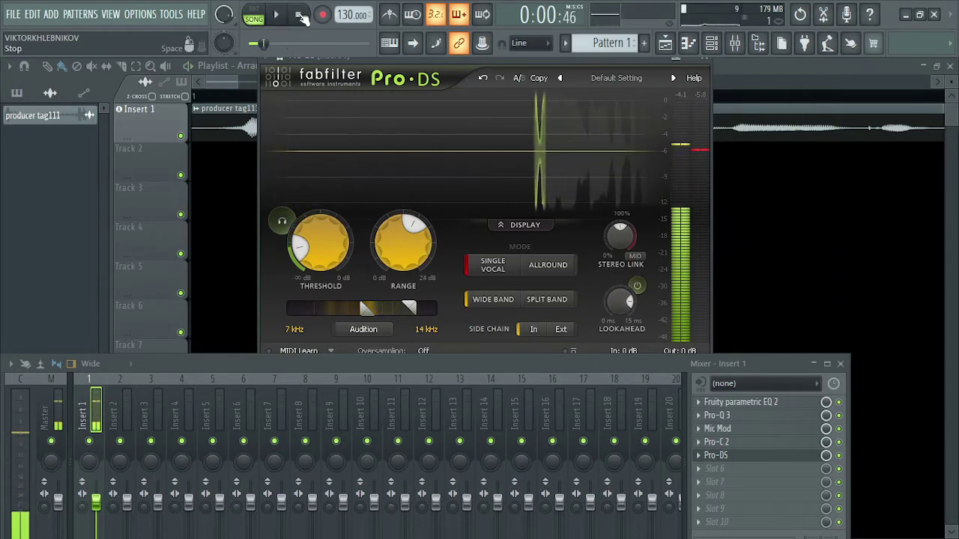
key("space")
left_click(300, 17)
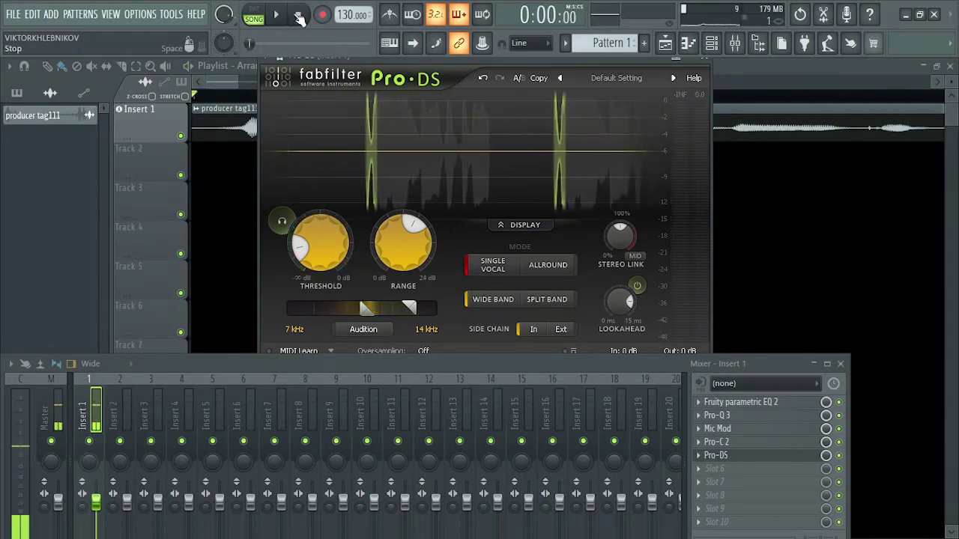
Step: Set Pro-DS's range to about 6.28 dB while the clip plays, close the plug-in, and stop playback
left_click(275, 17)
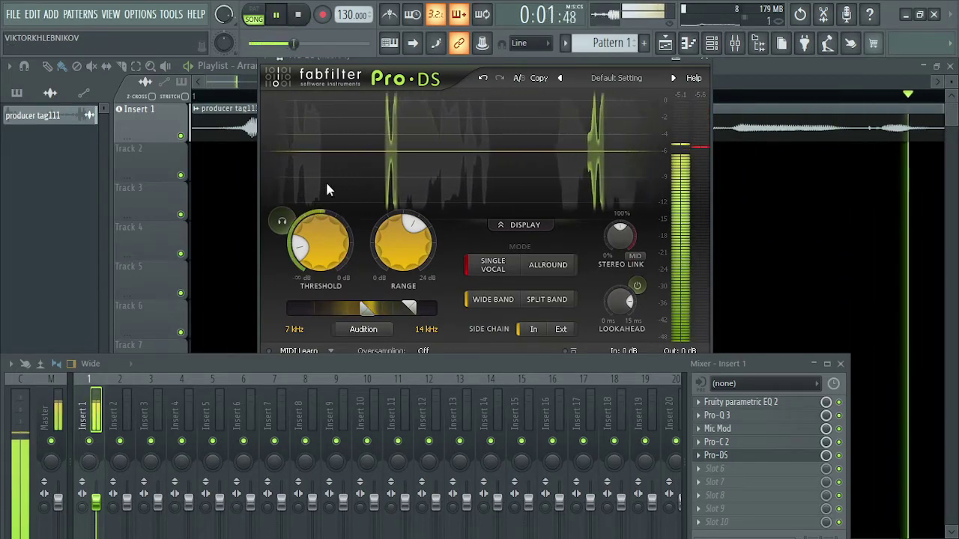
mouse_move(399, 261)
left_click_drag(400, 261, 396, 251)
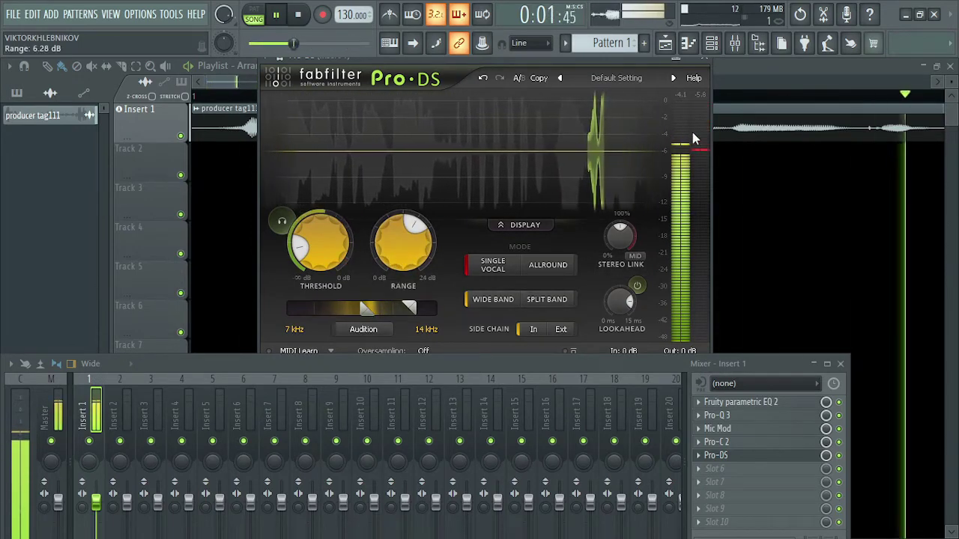
left_click(708, 60)
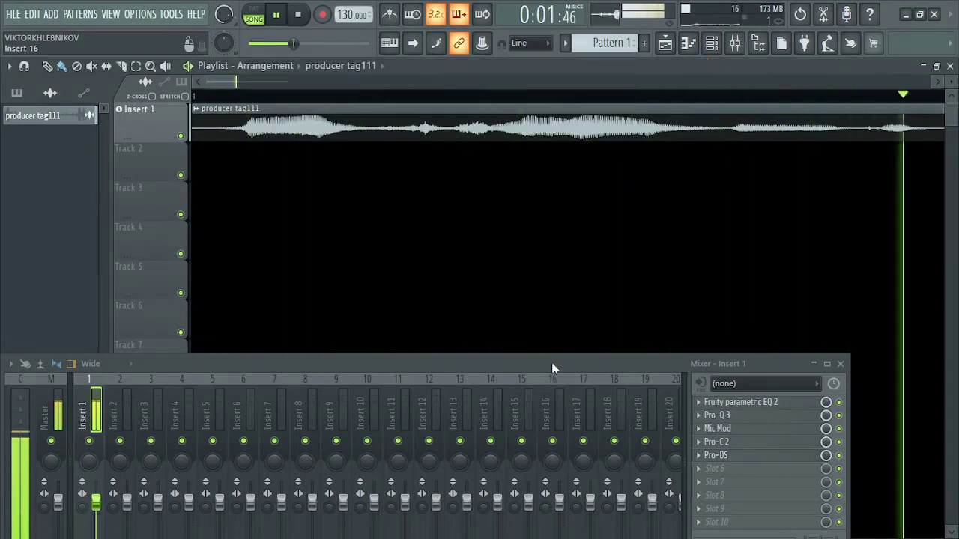
key("space")
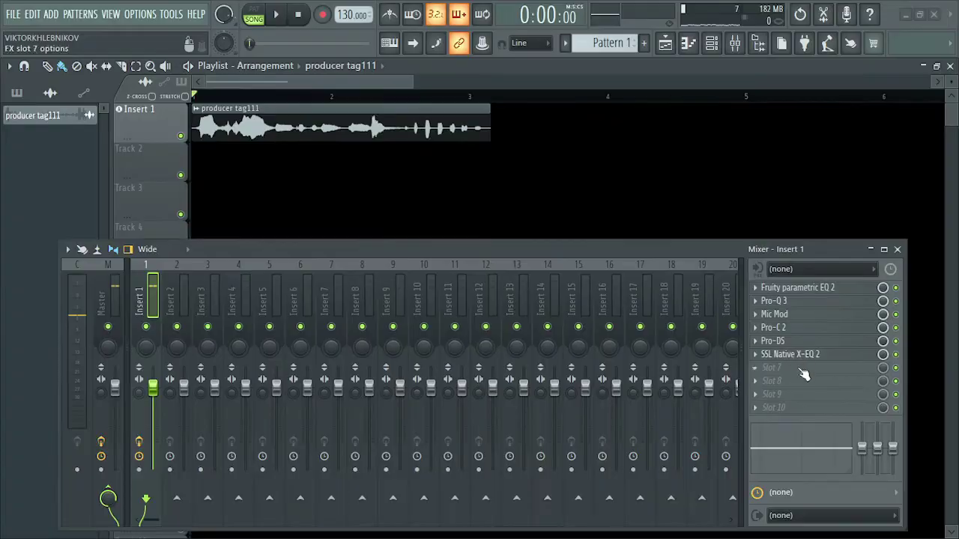
Step: Load Fresh Air into slot 7 of Insert 1, play the clip, and arrange the windows to uncover the plug-in's controls
left_click(803, 375)
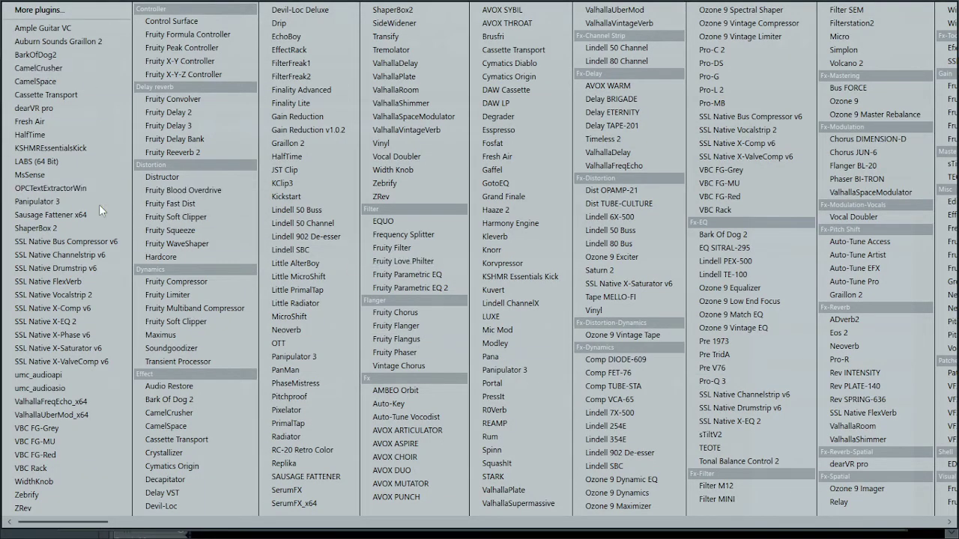
left_click(53, 123)
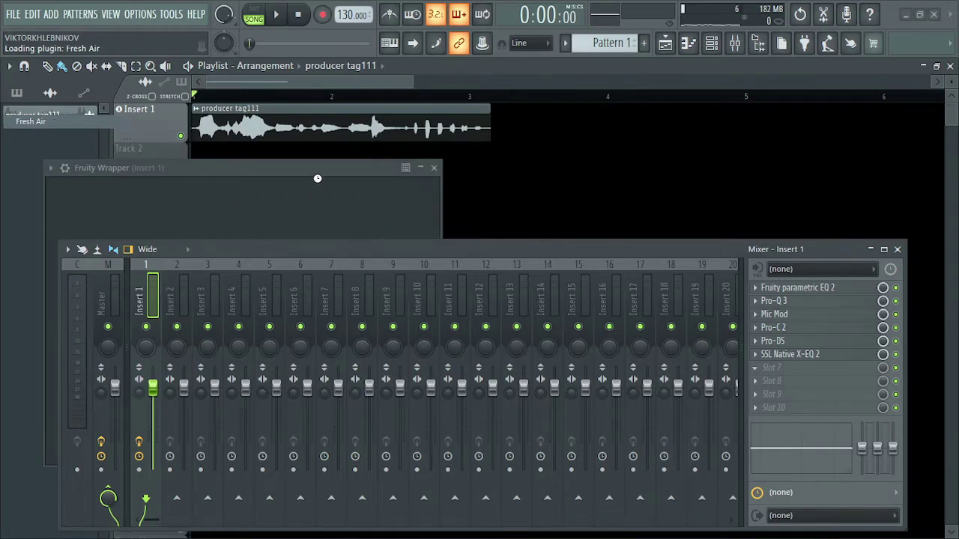
key("space")
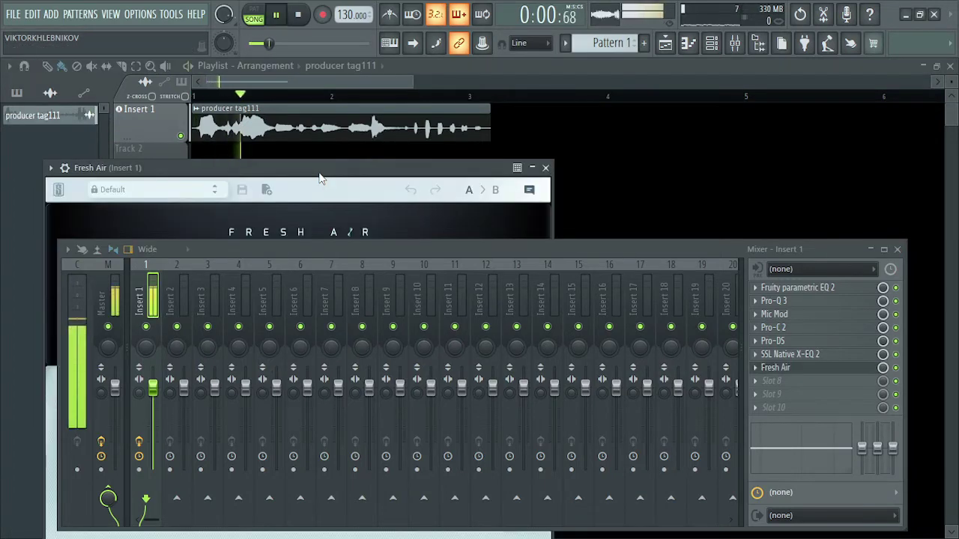
left_click_drag(305, 255, 302, 346)
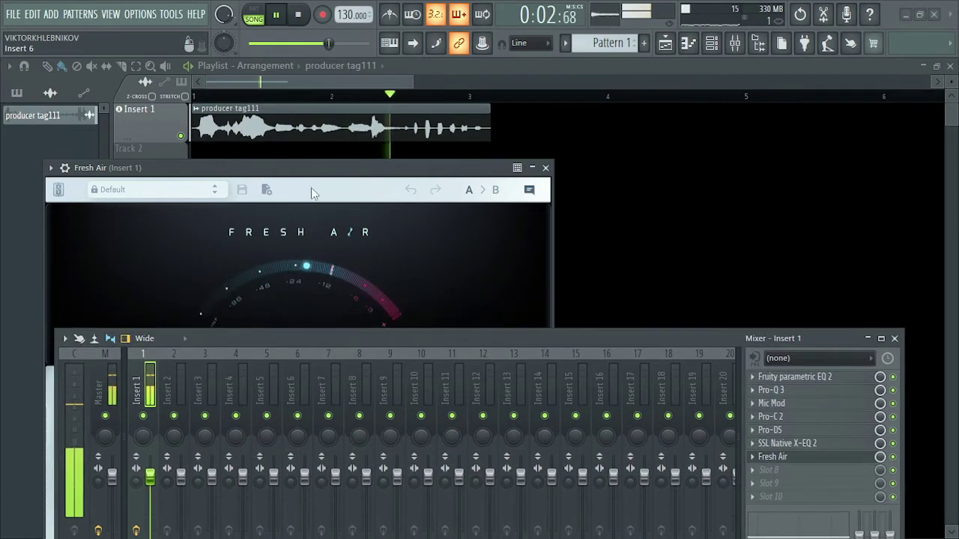
left_click_drag(304, 178, 480, 66)
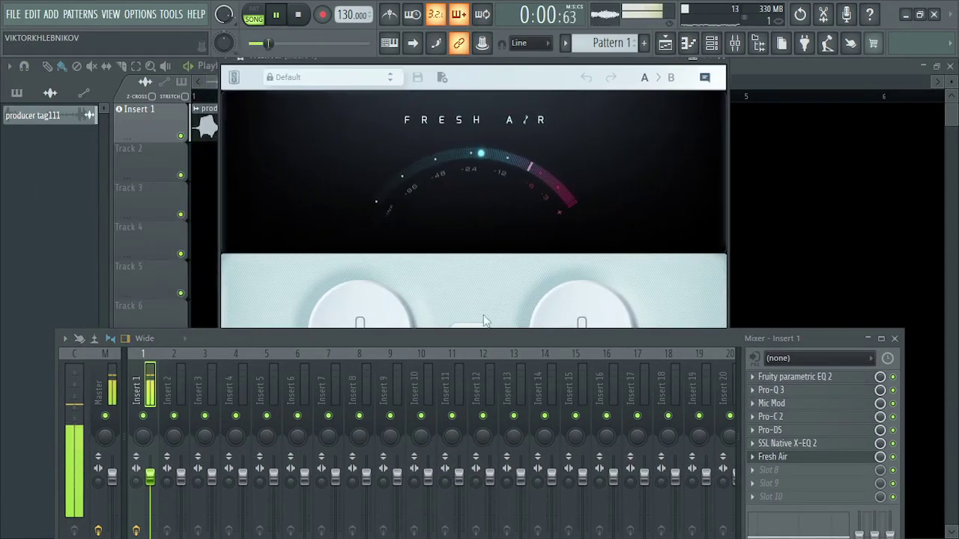
left_click_drag(470, 342, 467, 447)
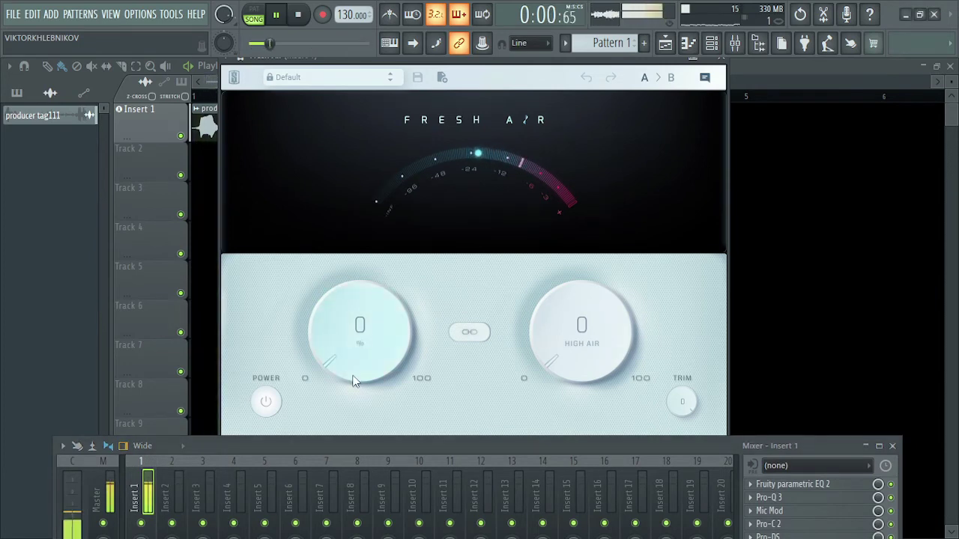
Step: Try Fresh Air with Mid Air at 10% and High Air at 12%, and the Presence Pop preset, during playback
left_click_drag(353, 380, 343, 366)
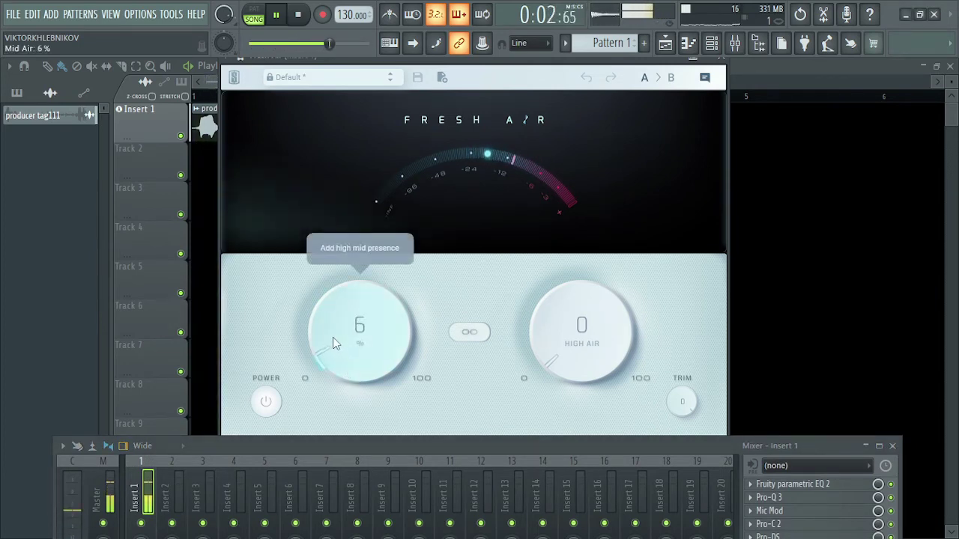
left_click_drag(555, 370, 529, 316)
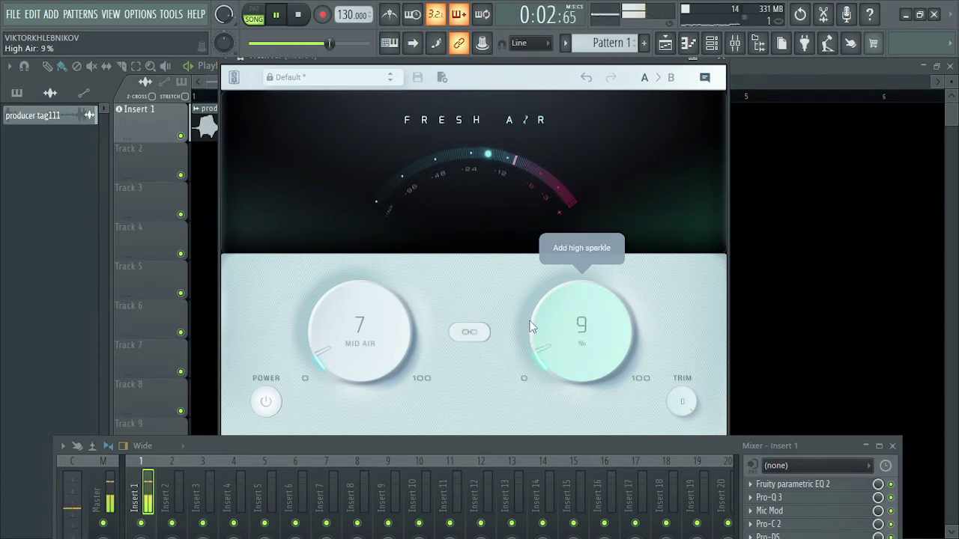
left_click_drag(341, 359, 326, 329)
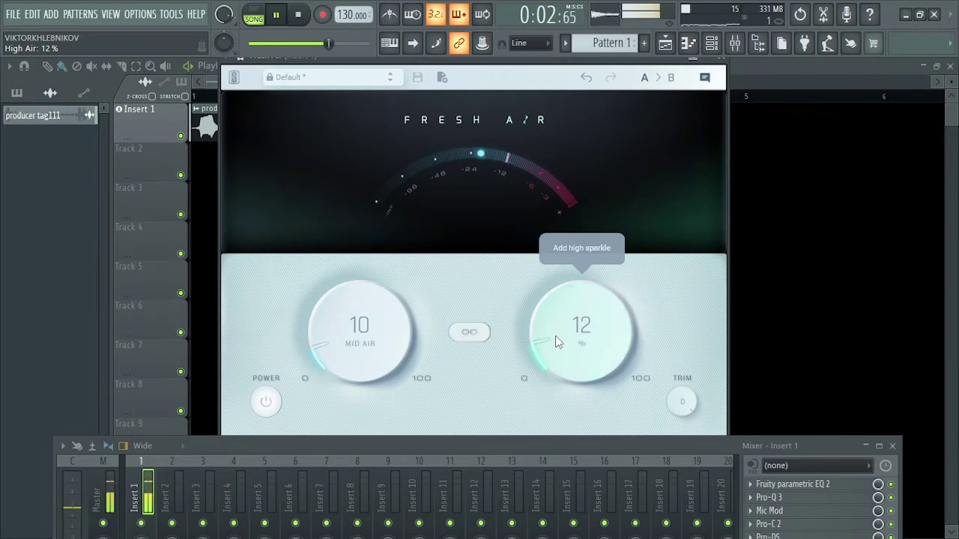
left_click(357, 79)
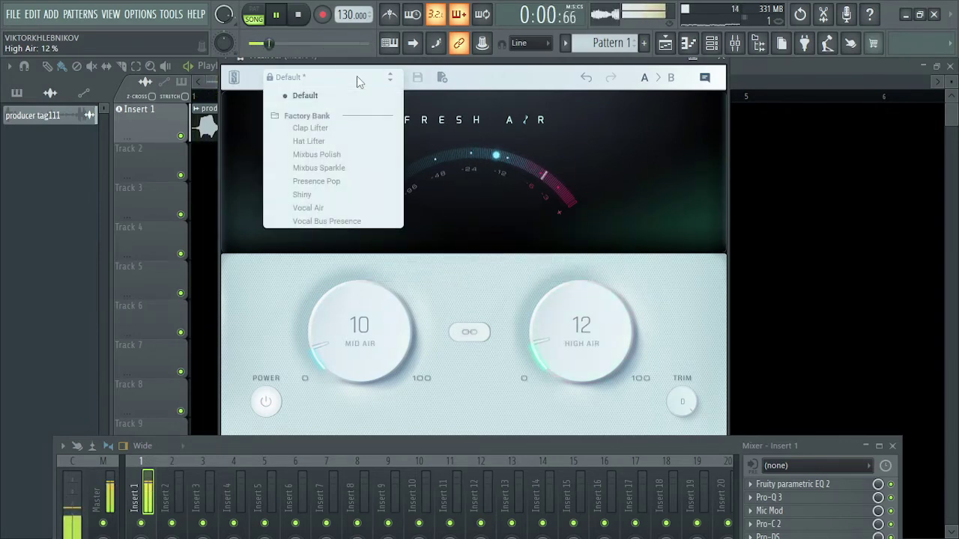
left_click(332, 182)
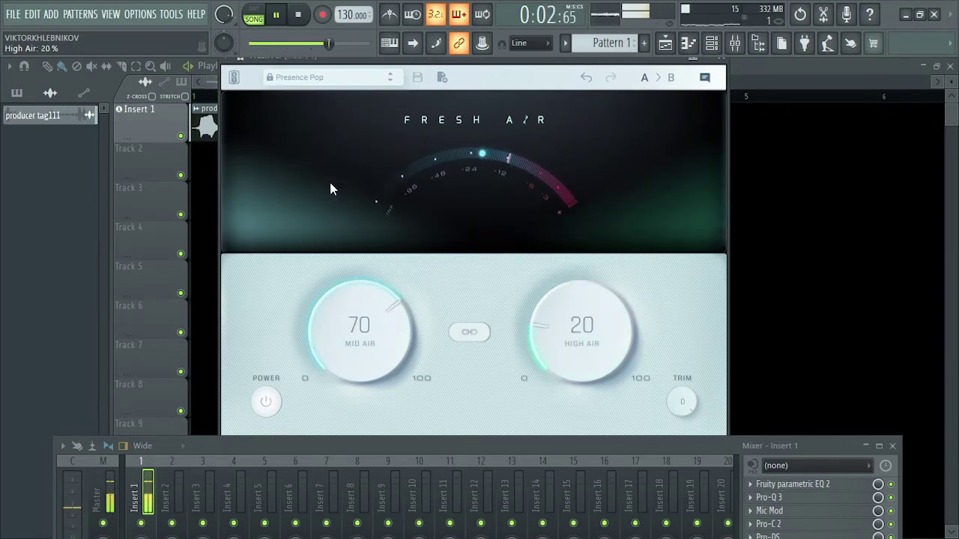
Step: Load Fresh Air's Vocal Air preset, lower the linked Mid Air to 22% and High Air to 2%, and close the plug-in with playback stopped
left_click(347, 79)
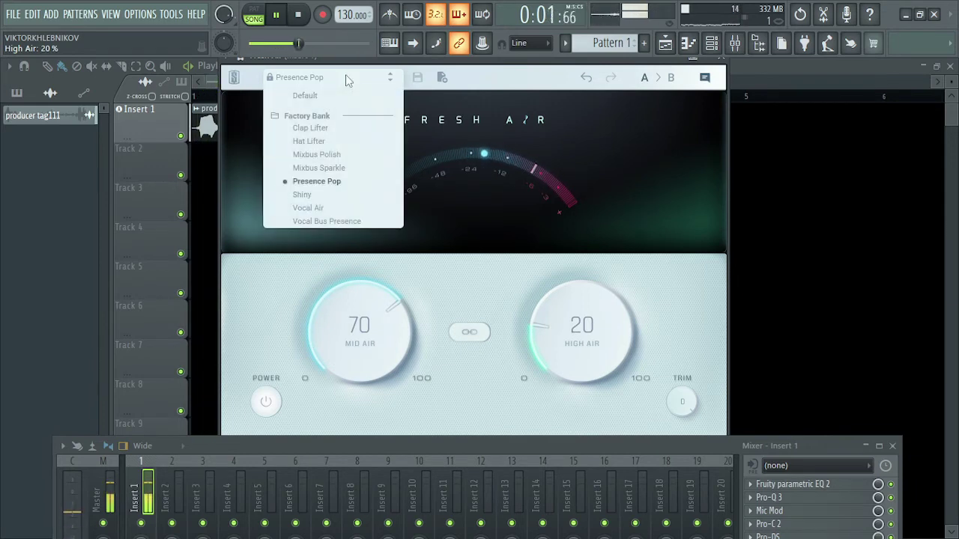
left_click(330, 209)
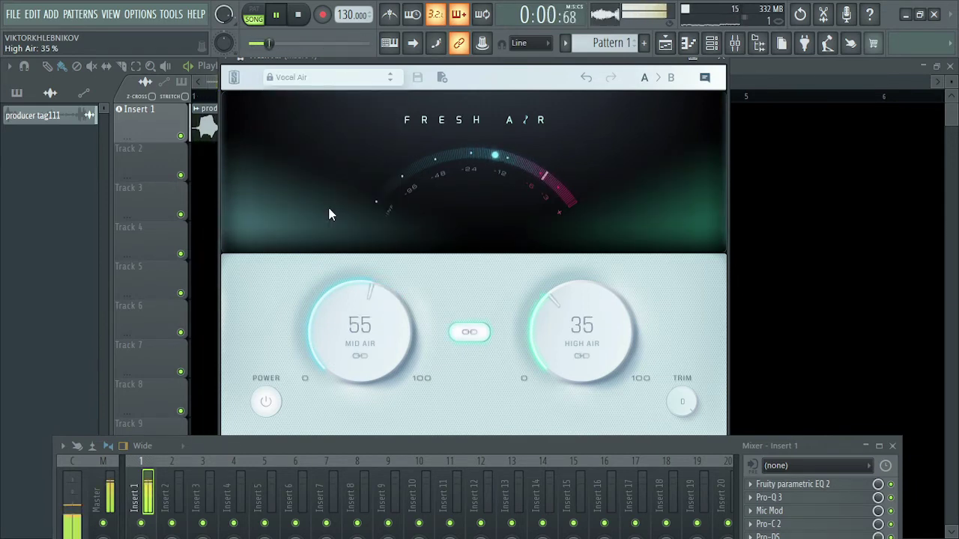
left_click_drag(340, 317, 331, 375)
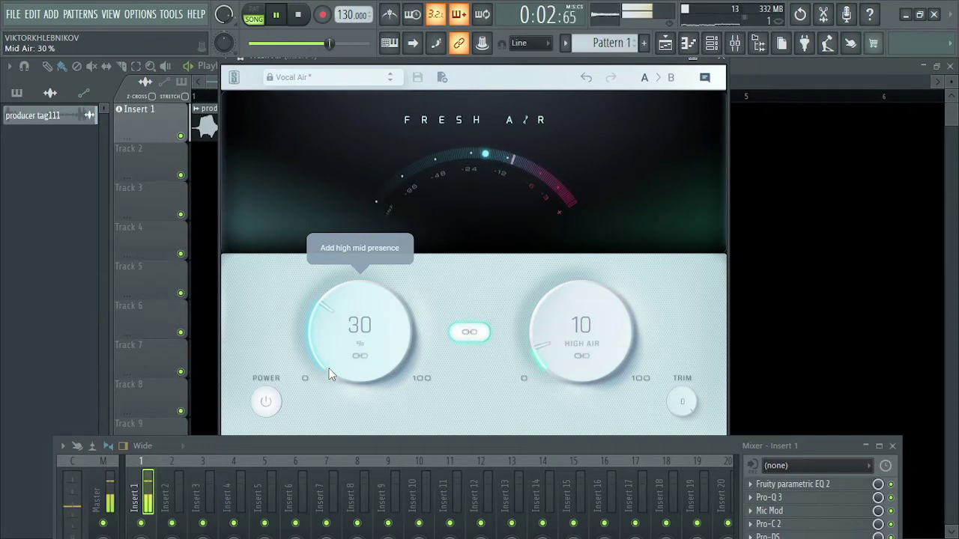
left_click_drag(328, 317, 332, 337)
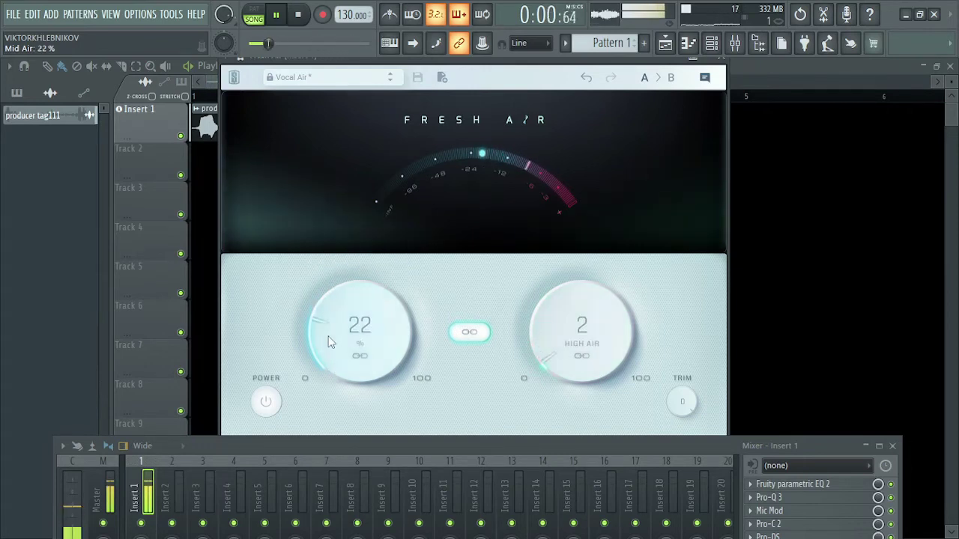
left_click(720, 59)
key("space")
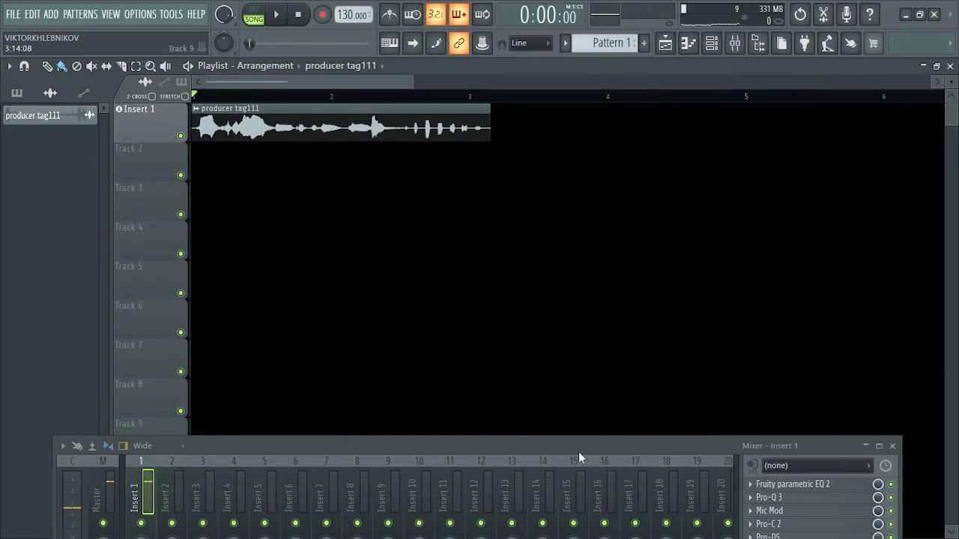
Step: Load Tape MELLO-FI into slot 8 of Insert 1 and arrange the windows to uncover its controls
left_click_drag(544, 447, 522, 221)
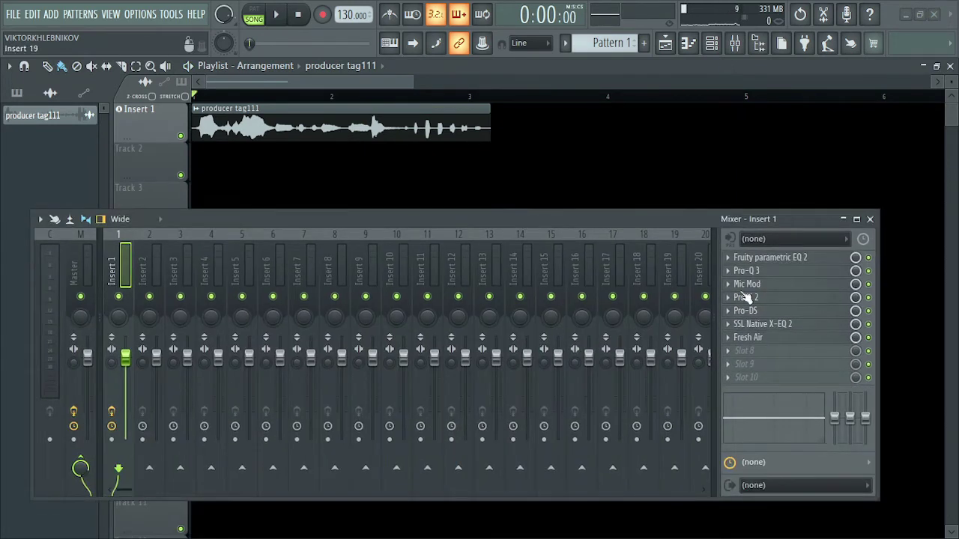
left_click(790, 353)
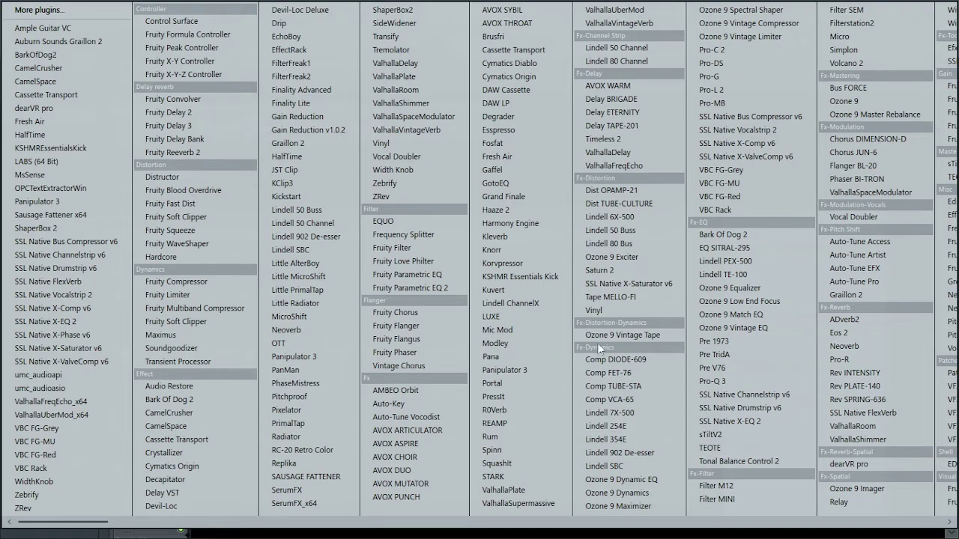
left_click(630, 297)
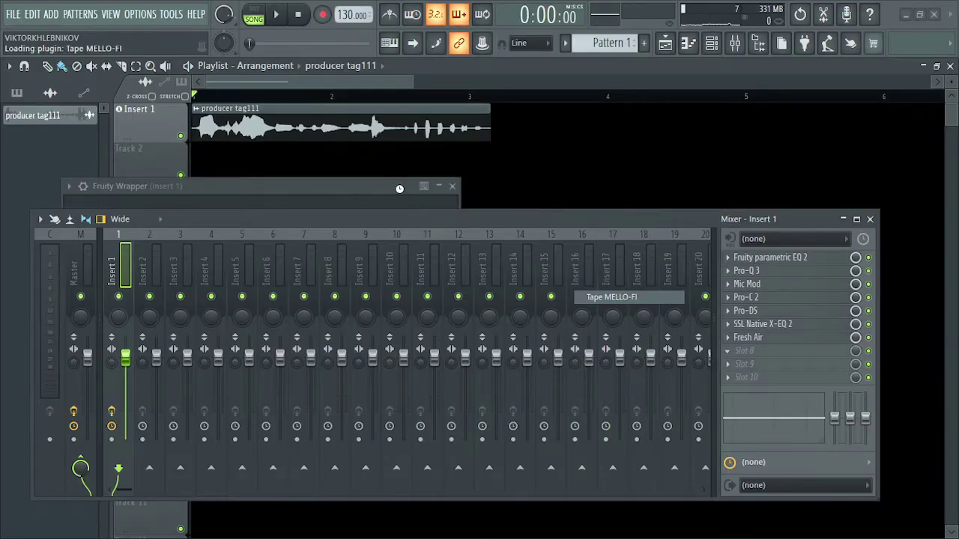
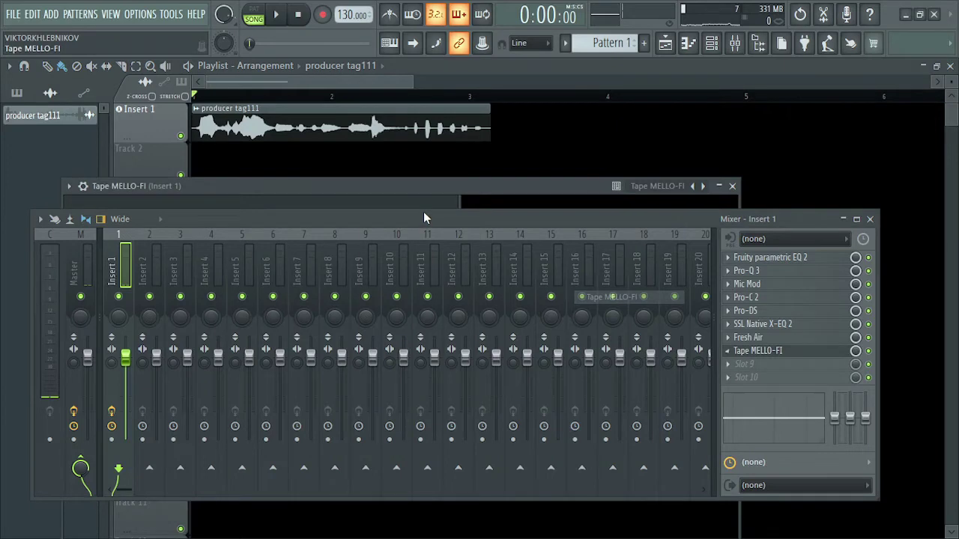
left_click_drag(454, 216, 460, 322)
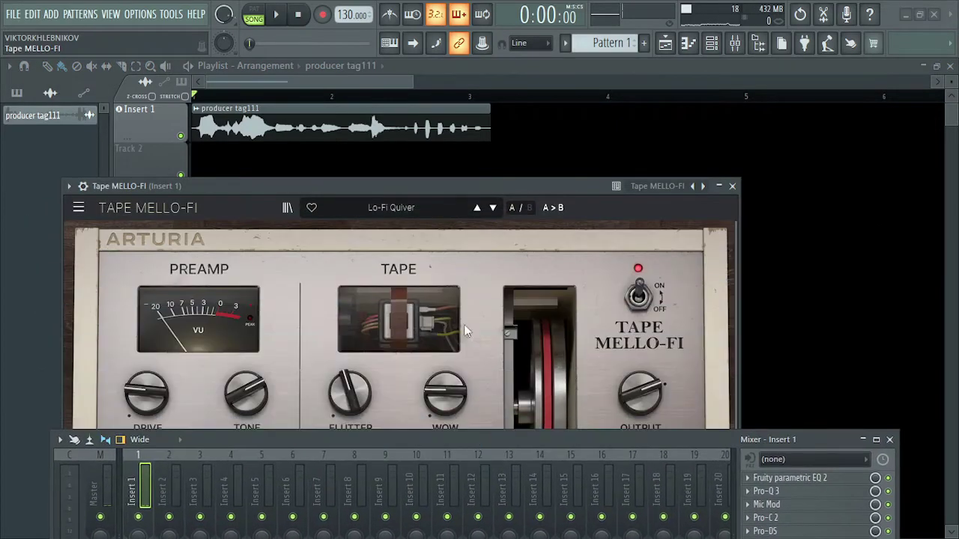
left_click_drag(471, 186, 534, 50)
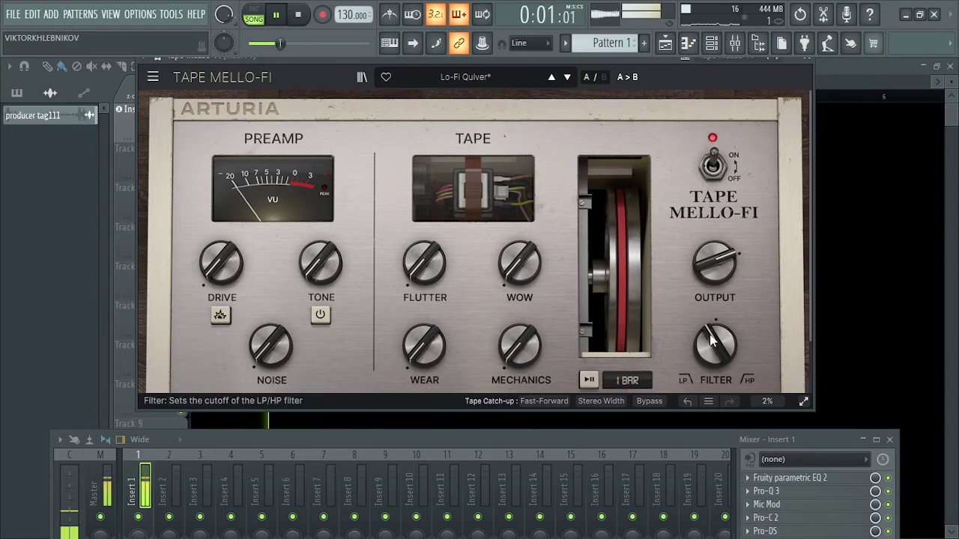
Step: Set Tape MELLO-FI's filter to 23% low-pass and fine-tune its drive while the clip plays
mouse_move(716, 345)
mouse_move(715, 345)
left_mouse_down()
mouse_move(716, 380)
mouse_move(715, 357)
left_mouse_up()
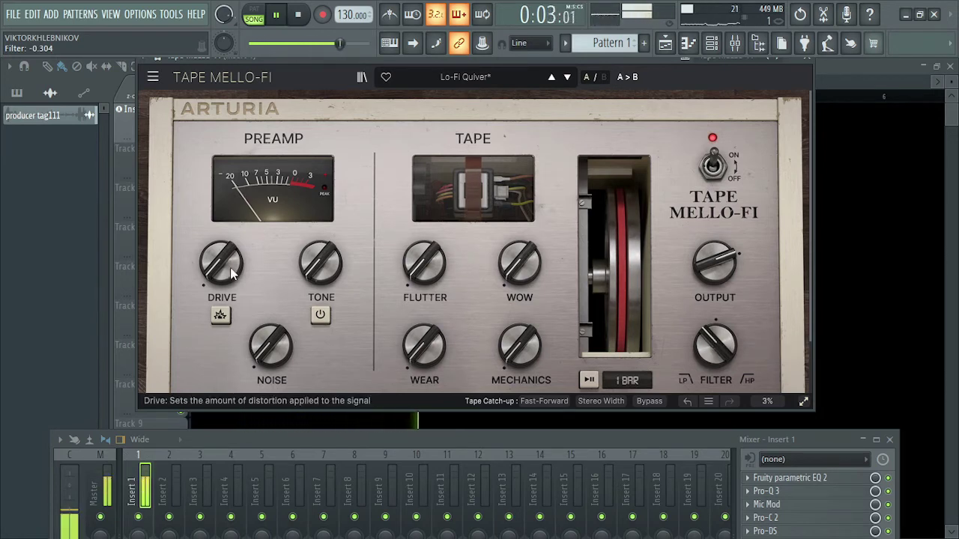
mouse_move(221, 262)
left_mouse_down()
mouse_move(222, 229)
mouse_move(222, 270)
left_mouse_up()
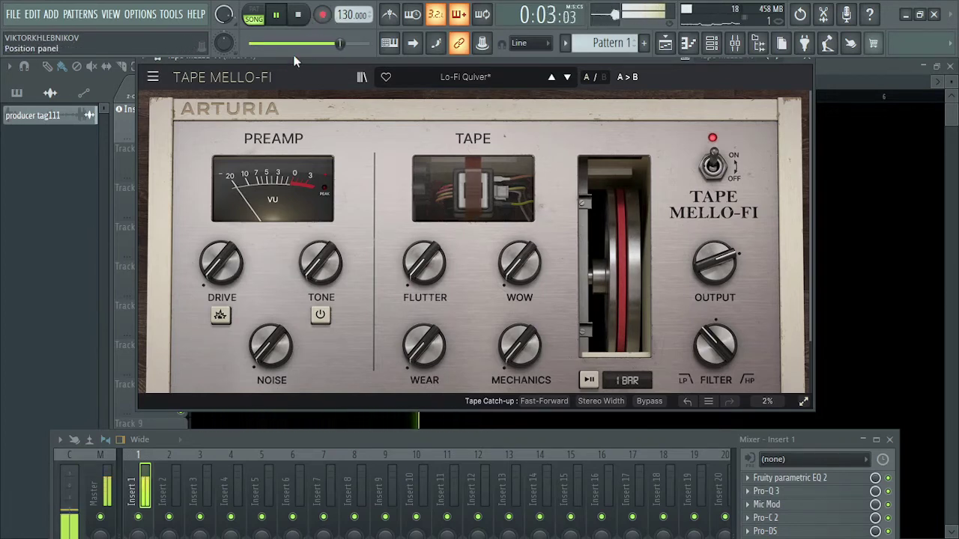
mouse_move(705, 351)
left_mouse_down()
mouse_move(705, 316)
mouse_move(705, 343)
left_mouse_up()
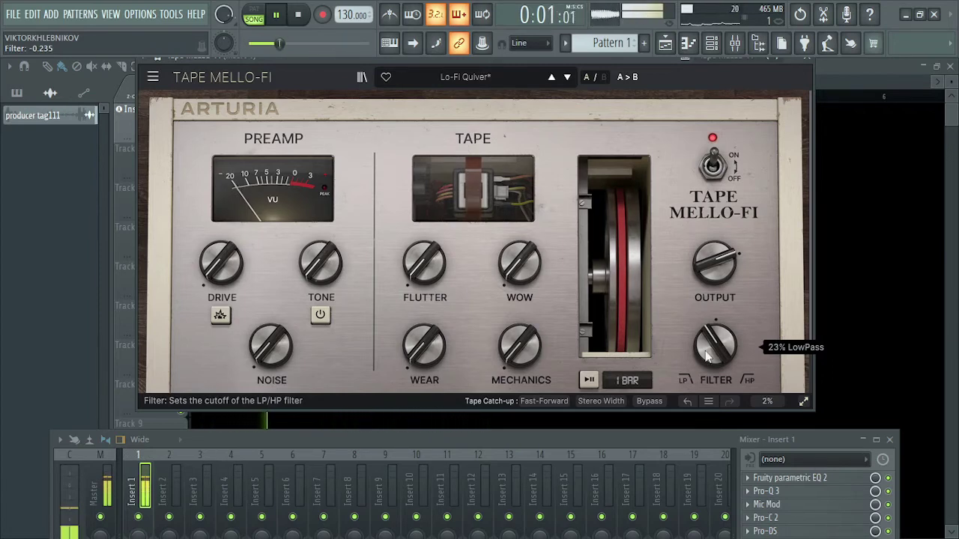
Step: Replay the clip from the start to check the tape effect, stop playback, and close Tape MELLO-FI
left_click(300, 15)
left_click(276, 15)
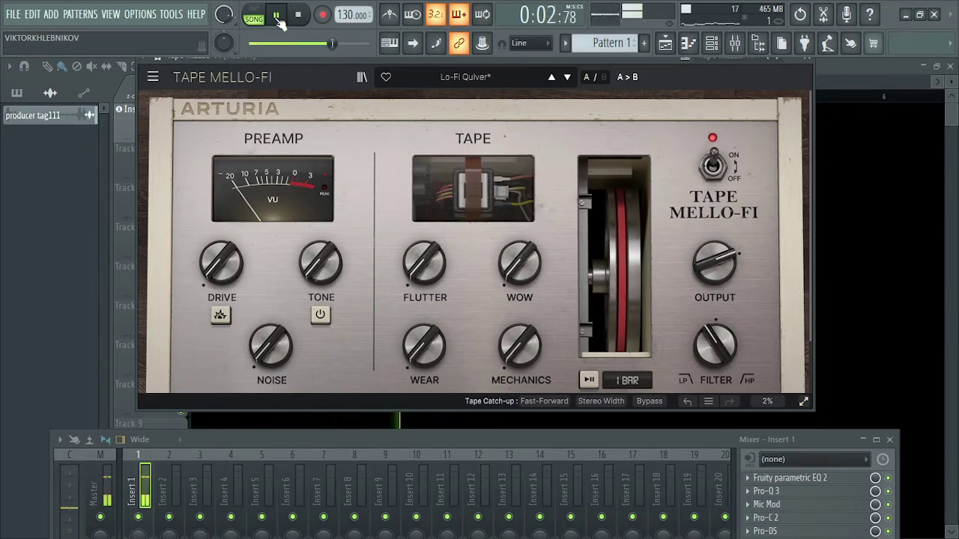
left_click(299, 15)
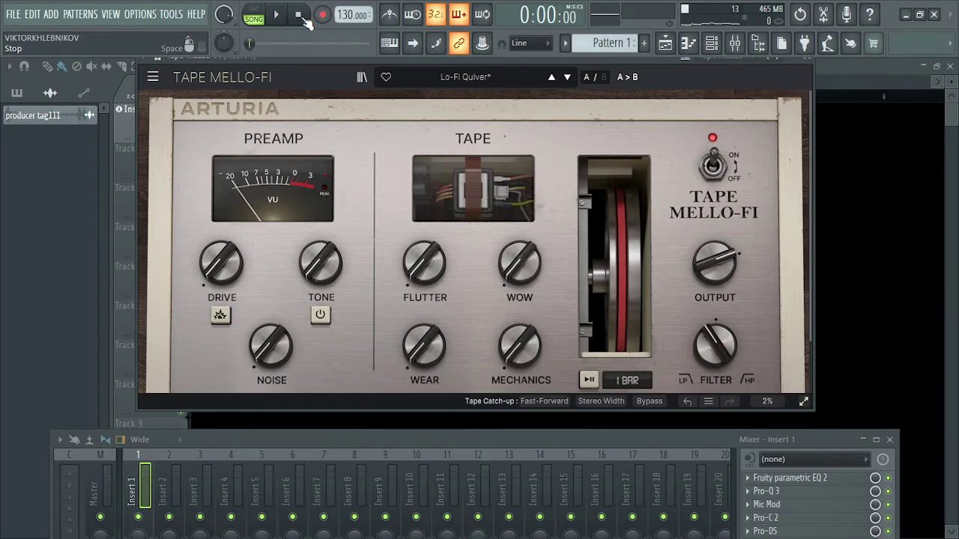
left_click(807, 58)
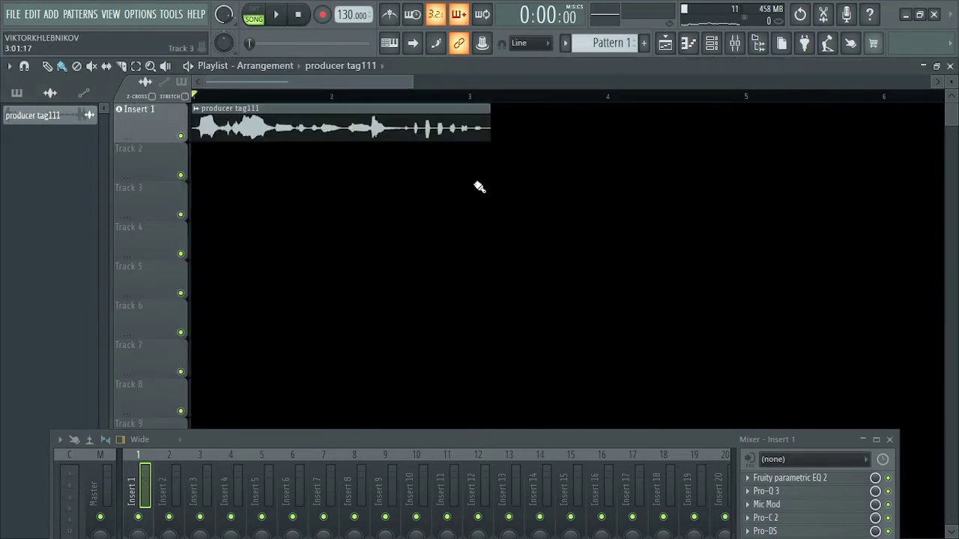
Step: Examine the waveform at the end of the producer tag clip and play its last passage from shortly after bar 2
left_click_drag(413, 80, 282, 103)
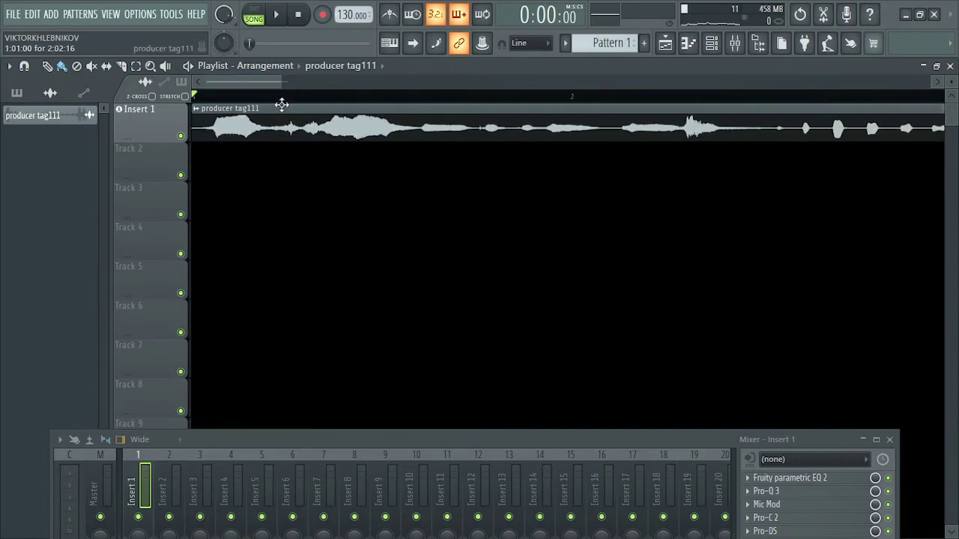
left_click_drag(232, 82, 274, 81)
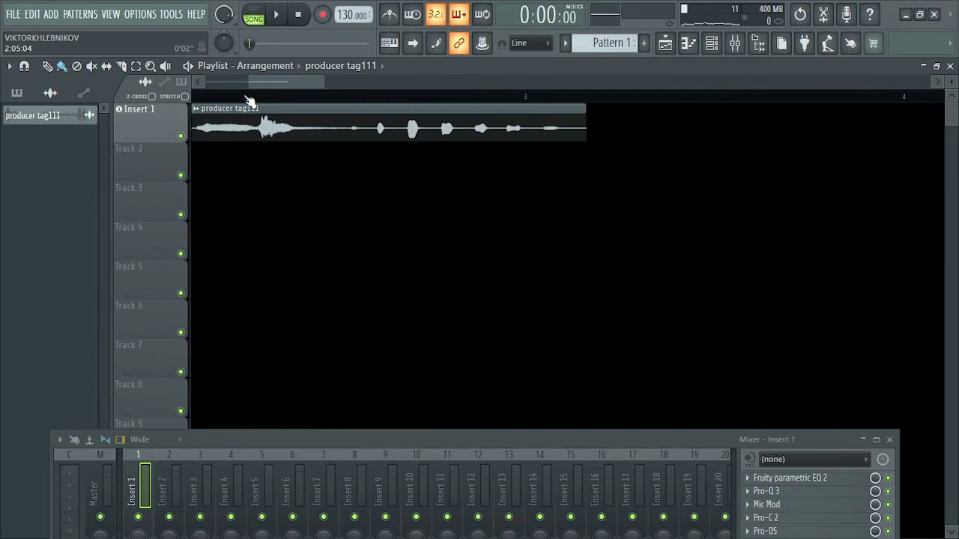
left_click(245, 97)
key("space")
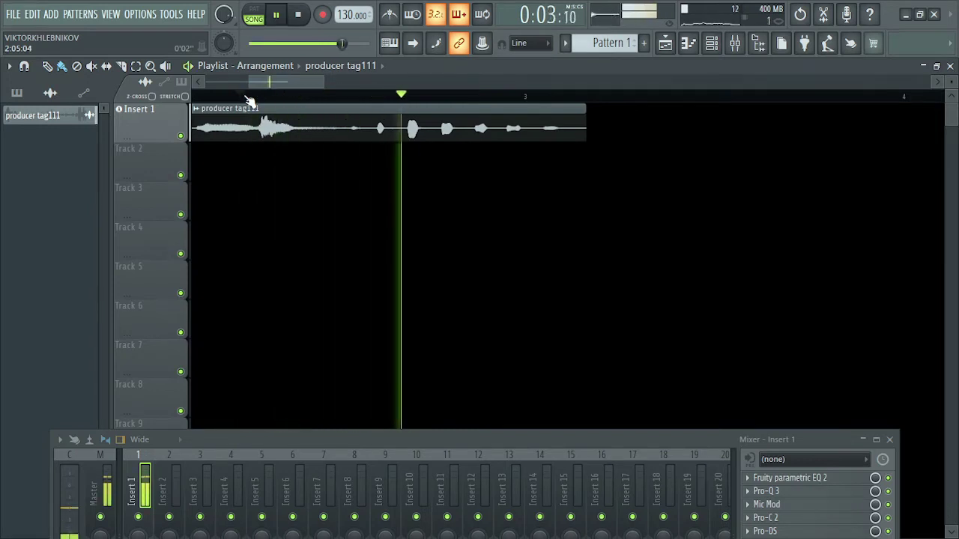
key("space")
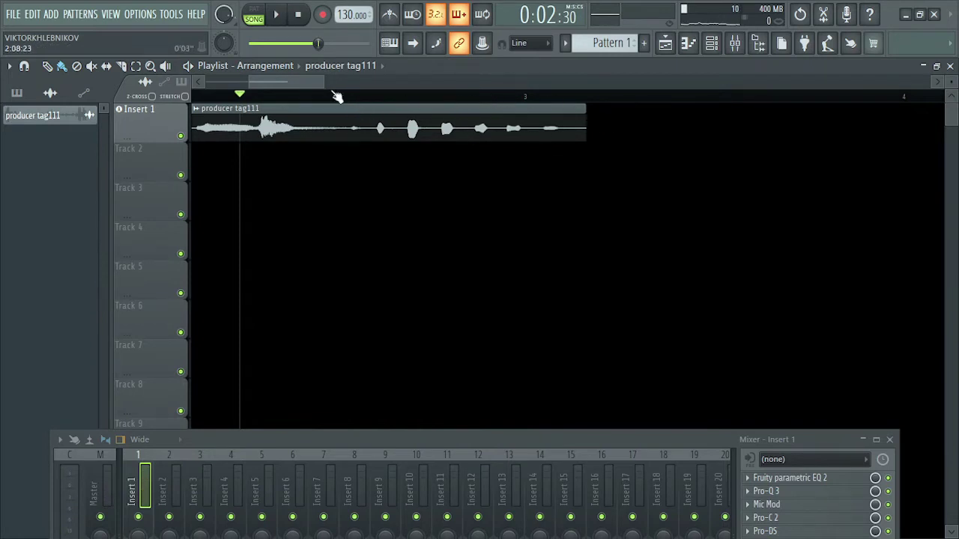
left_click_drag(321, 79, 251, 80)
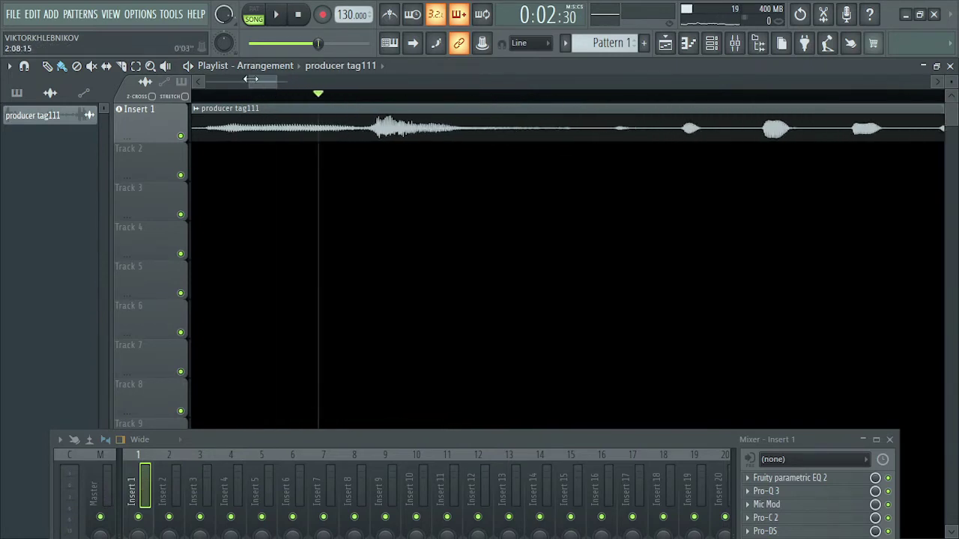
double_click(267, 81)
Step: Load Fruity Delay 3 into slot 9 of Insert 1 and apply its Ping pong preset
left_click_drag(353, 440, 357, 233)
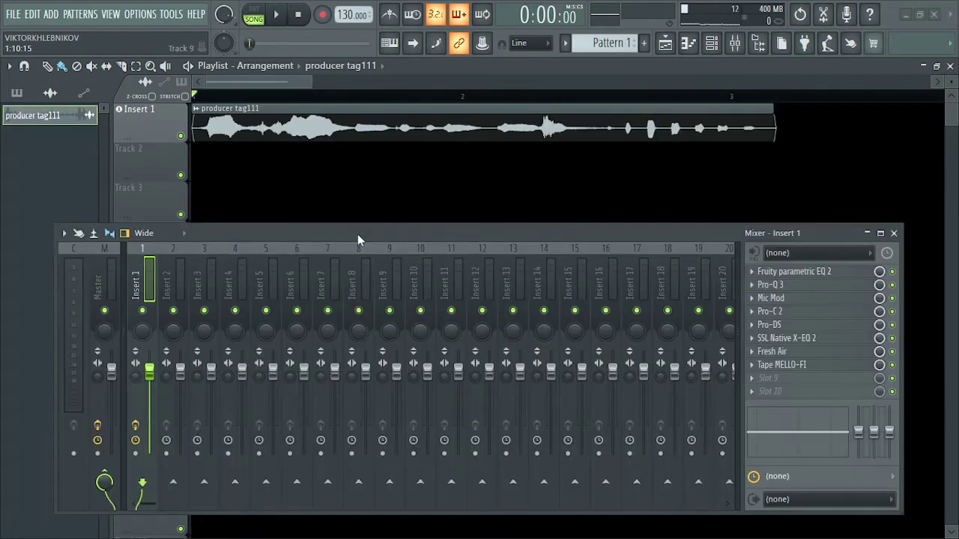
left_click(807, 378)
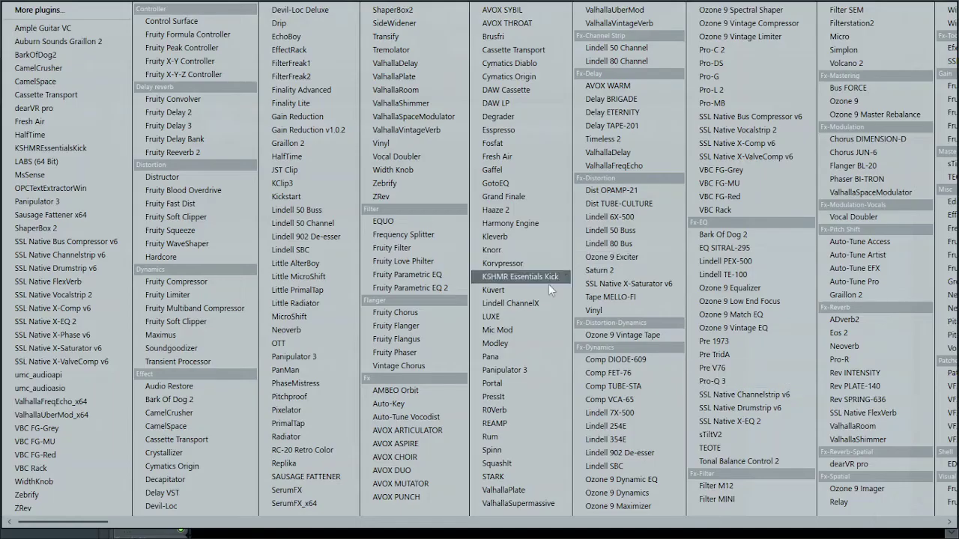
left_click(187, 128)
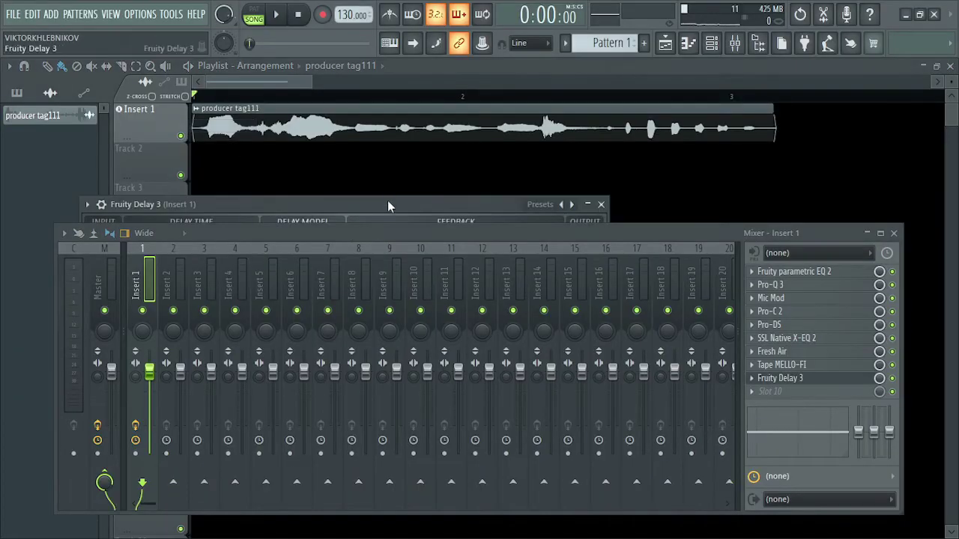
left_click_drag(388, 200, 394, 117)
left_click(579, 125)
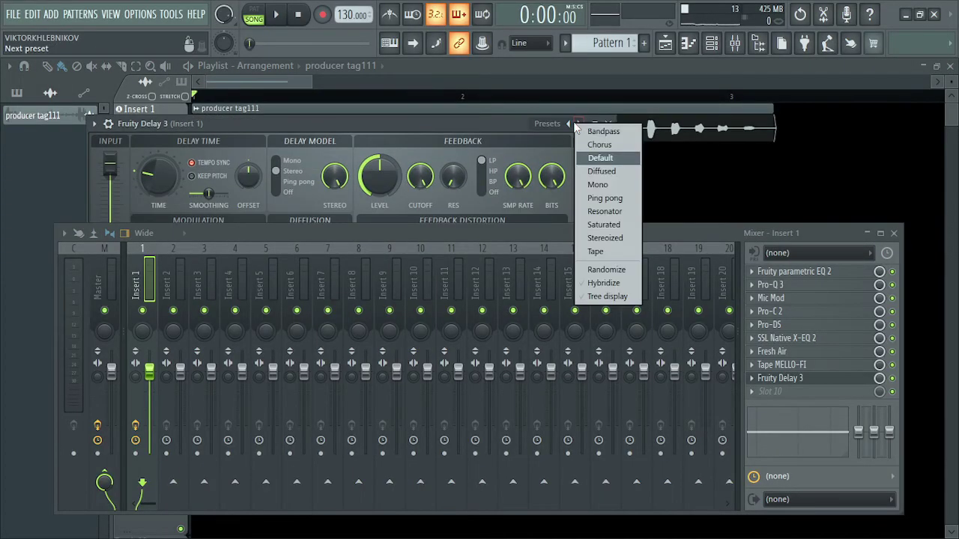
left_click(596, 199)
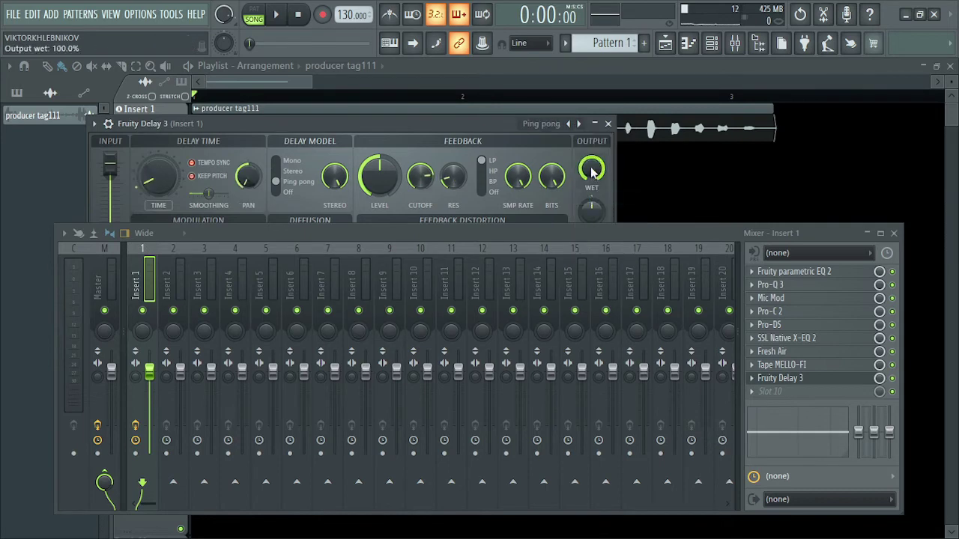
Step: Lower Fruity Delay 3's wet output to a small amount and lengthen its delay time while the clip plays
key("space")
left_click_drag(591, 172, 592, 218)
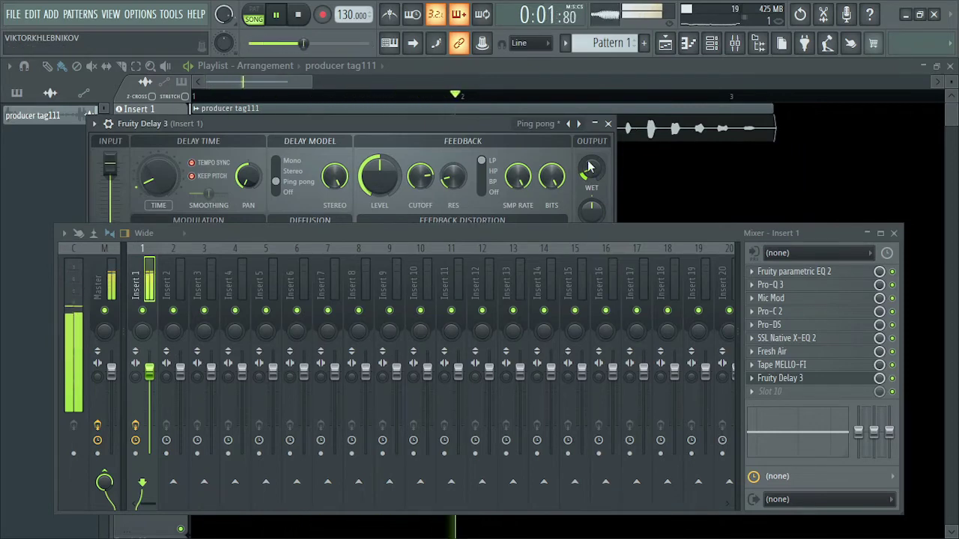
left_click_drag(154, 193, 153, 146)
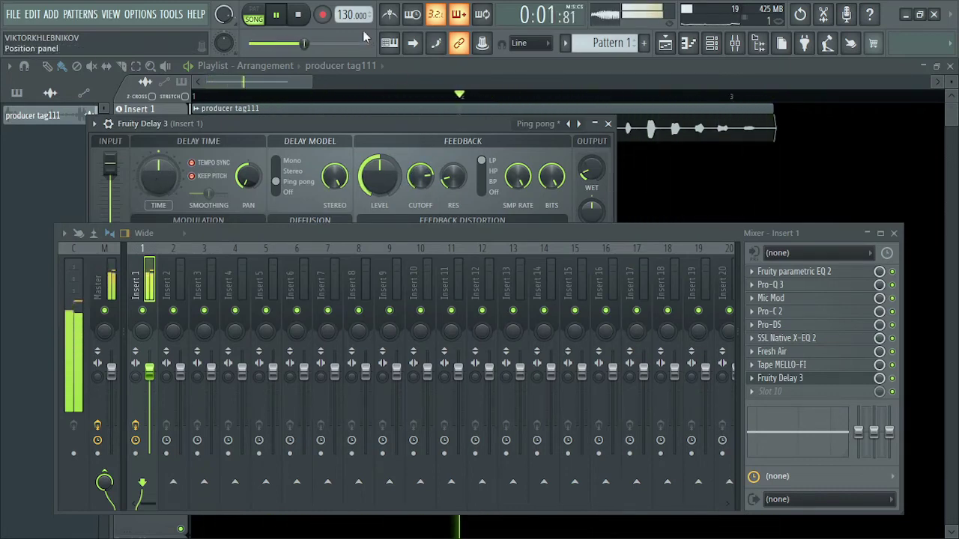
Step: Lower the project tempo to 100 BPM, stop playback, and move the mixer clear of Fruity Delay 3's controls
left_click_drag(352, 15, 352, 44)
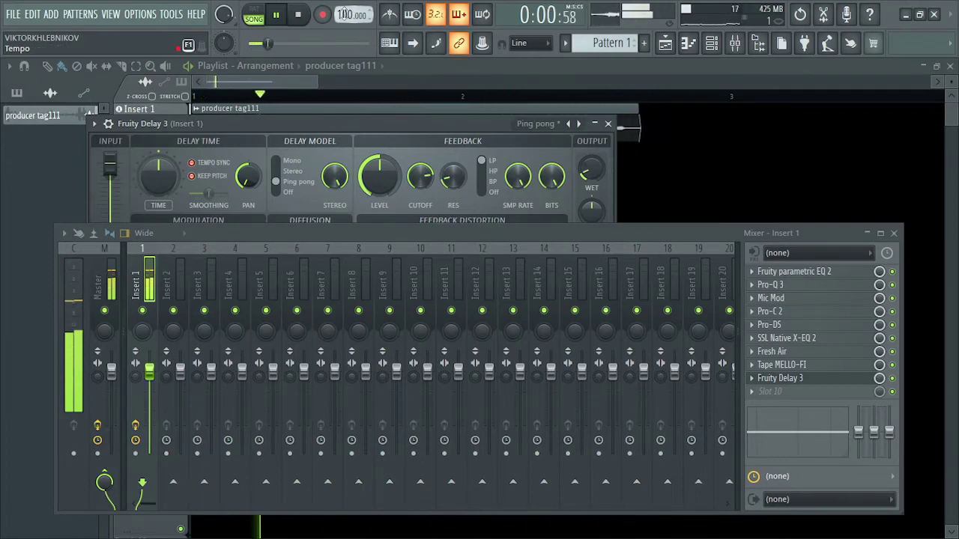
key("space")
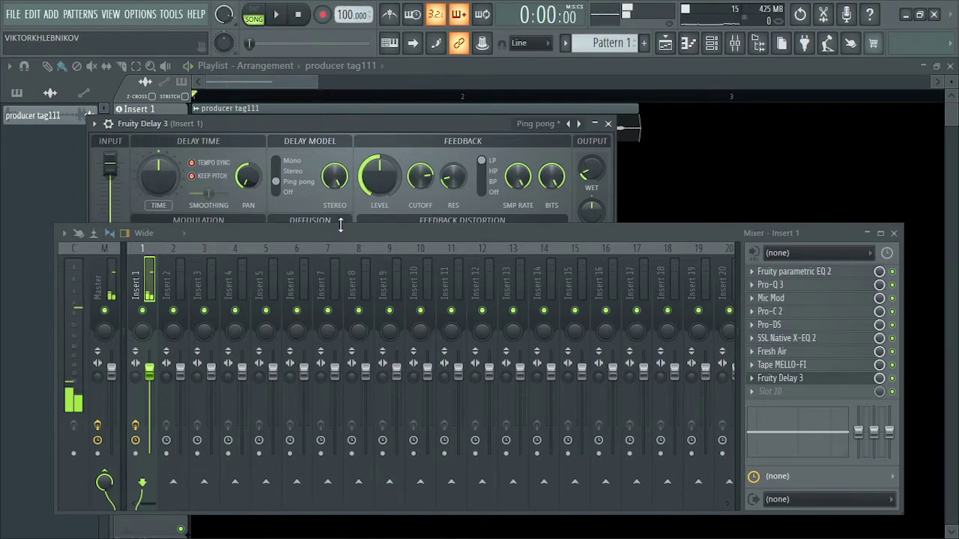
left_click_drag(340, 235, 369, 342)
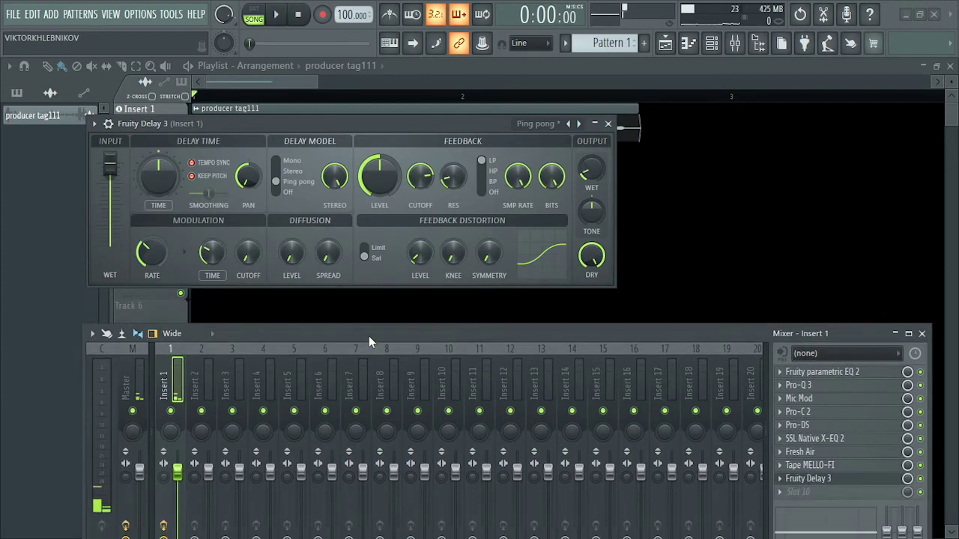
Step: Lower Fruity Delay 3's feedback cutoff to about its midpoint and play the clip to check the echoes
left_click_drag(379, 179, 382, 207)
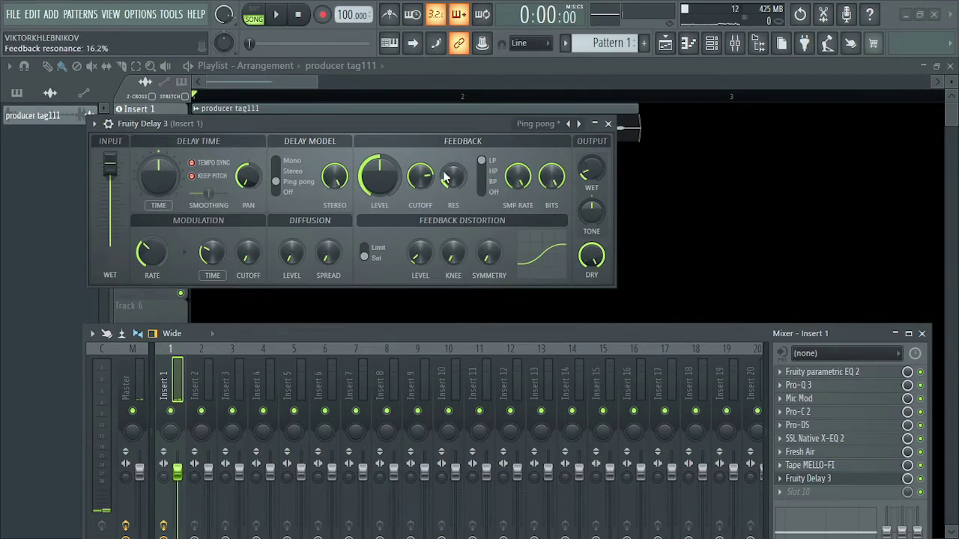
left_click_drag(417, 176, 417, 187)
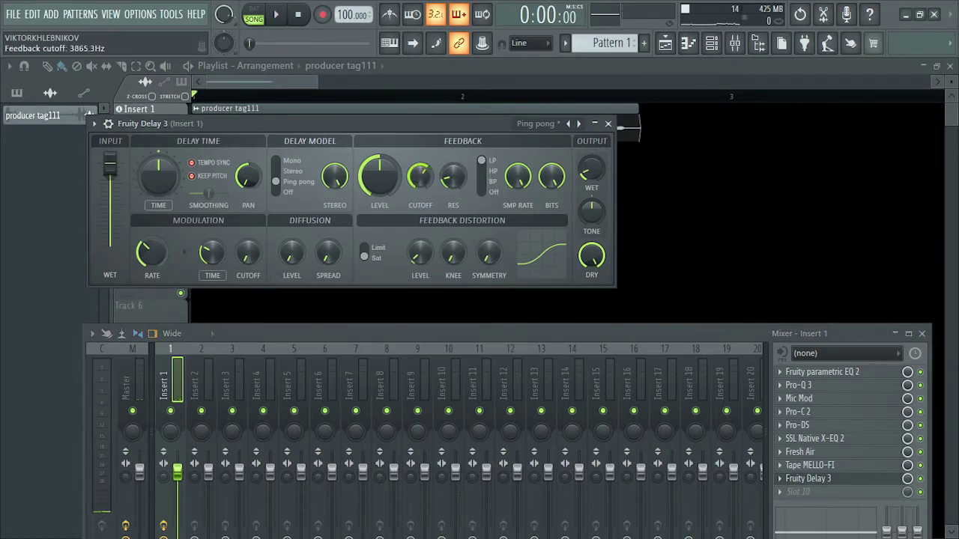
key("space")
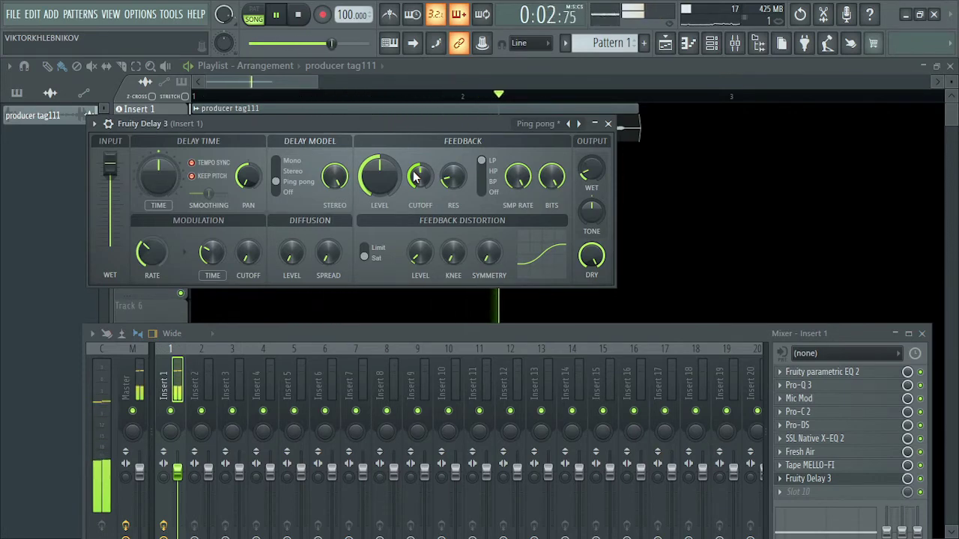
key("space")
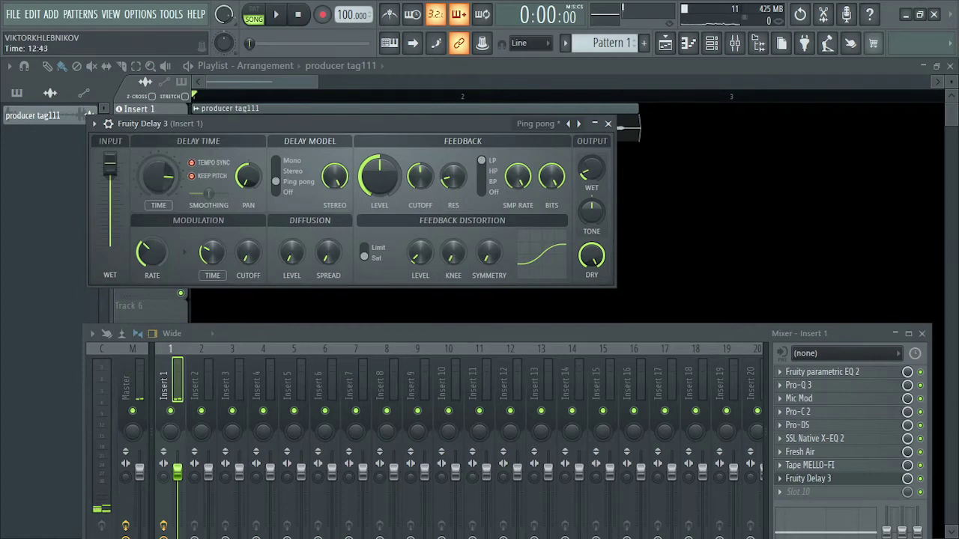
Step: Play the clip with a longer Fruity Delay 3 delay time and try tempo sync off before restoring it
key("space")
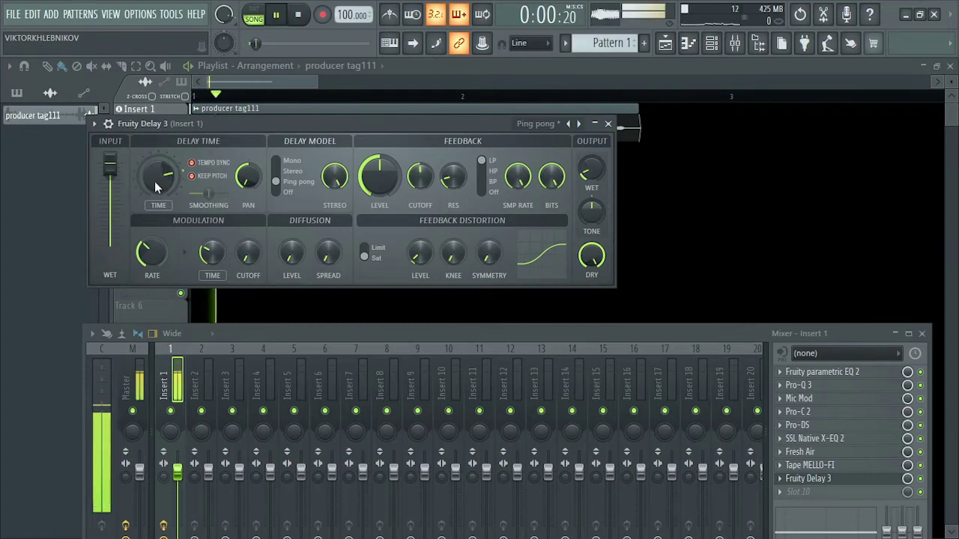
left_click(193, 164)
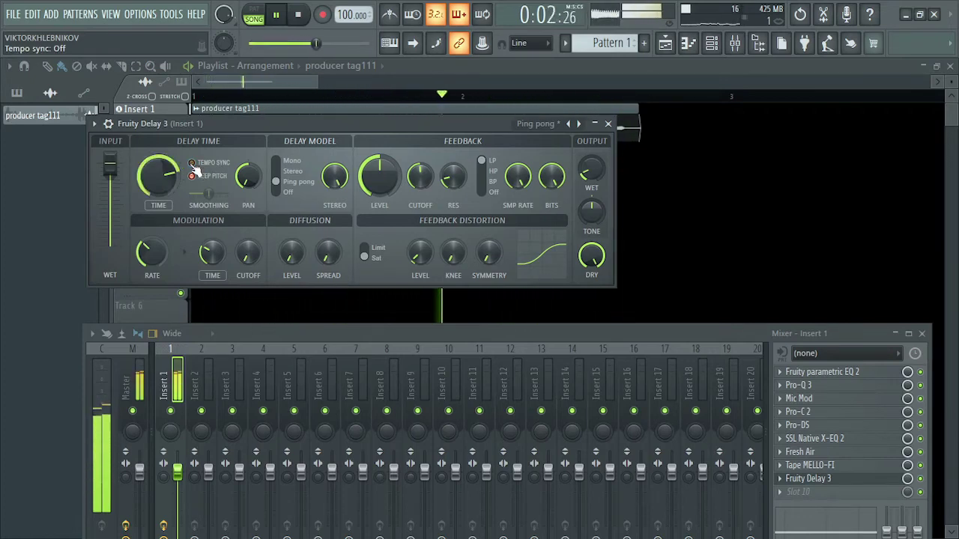
left_click(192, 164)
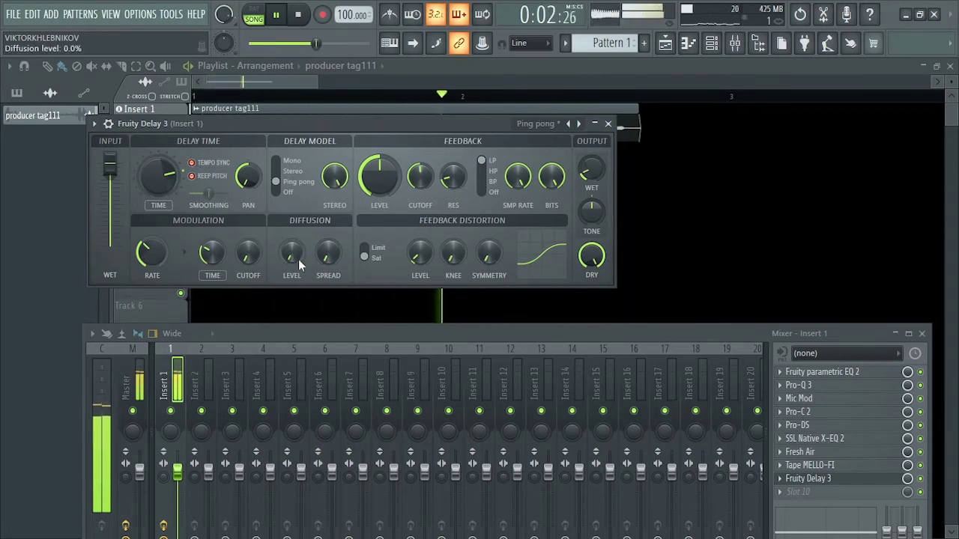
key("space")
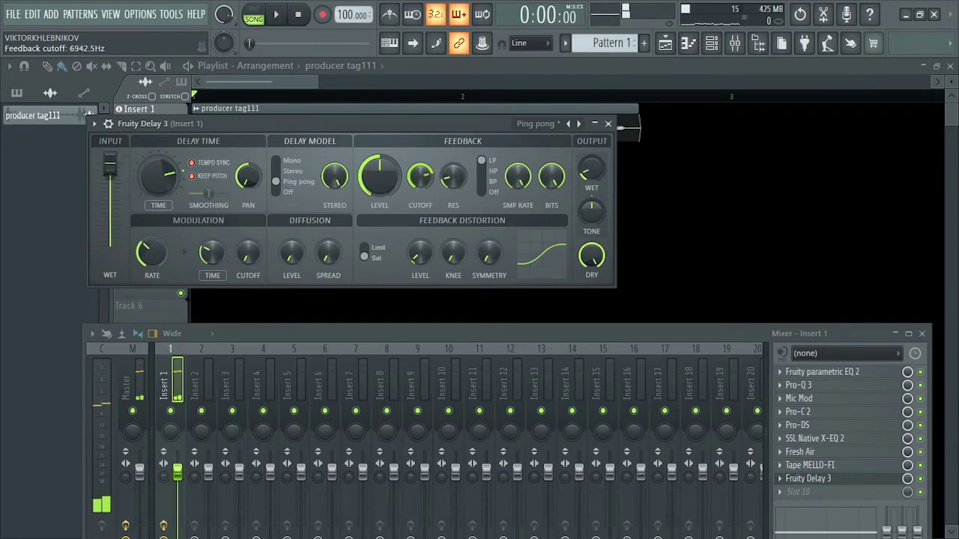
Step: Open Fruity Delay 3's feedback cutoff fully, reduce its wet output further while replaying the clip, and close the plugin
key("space")
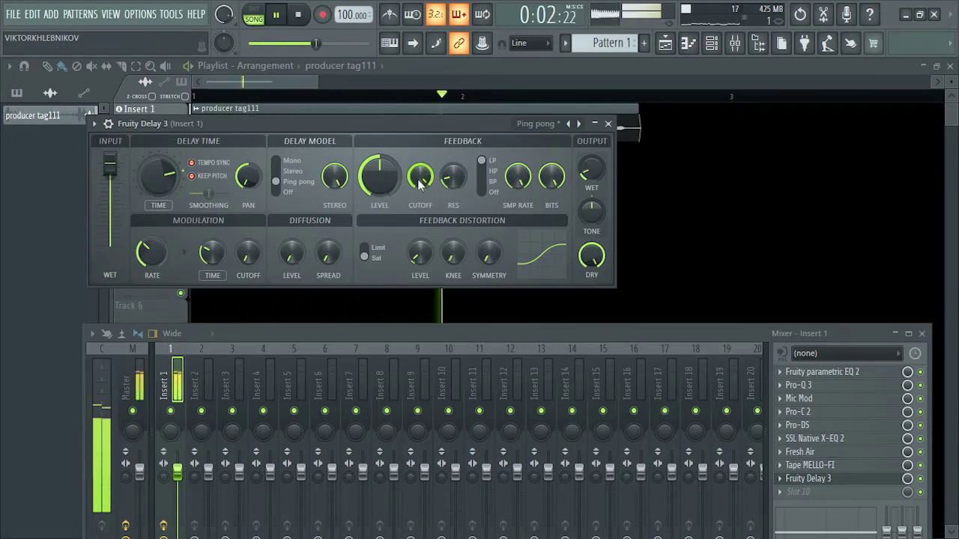
key("space")
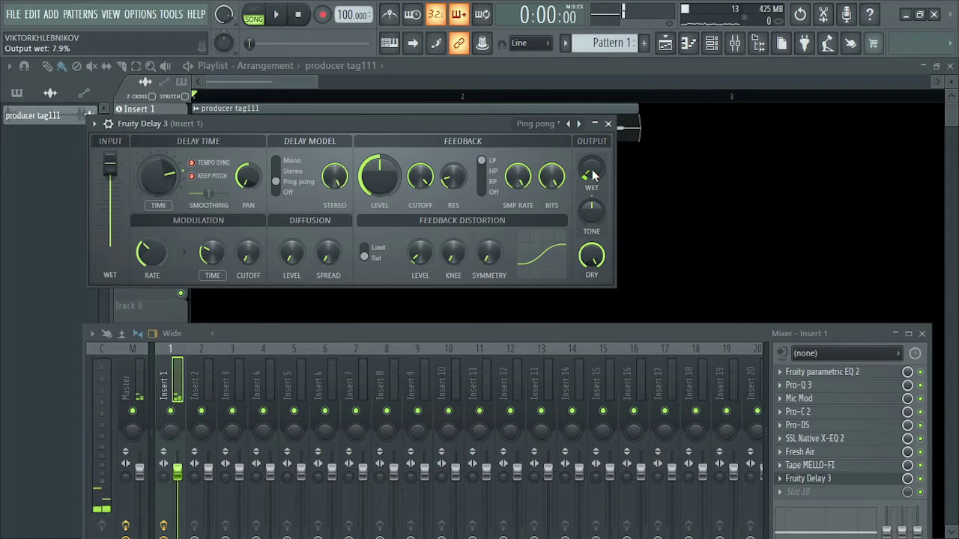
key("space")
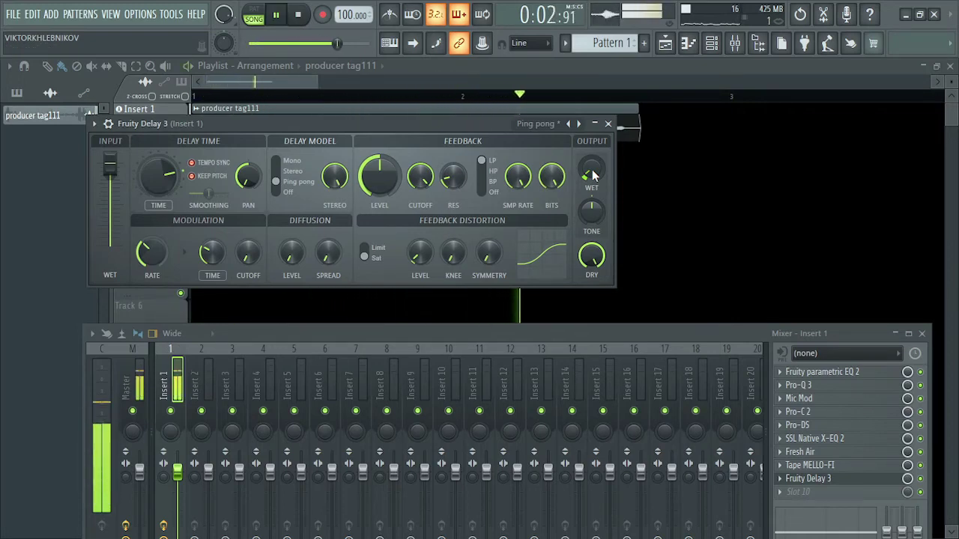
key("space")
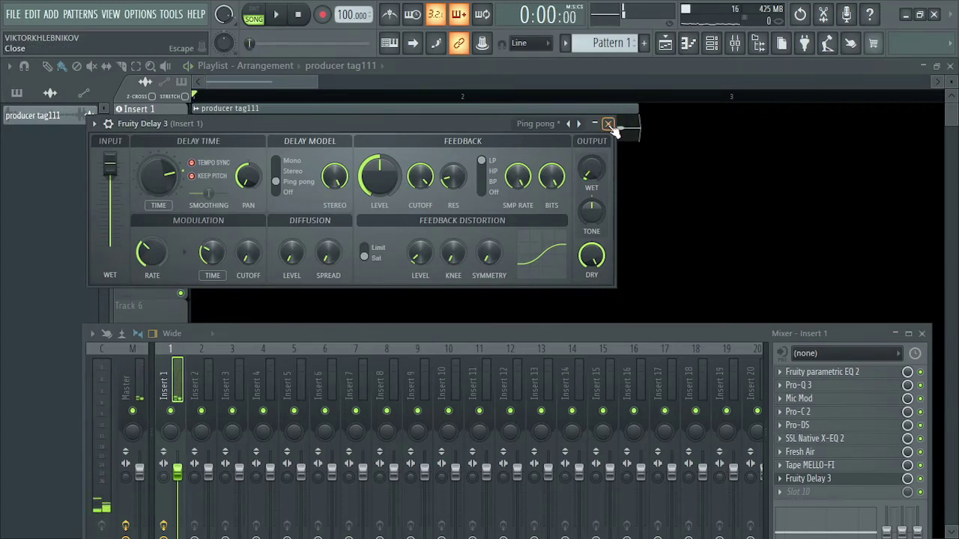
left_click(607, 124)
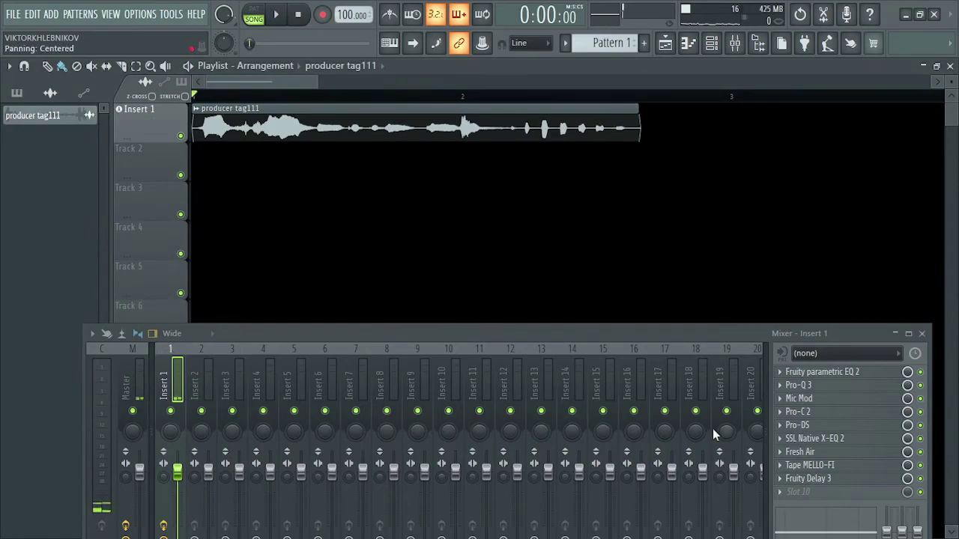
Step: Load ValhallaVintageVerb into slot 10 of Insert 1 and move its window above the mixer
left_click(803, 493)
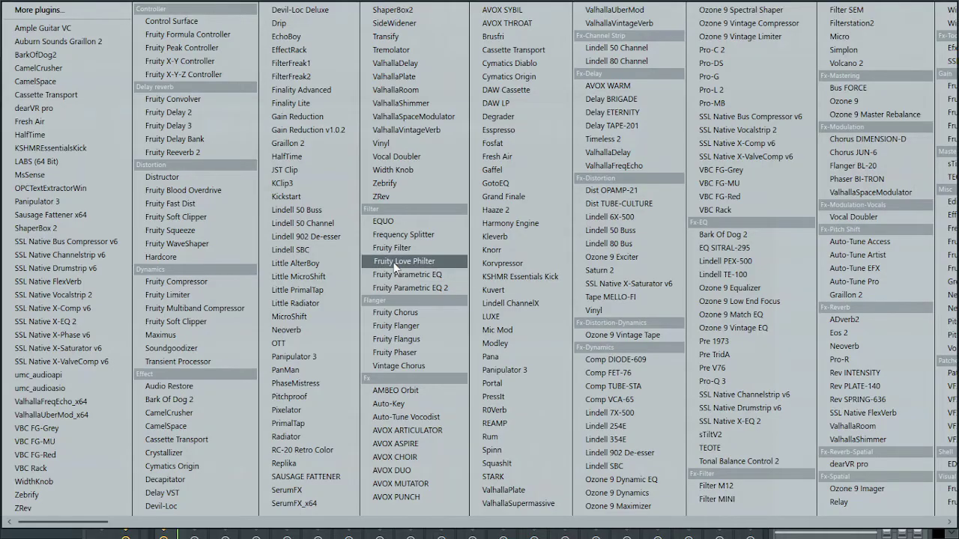
left_click(450, 129)
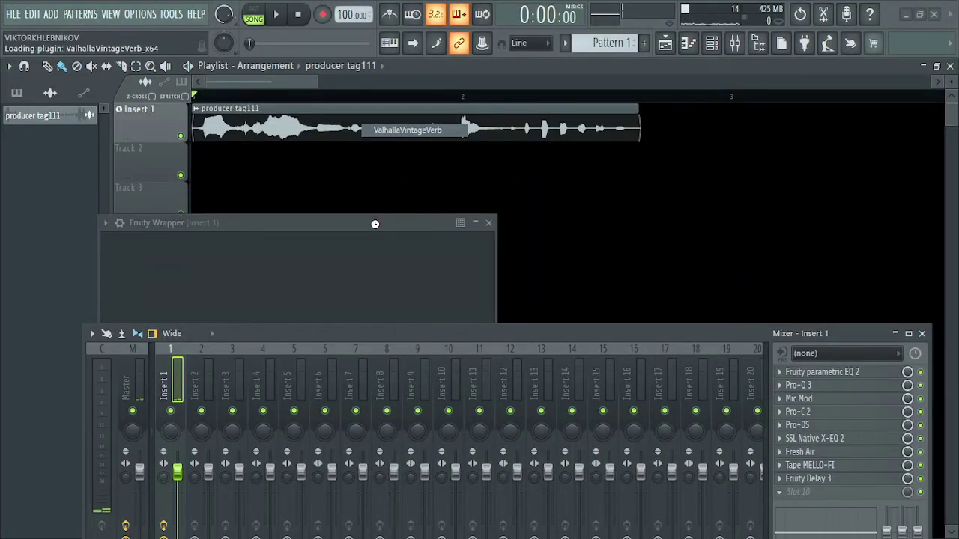
left_click_drag(374, 223, 451, 54)
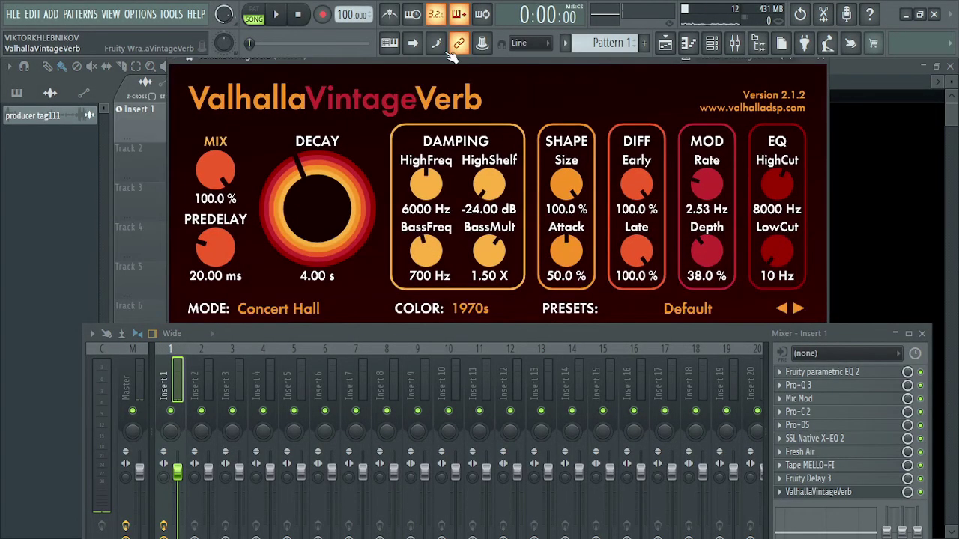
Step: Play the clip while reducing ValhallaVintageVerb's mix, stop playback, and set the mix to 3.2 %
key("space")
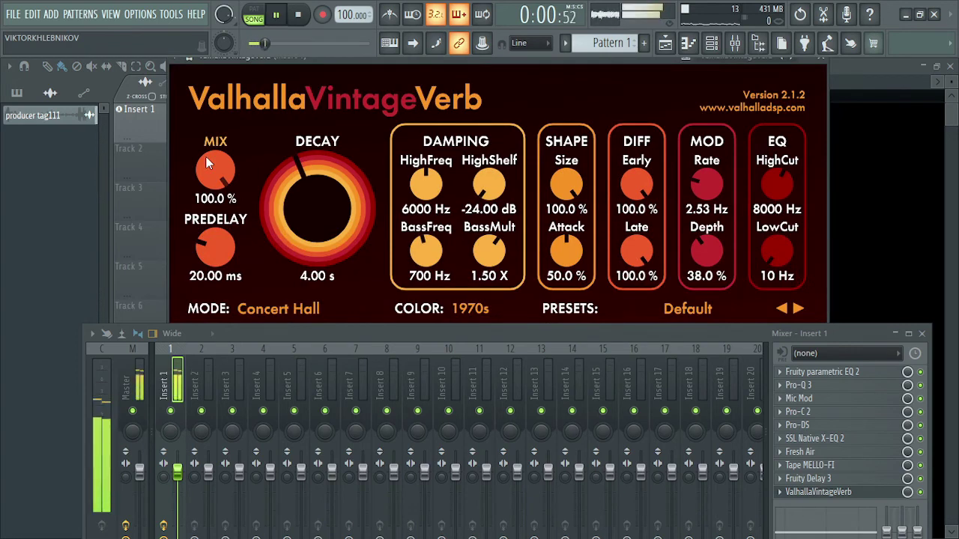
left_click_drag(210, 192, 218, 340)
key("space")
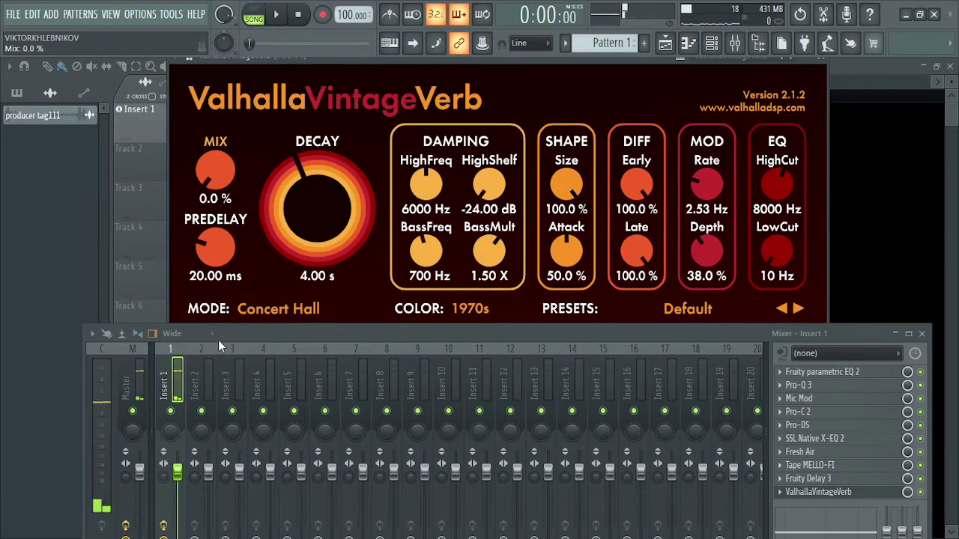
scroll(207, 170, "up", 3)
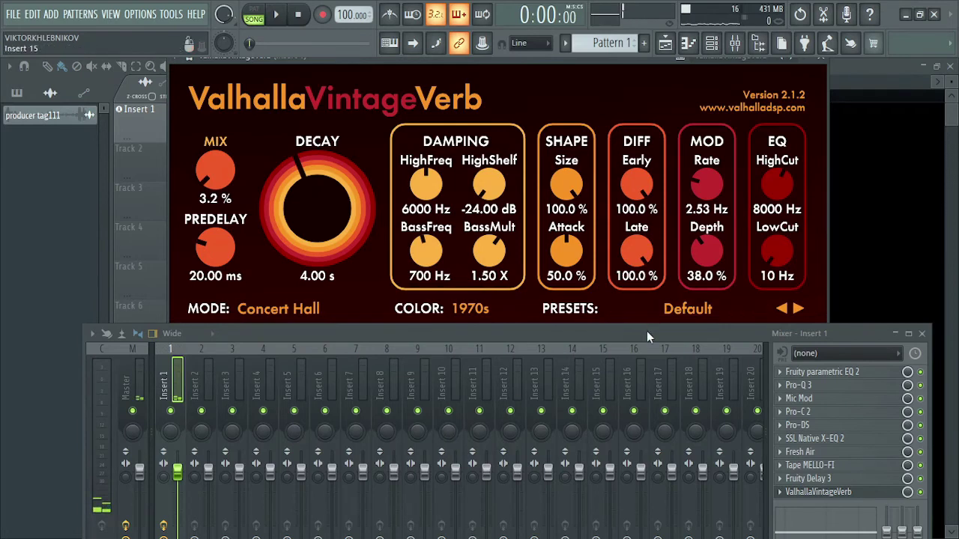
Step: Replace Fruity Delay 3 in slot 9 of Insert 1 with Fruity Delay 2
left_click_drag(646, 331, 630, 183)
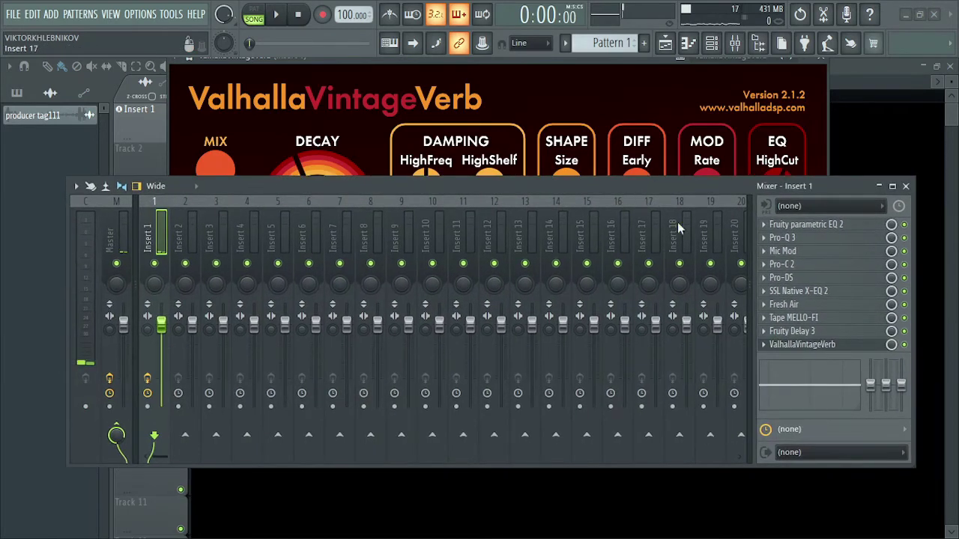
left_click(866, 331)
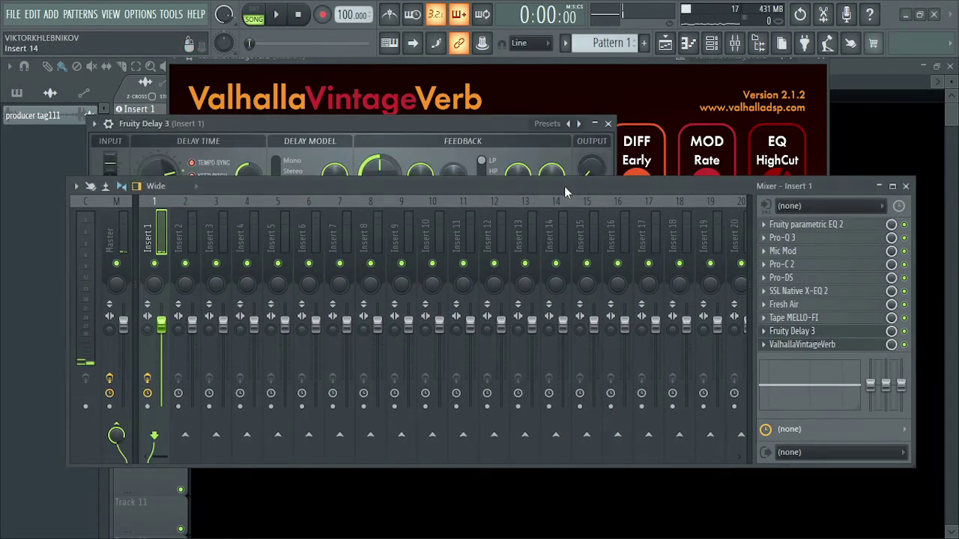
left_click_drag(564, 184, 594, 308)
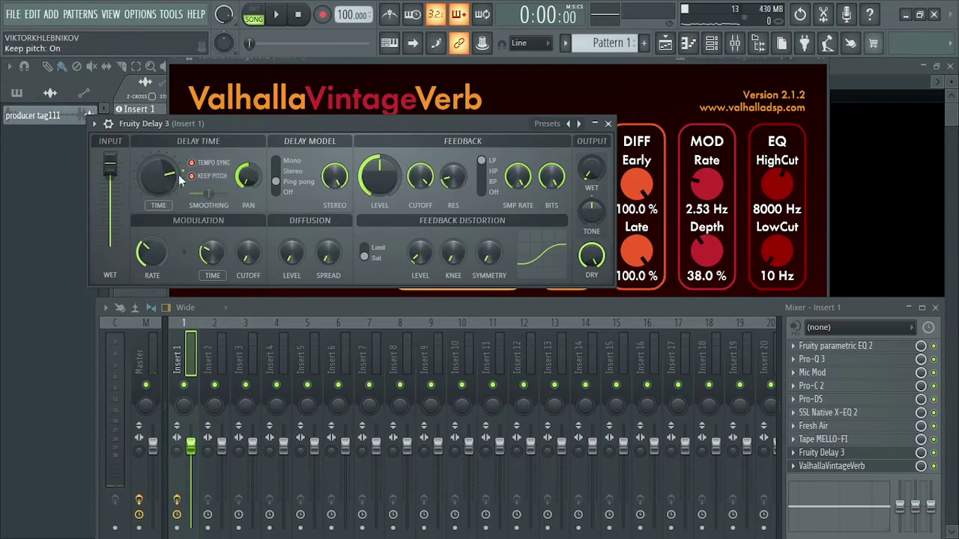
left_click(793, 458)
mouse_move(824, 205)
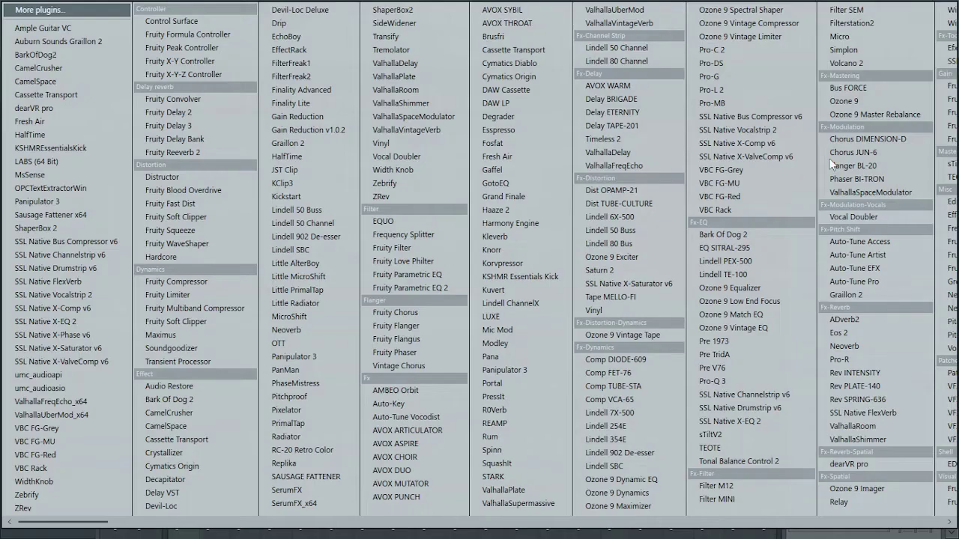
left_click(235, 112)
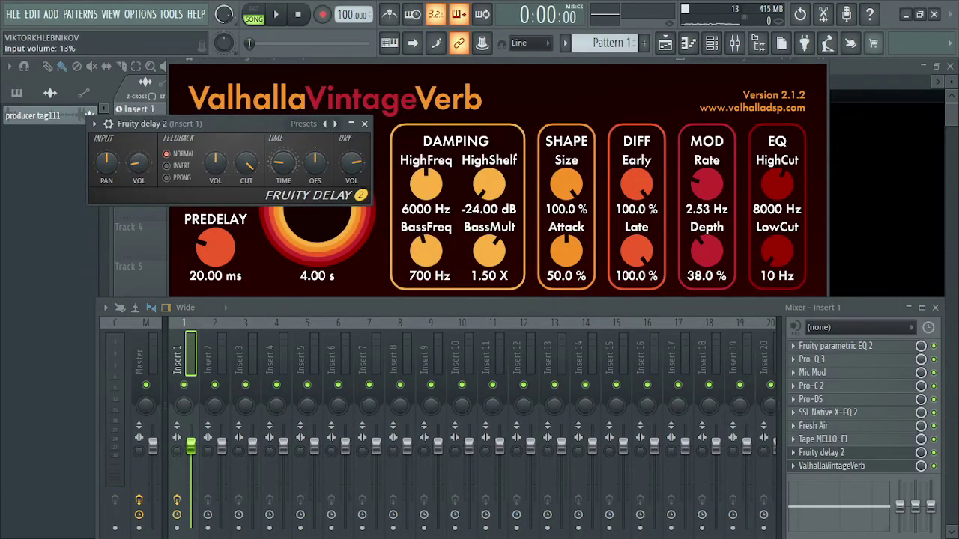
Step: Lower Fruity Delay 2's input volume to a small amount, replay the clip to check it, and close the plugin
key("space")
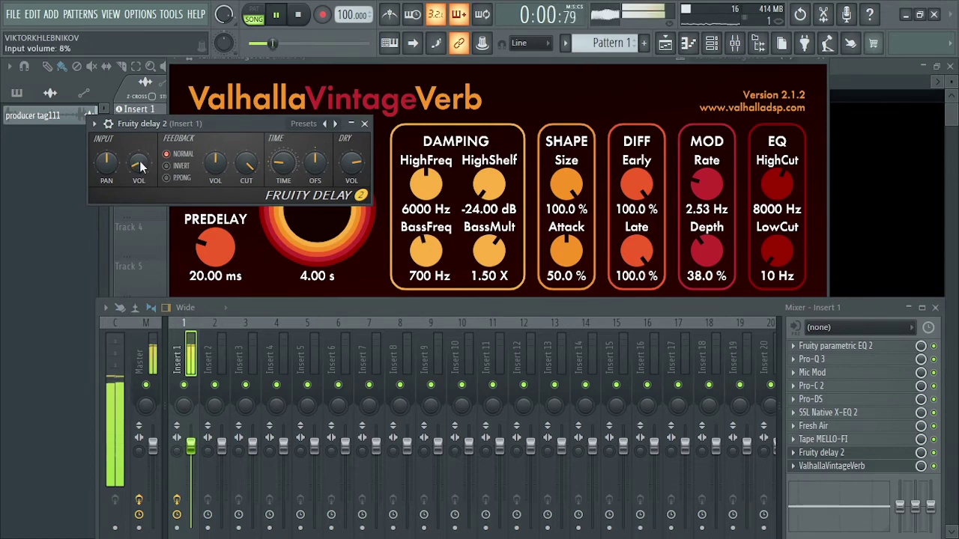
key("space")
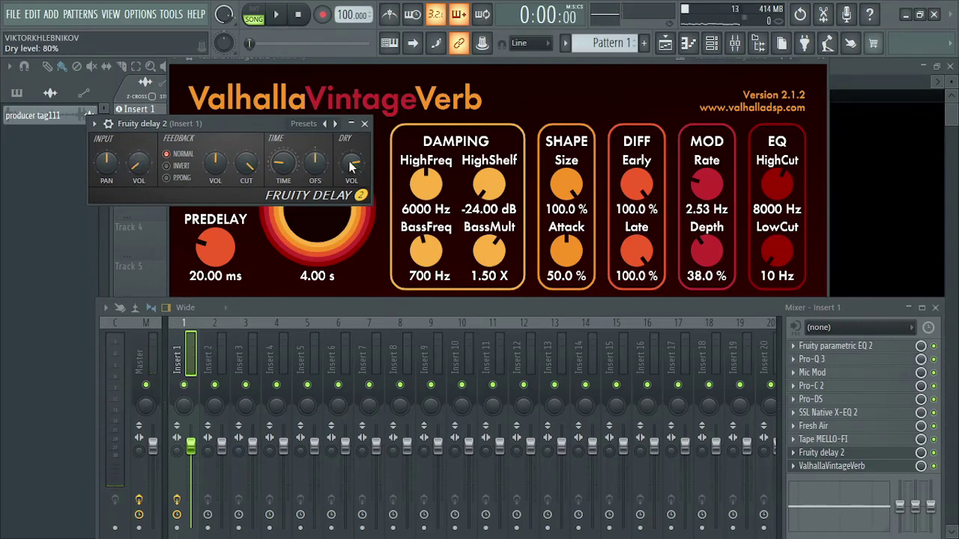
key("space")
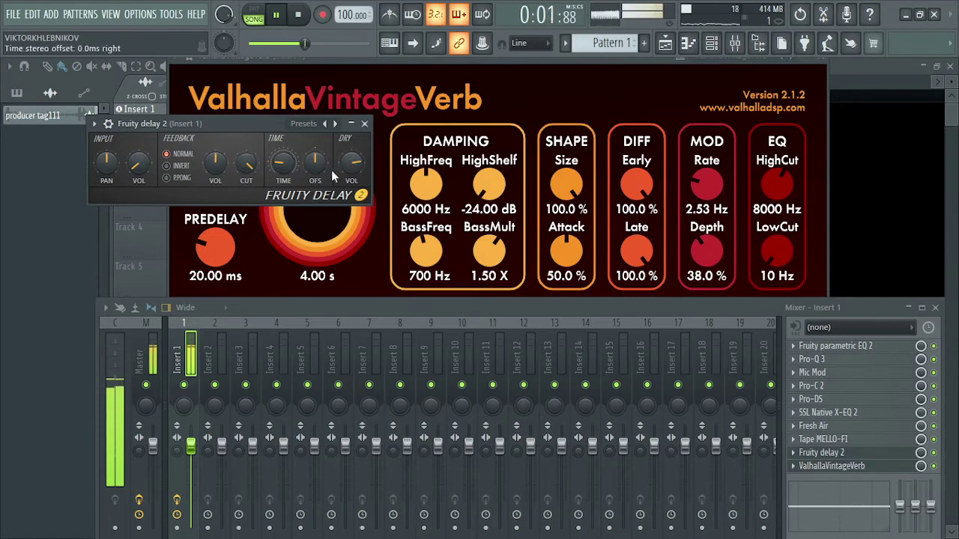
left_click(364, 123)
key("space")
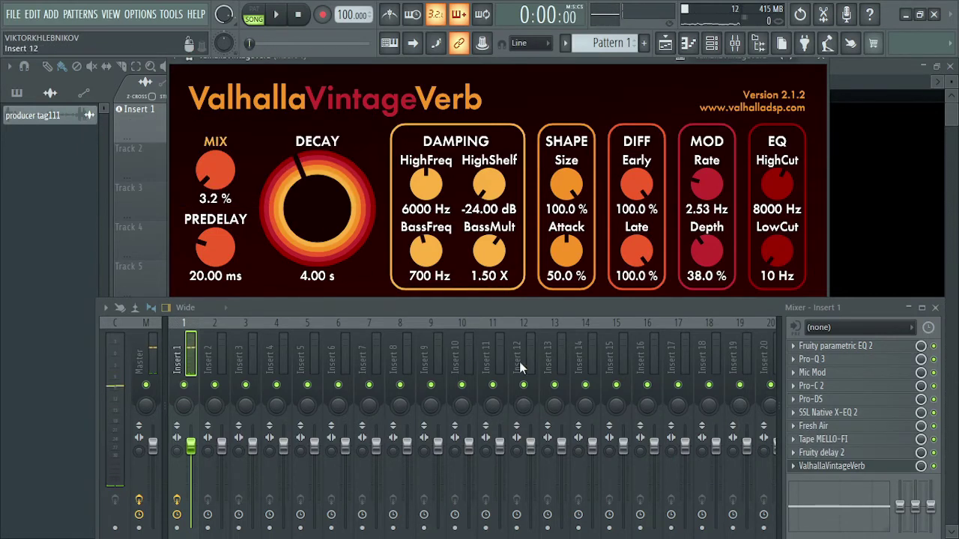
Step: Play the clip with the reverb, set ValhallaVintageVerb's mix to 0.0 %, and replay the clip to compare
left_click_drag(579, 303, 568, 274)
key("space")
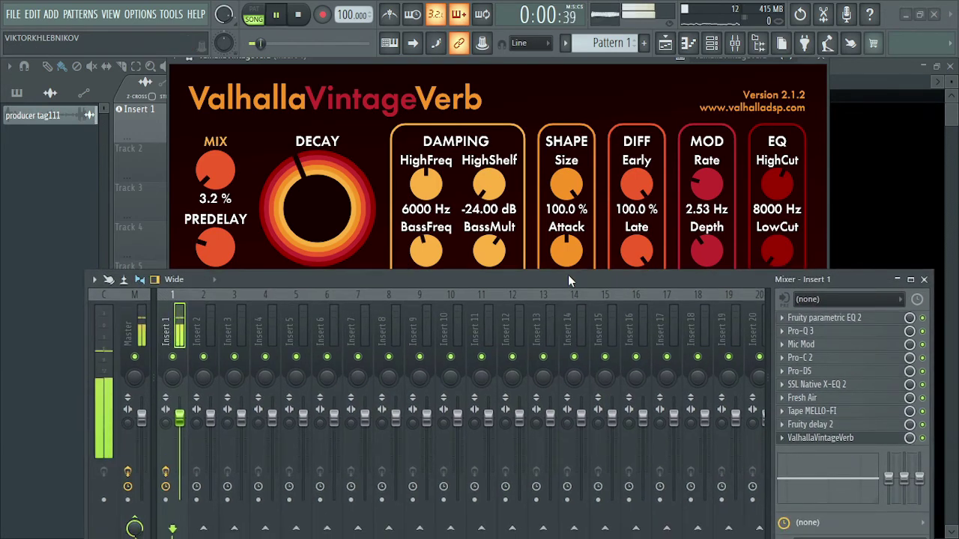
key("space")
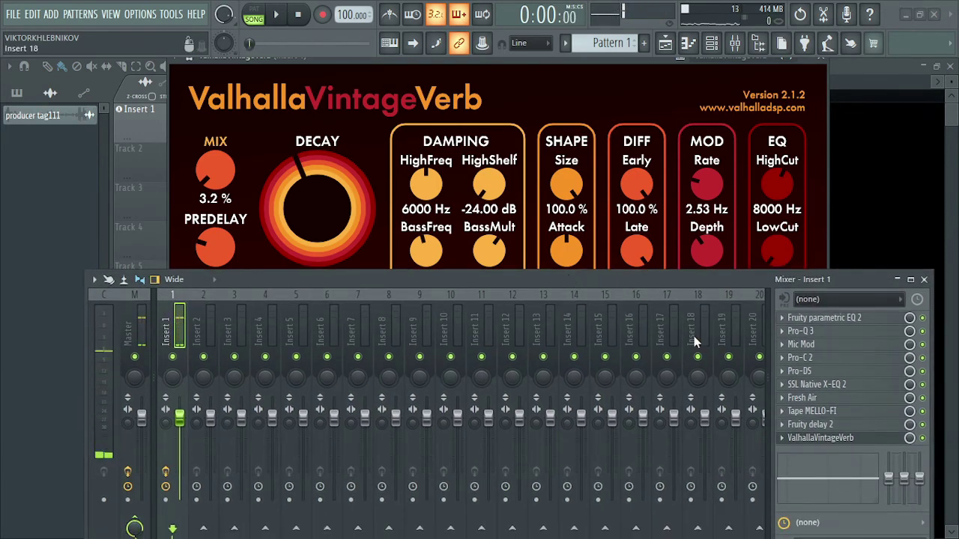
left_click_drag(215, 171, 222, 194)
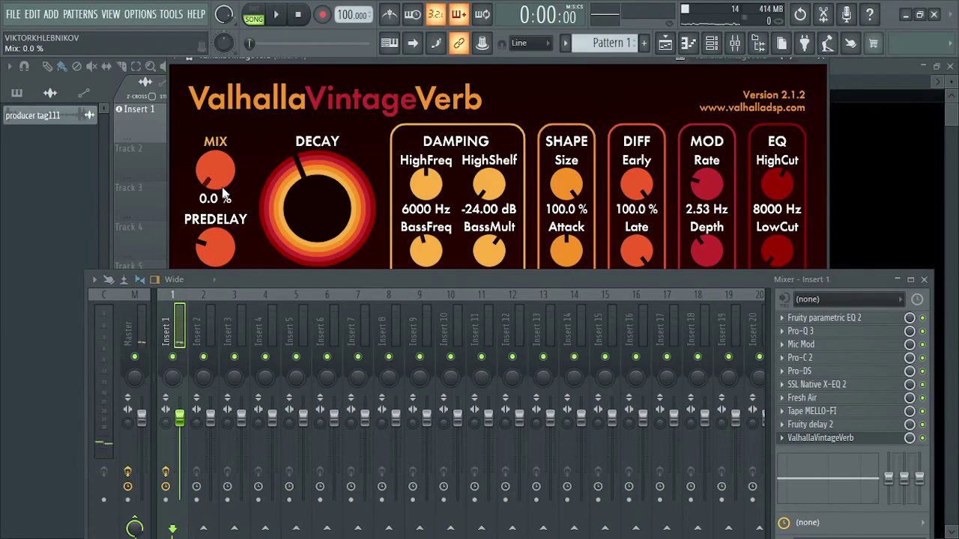
key("space")
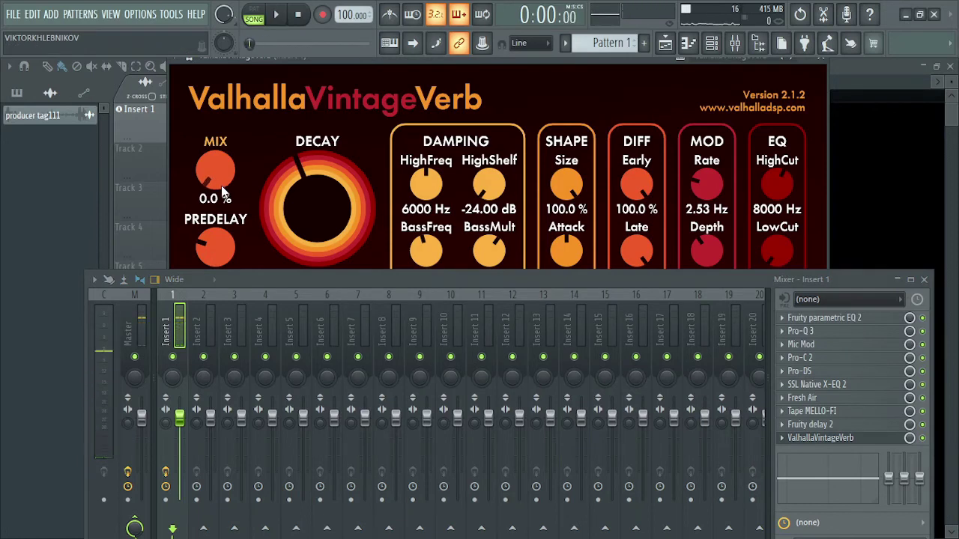
Step: Set ValhallaVintageVerb's mix to 0.8 % while the clip plays, and adjust its EQ to a 10090 Hz high cut and 950 Hz low cut
key("space")
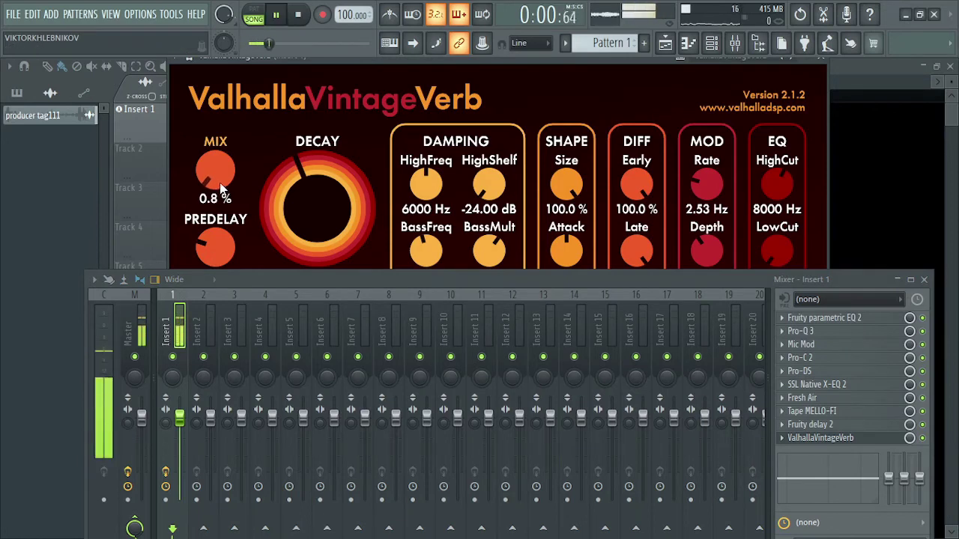
key("space")
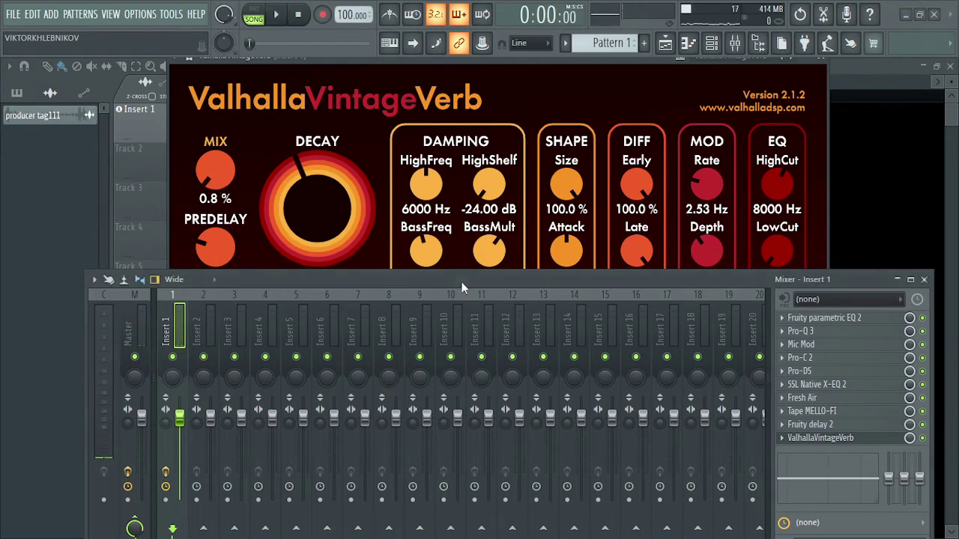
left_click_drag(463, 287, 466, 358)
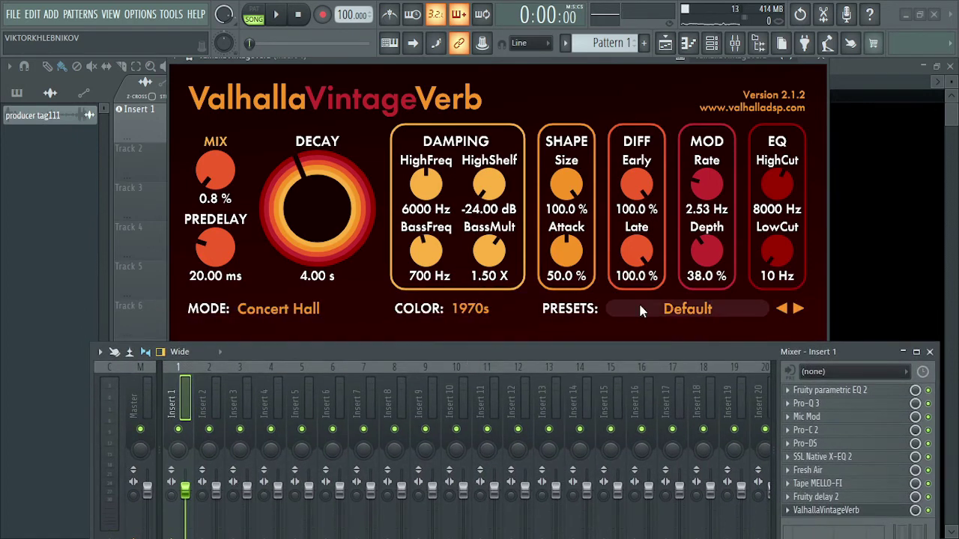
left_click_drag(769, 258, 777, 172)
Step: Replay the clip, set the reverb's mix to 2.8 % and low cut to 1020 Hz, and close ValhallaVintageVerb
key("space")
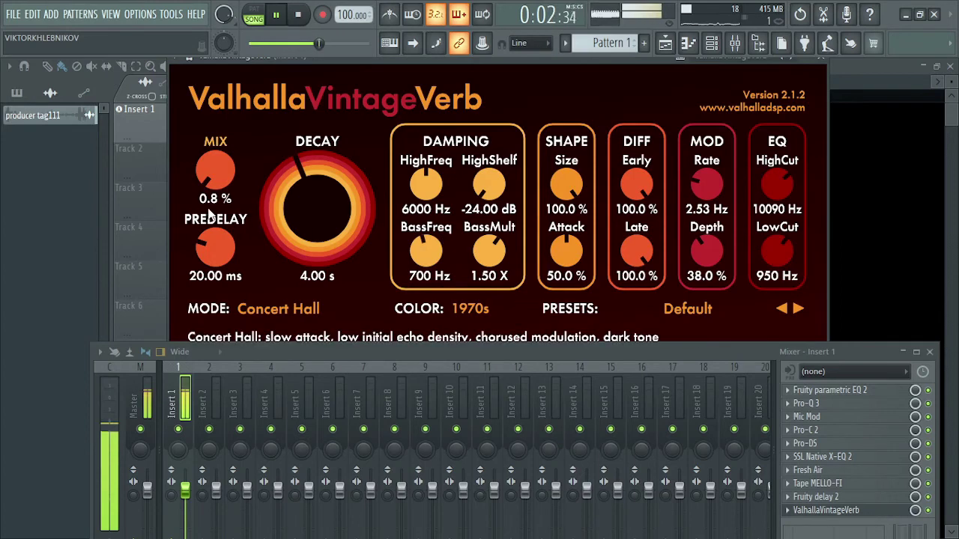
scroll(211, 184, "up", 1)
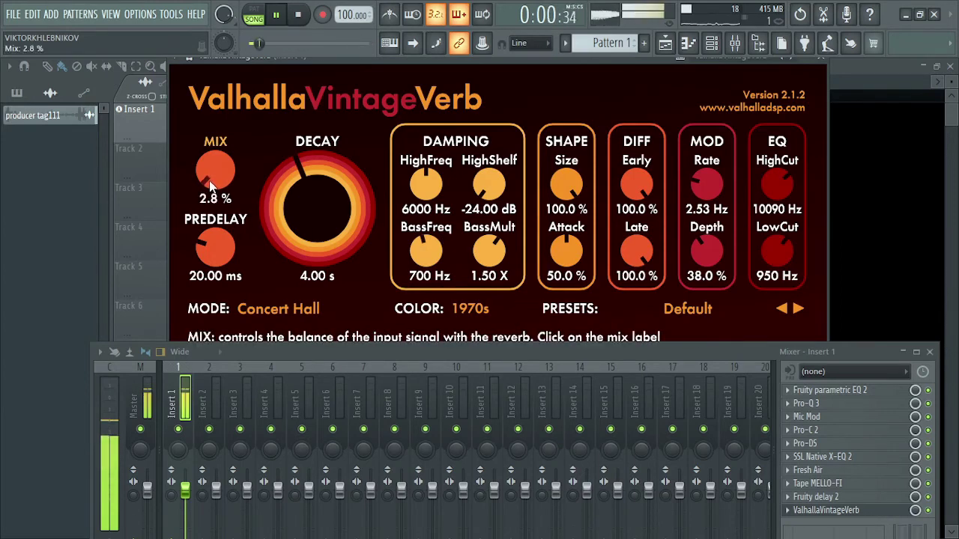
key("space")
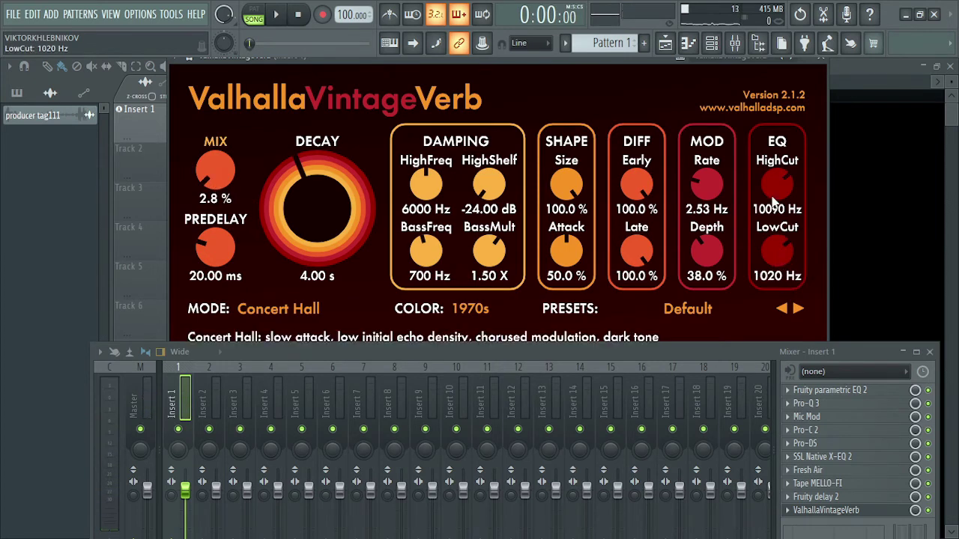
left_click(827, 514)
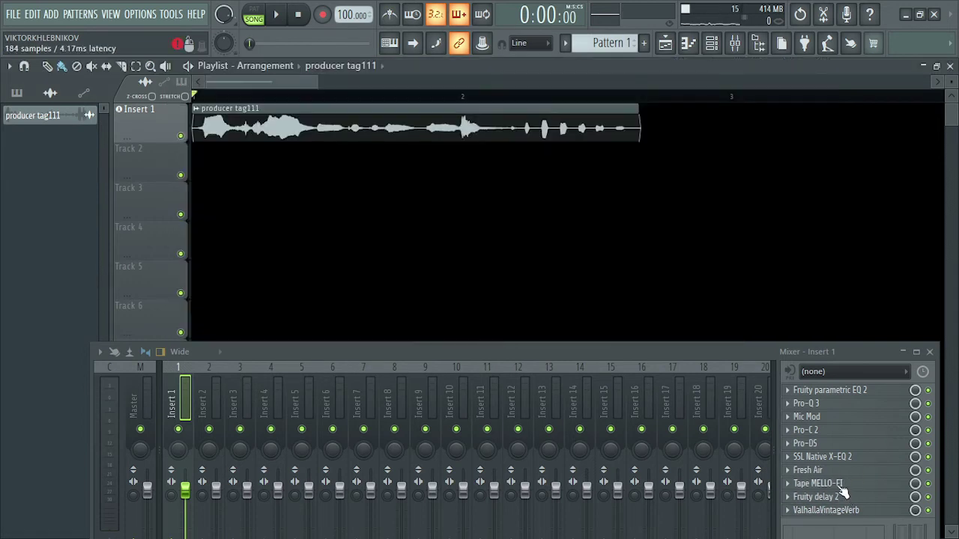
Step: Set Tape MELLO-FI's filter to 13% LowPass on Insert 1, close the plugin, and replay the clip to check it
left_click(842, 487)
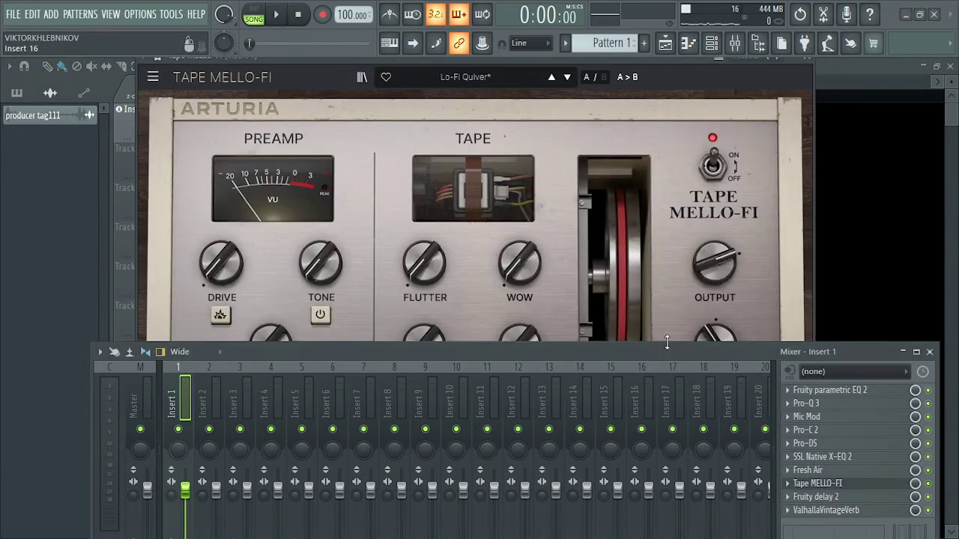
left_click_drag(666, 349, 686, 381)
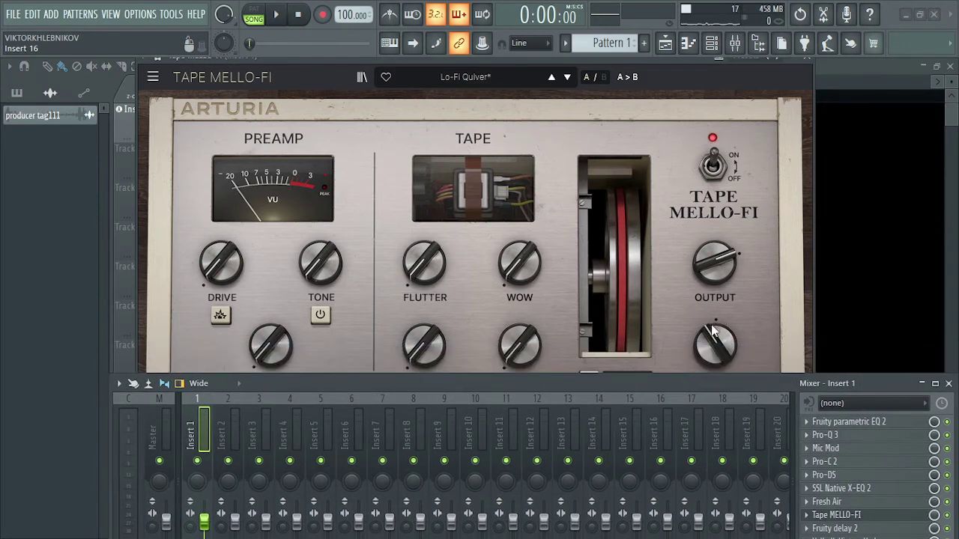
left_click_drag(714, 332, 713, 337)
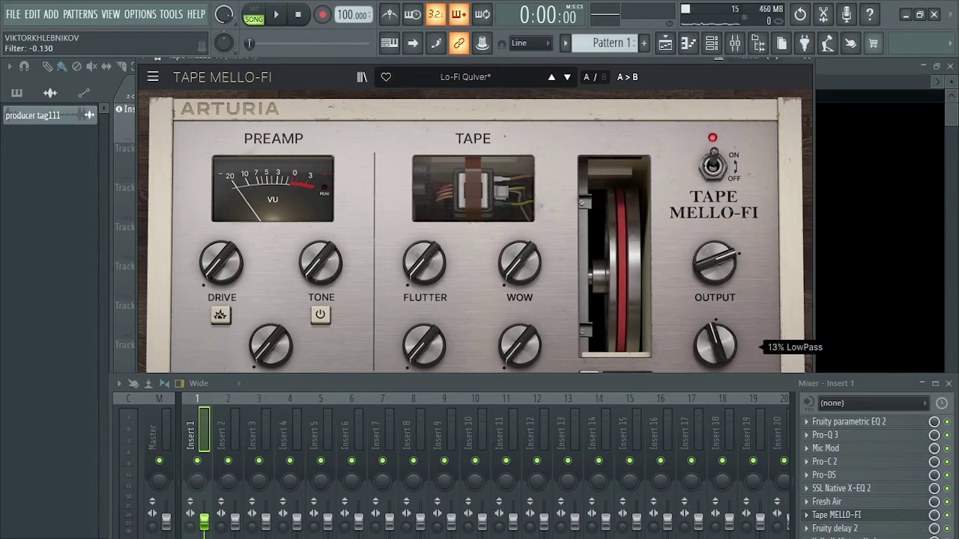
left_click(806, 58)
key("space")
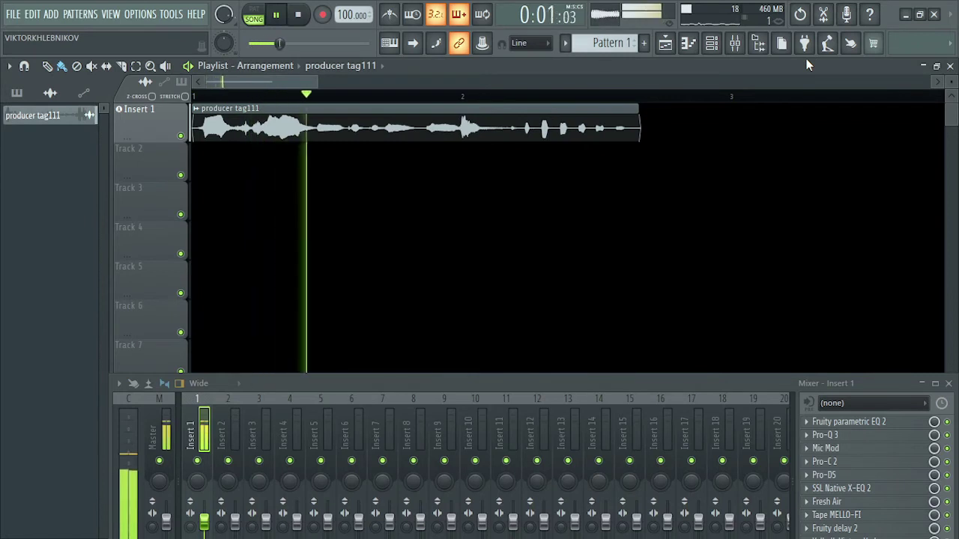
key("space")
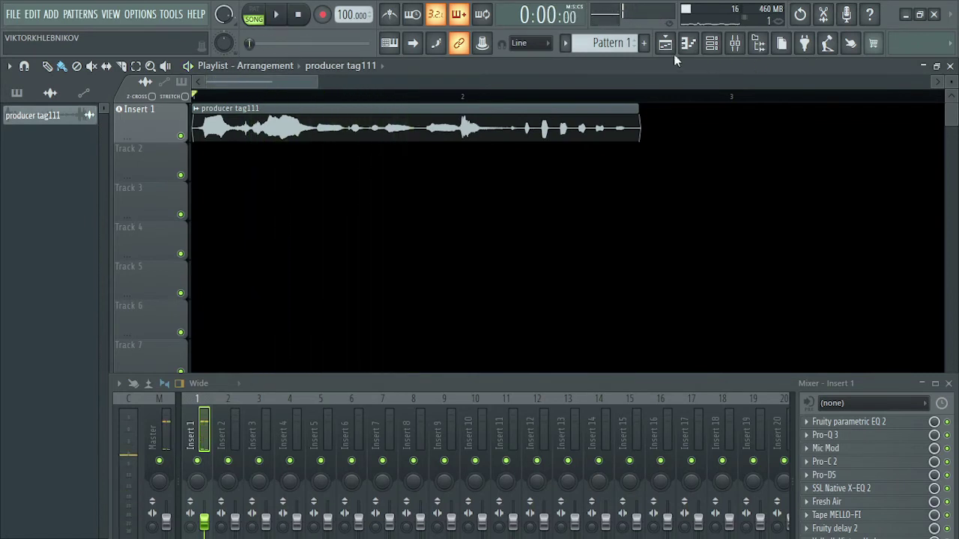
Step: Clear the workspace by closing the mixer, with the playlist showing about ten bars
left_click_drag(317, 81, 607, 143)
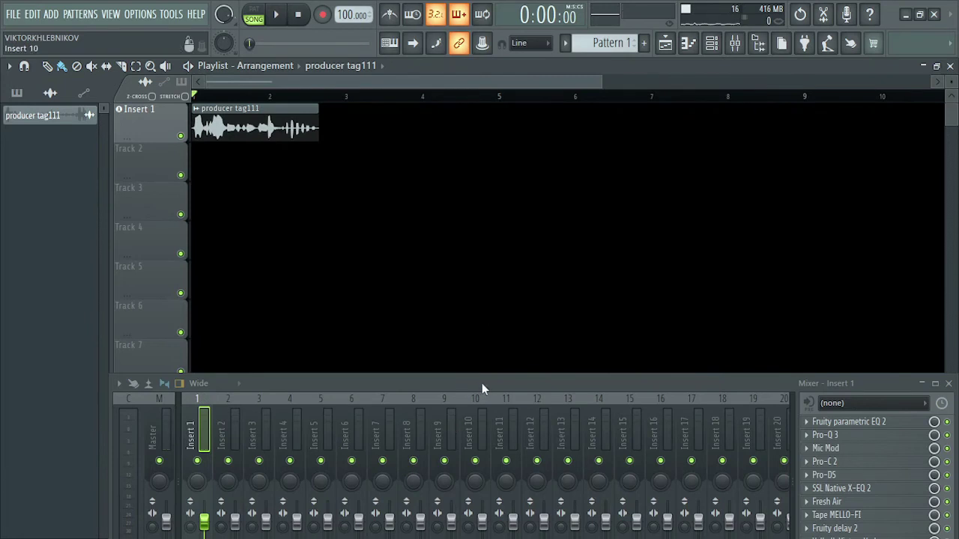
left_click_drag(506, 385, 338, 387)
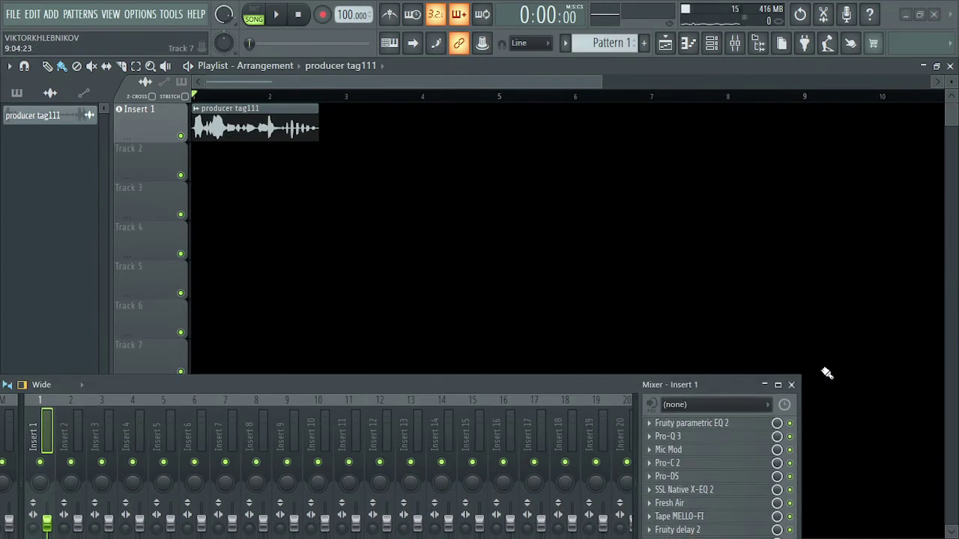
left_click(792, 385)
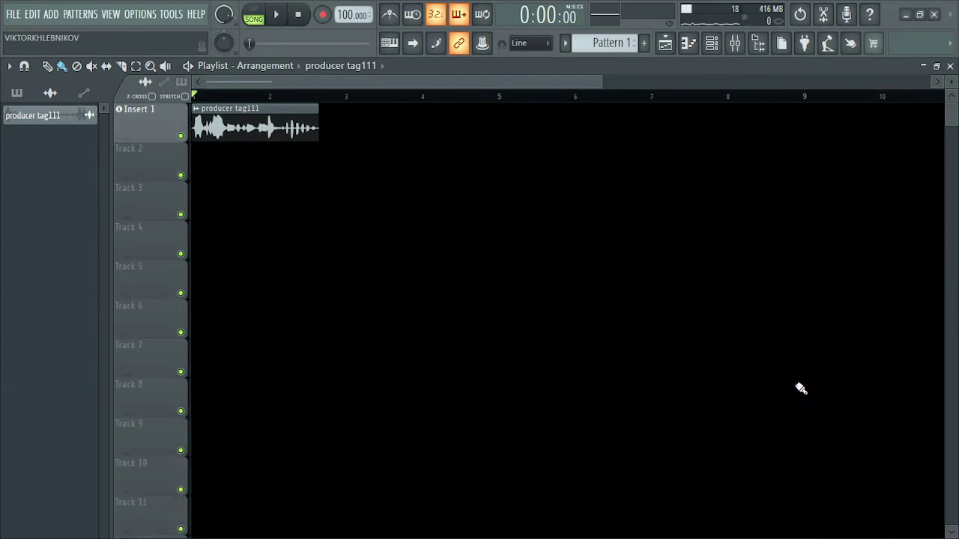
Step: Add the DRUMLOOP_PERC_BEE percussion loop as an audio track on Track 2, and play the project with the producer tag track muted
left_click(758, 43)
scroll(680, 328, "down", 3)
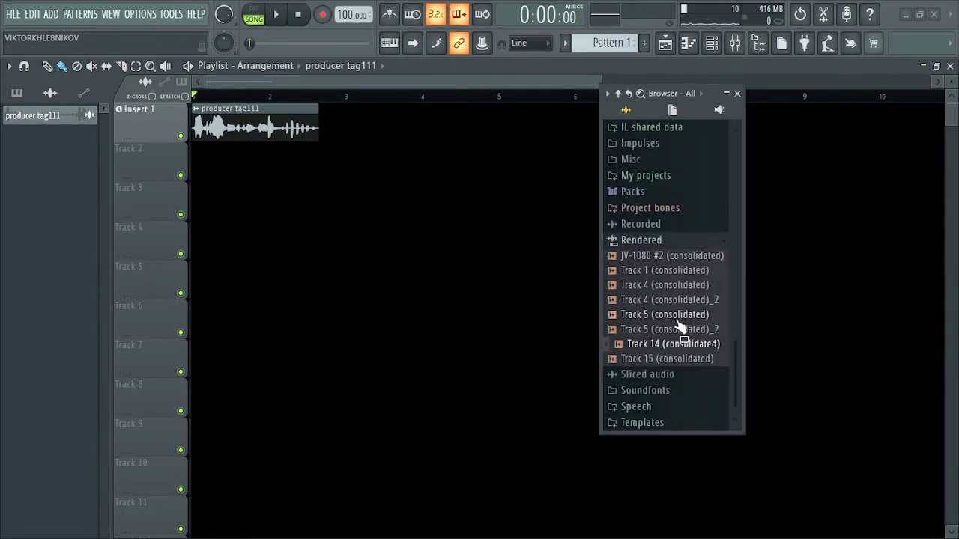
scroll(678, 326, "up", 4)
scroll(678, 326, "down", 5)
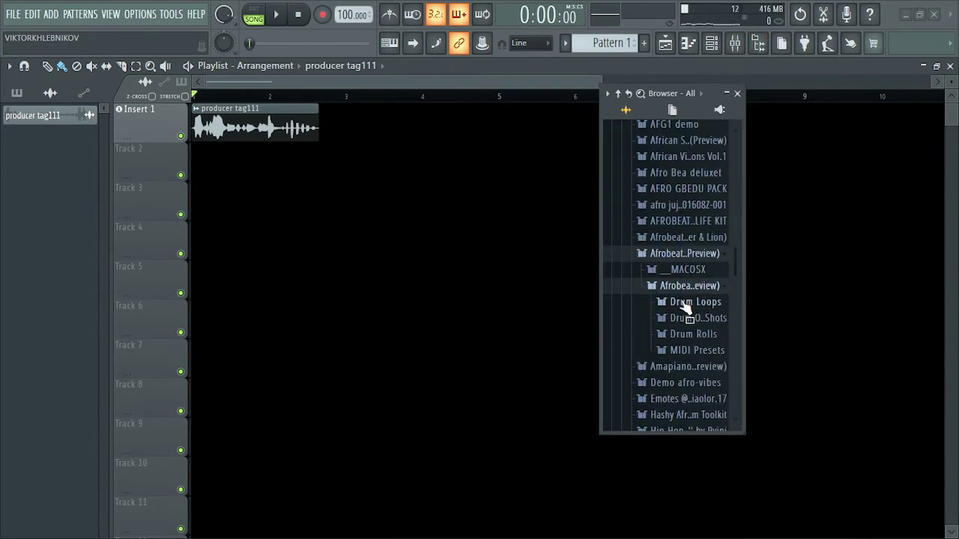
left_click(686, 302)
left_click(687, 339)
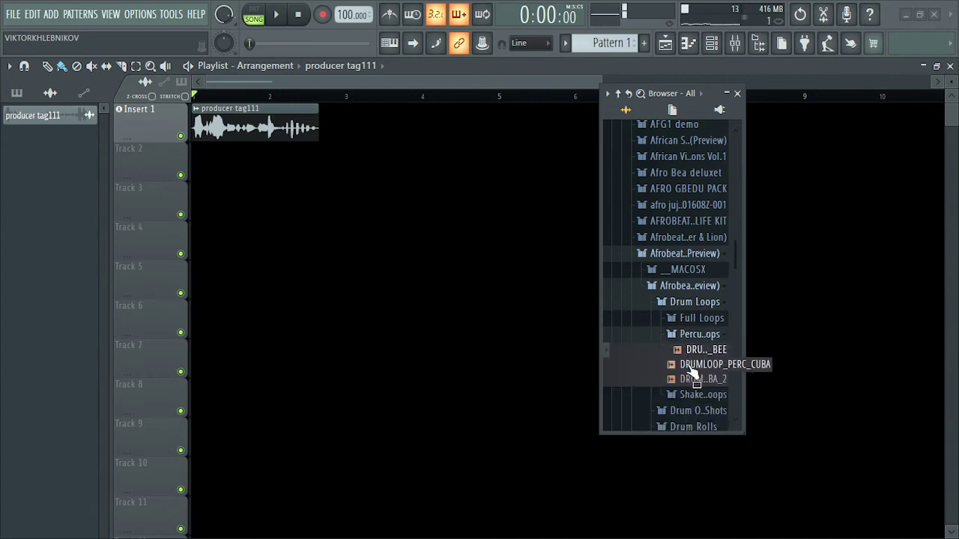
left_click_drag(693, 358, 172, 165)
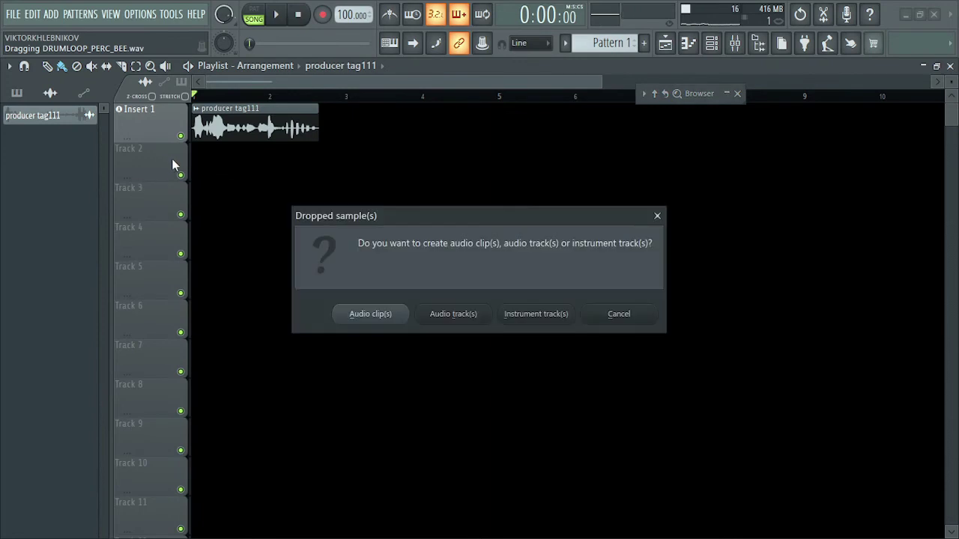
left_click(453, 315)
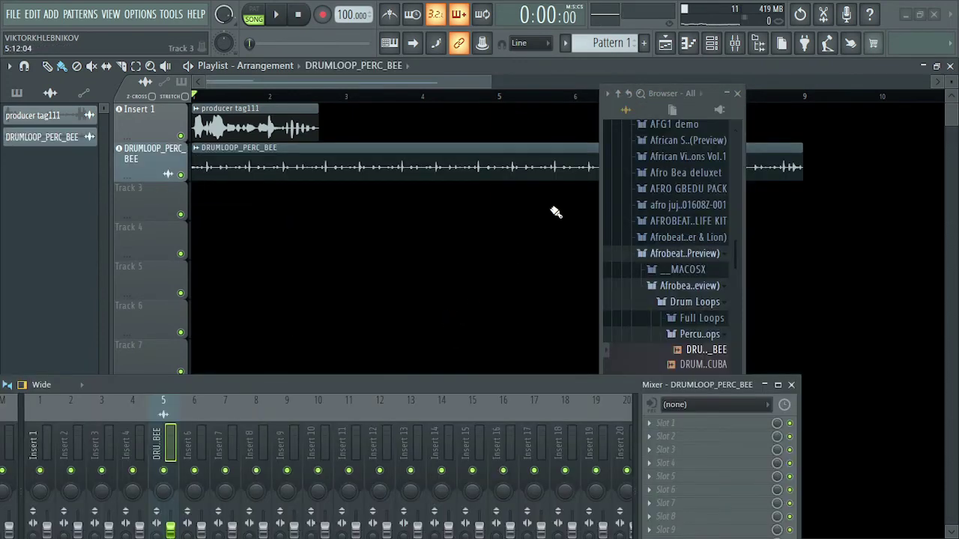
key("space")
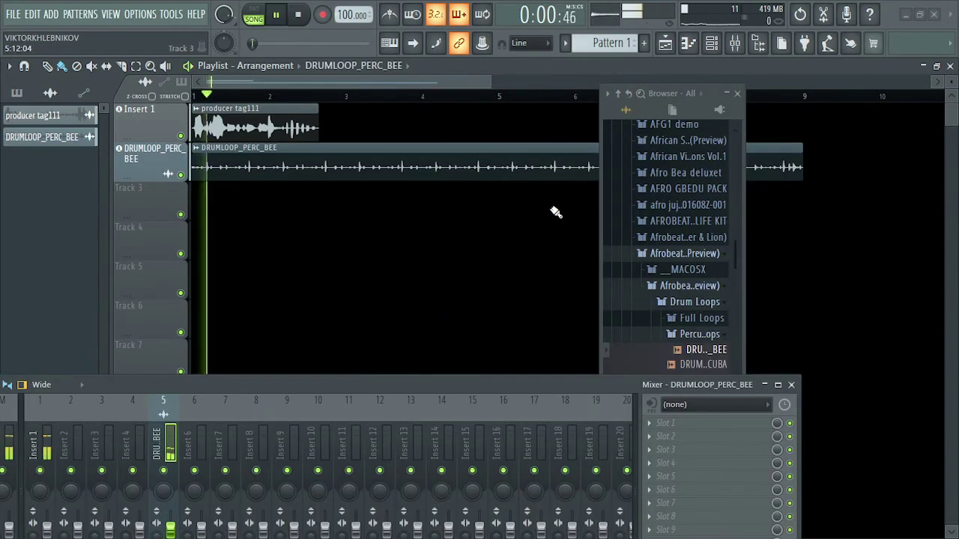
left_click(180, 137)
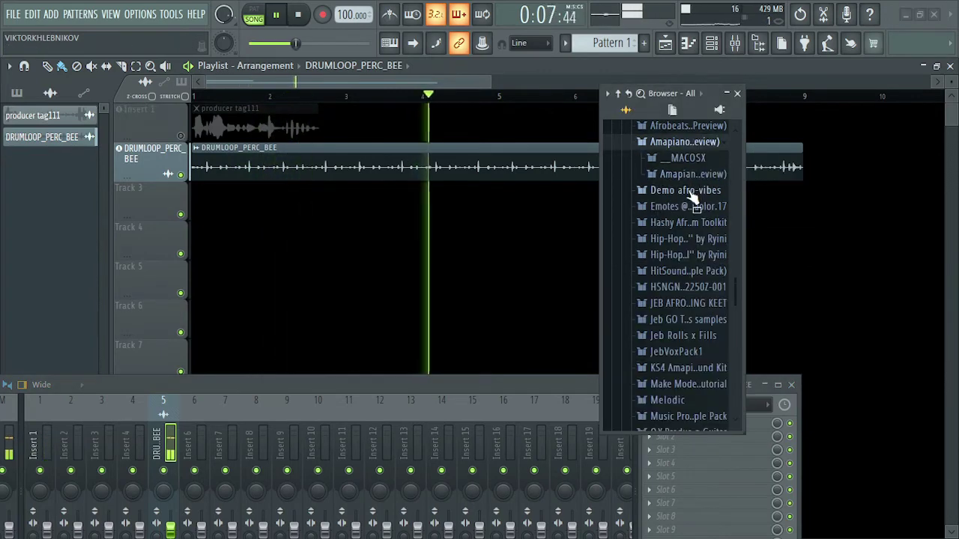
Step: Add the Abidjan_demo fmaj 97 bpm sample from Demo afro-vibes as an audio track on Track 3 and lower its channel volume
left_click(692, 191)
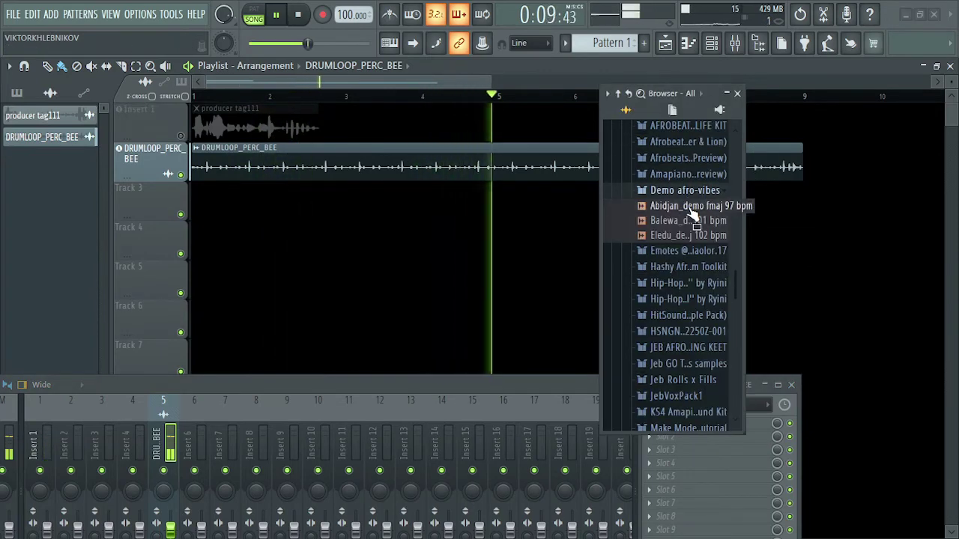
left_click(690, 207)
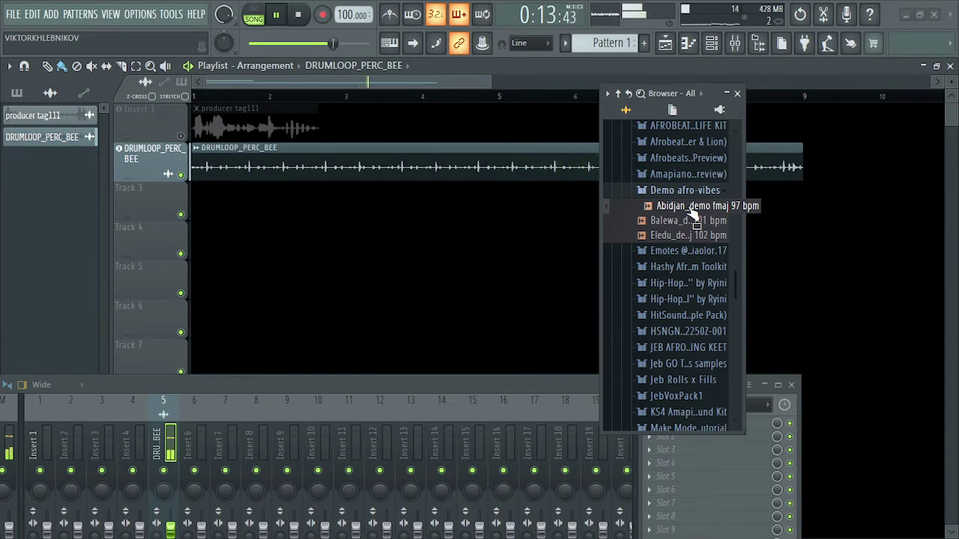
left_click_drag(692, 208, 159, 194)
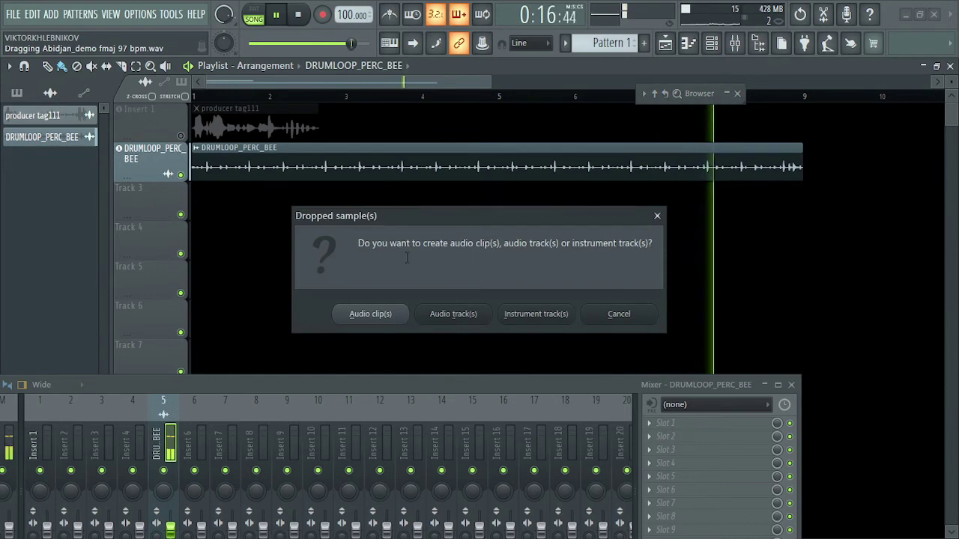
left_click(453, 312)
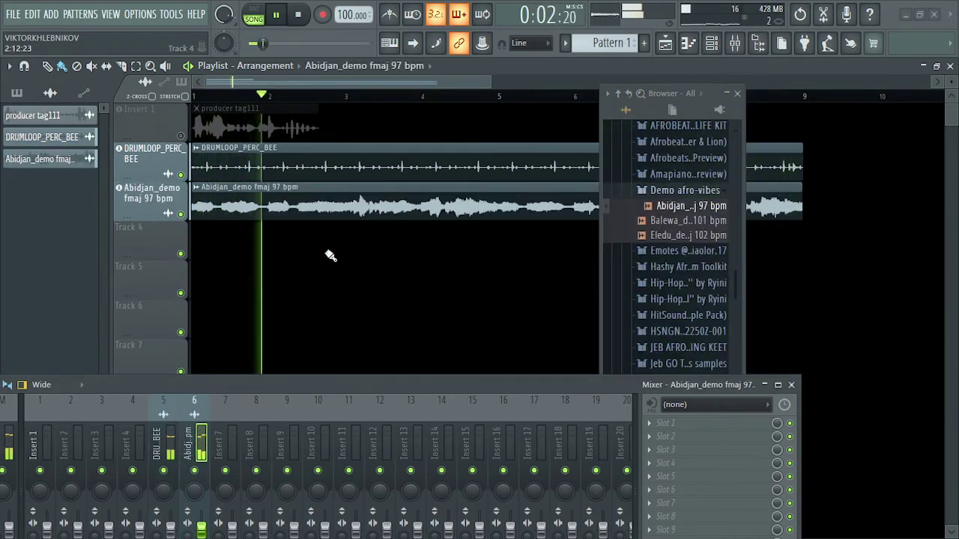
double_click(317, 210)
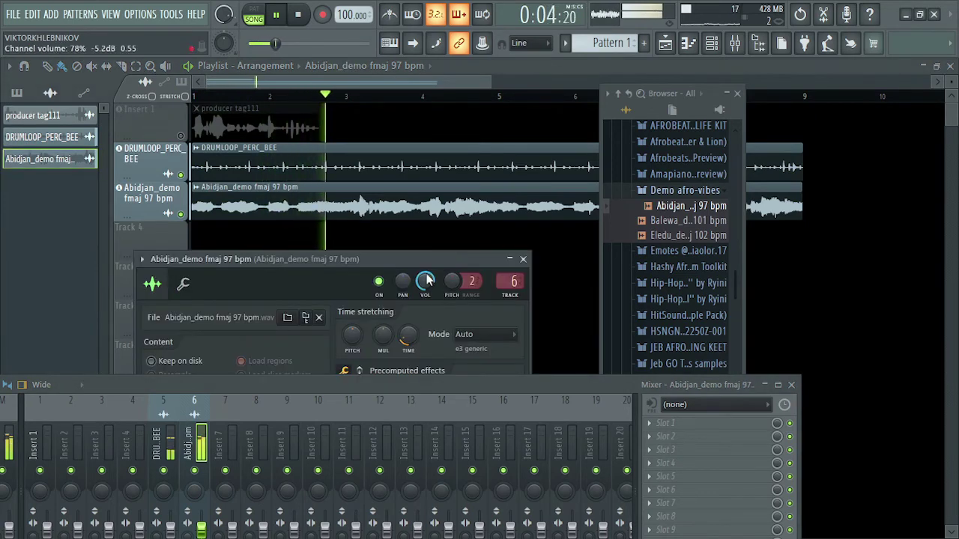
left_click_drag(424, 283, 425, 287)
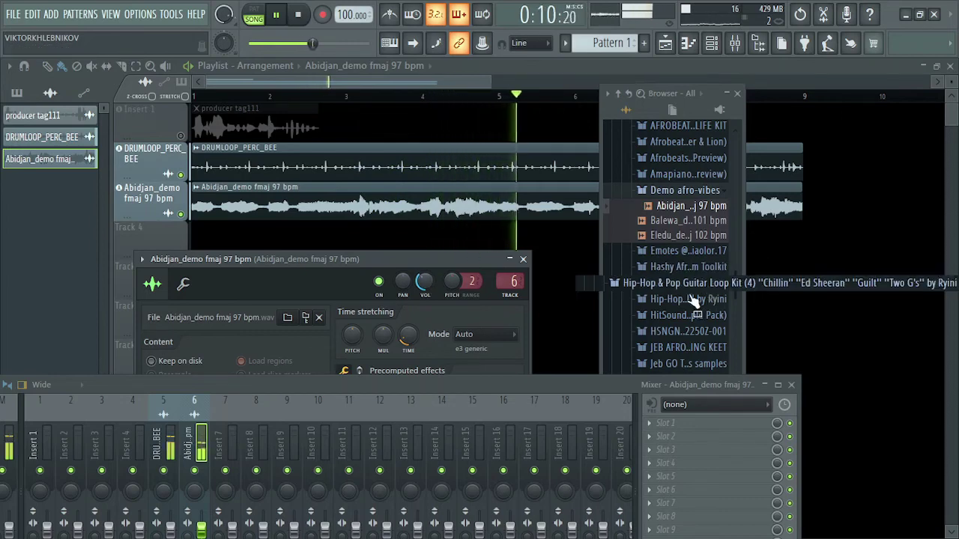
Step: Load the KICK_MEATY sample from the browser into a new channel, open its piano roll, and hide the mixer
scroll(662, 307, "down", 1)
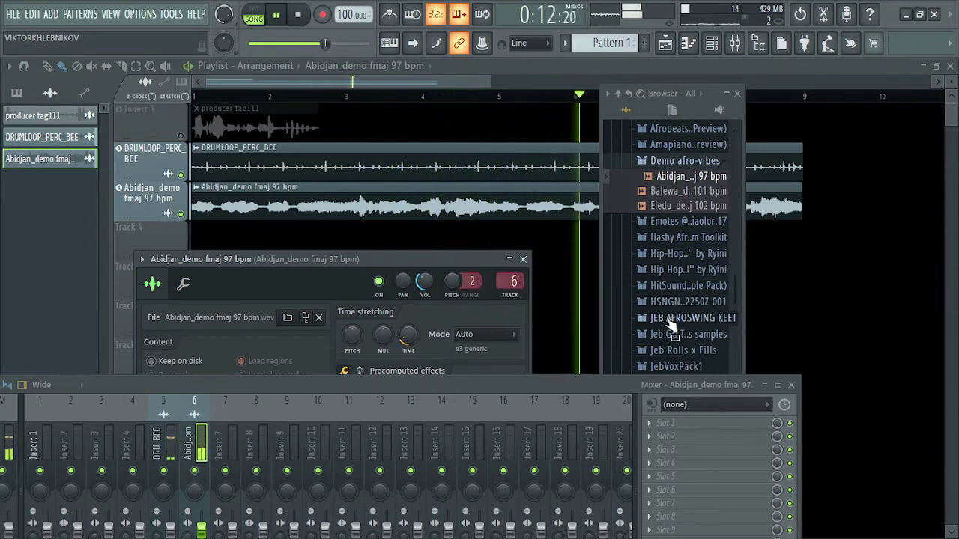
scroll(669, 262, "down", 2)
scroll(668, 261, "down", 5)
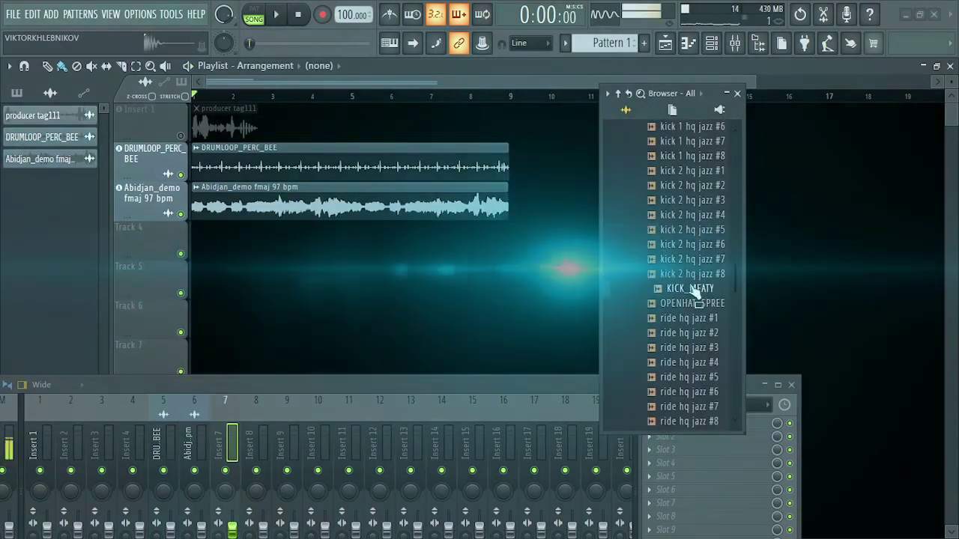
left_click_drag(685, 282, 537, 313)
key("F7")
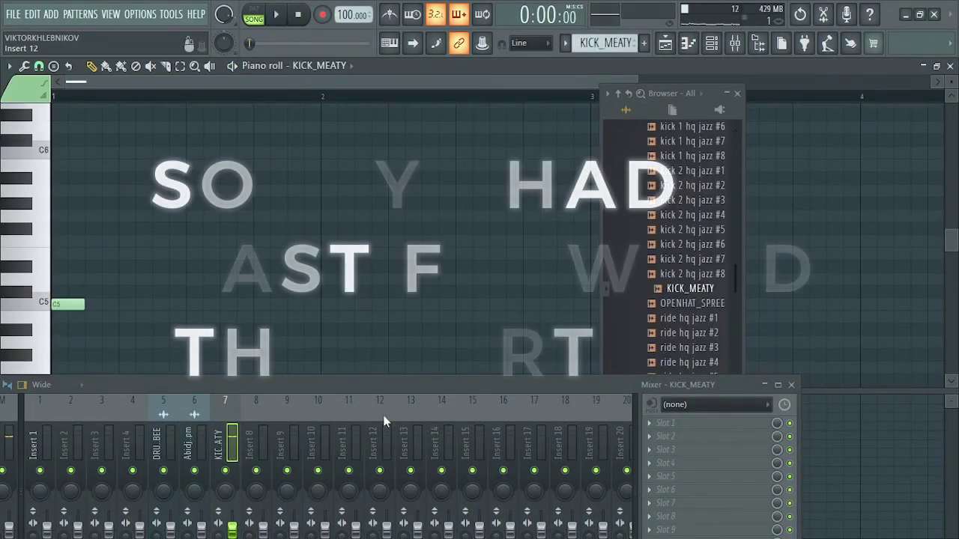
key("F9")
Step: During playback, enter KICK_MEATY notes on C5 at steps 1, 7 and 11 of bar 2 and the start of bar 3
key("space")
left_click(317, 305)
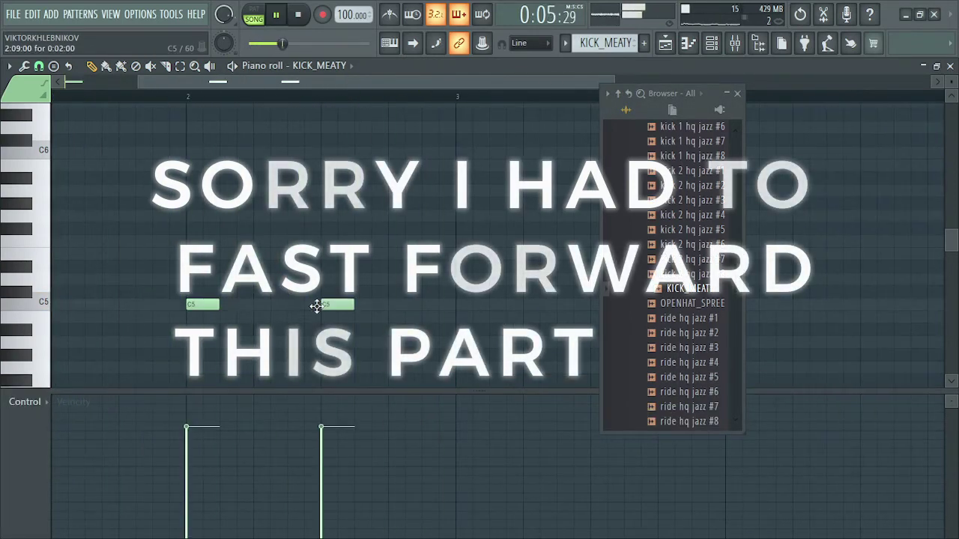
left_click_drag(317, 305, 284, 304)
left_click(395, 304)
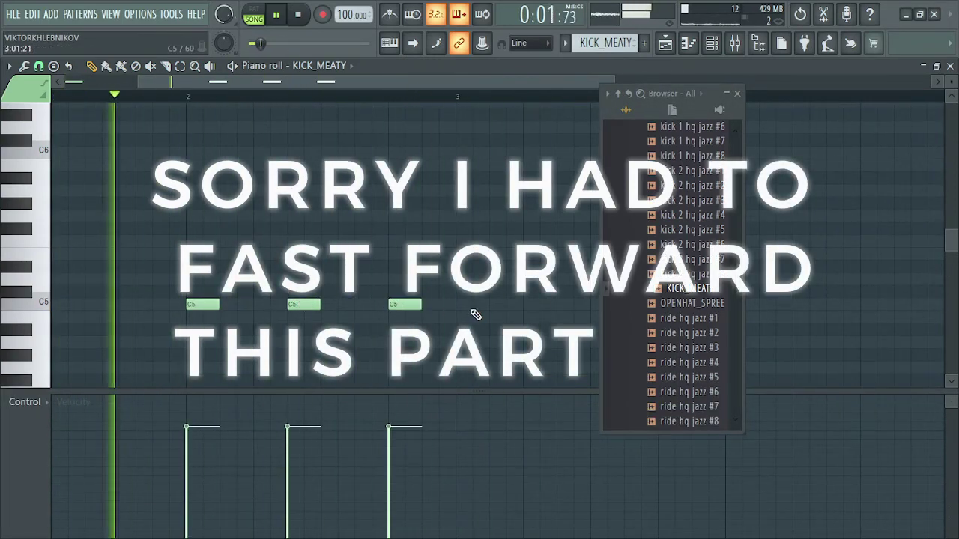
scroll(385, 349, "down", 2)
left_click(291, 304)
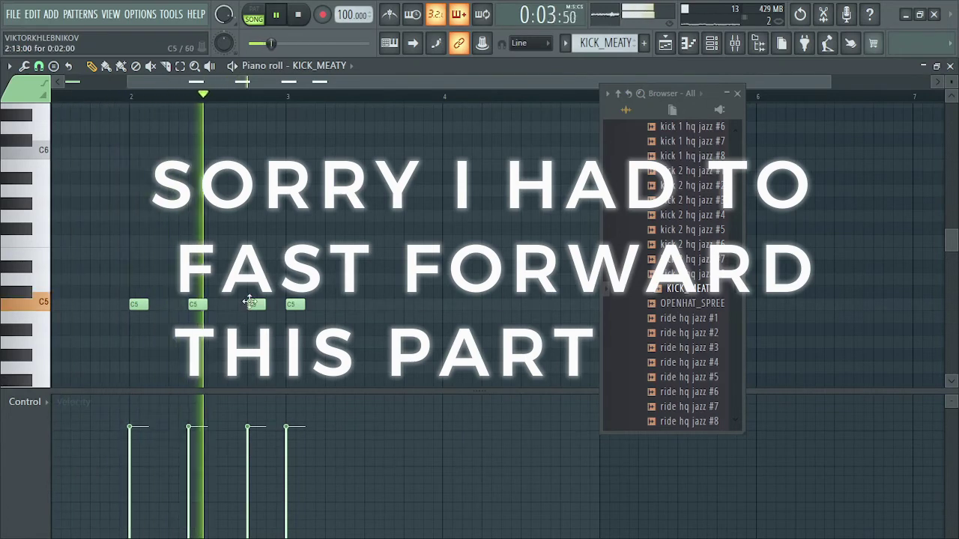
left_click_drag(249, 302, 230, 303)
Step: Continue the C5 kick pattern with notes at steps 7 and 13 of bar 3 and at the start of bar 4
left_click(371, 304)
left_click(429, 305)
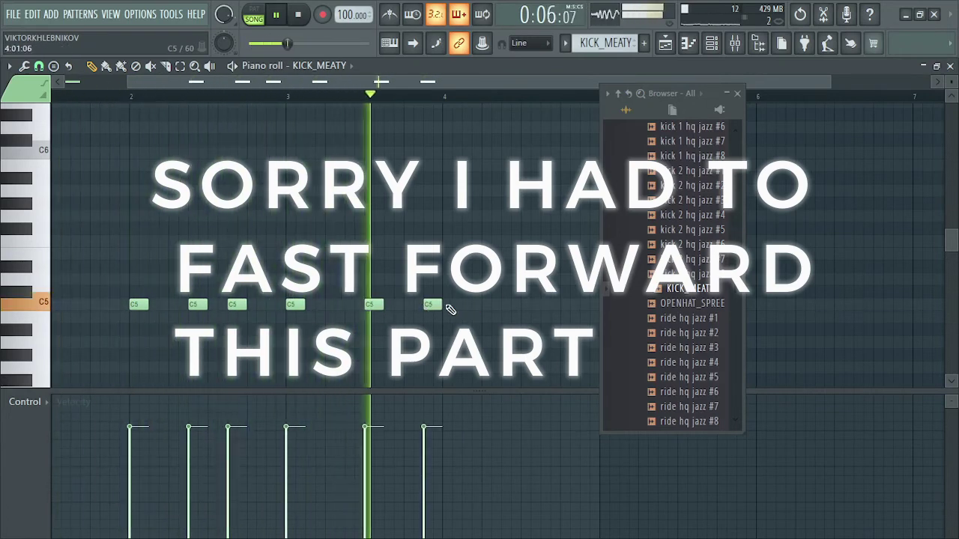
left_click_drag(370, 304, 352, 304)
left_click(453, 305)
left_click_drag(425, 304, 404, 305)
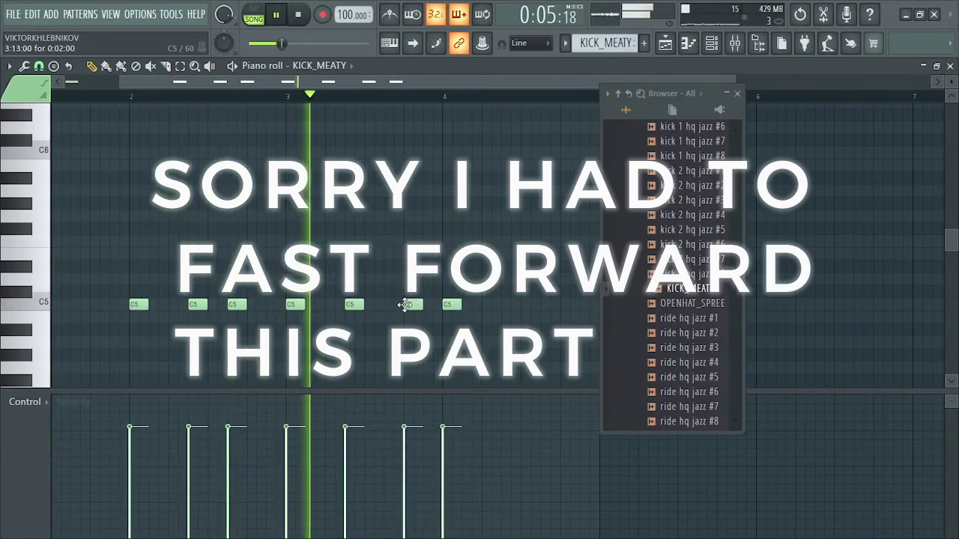
Step: Stop playback, close the browser, and add C5 kick notes through bar 4, ending with one at the start of bar 5
key("space")
scroll(535, 208, "up", 1)
right_click(526, 308)
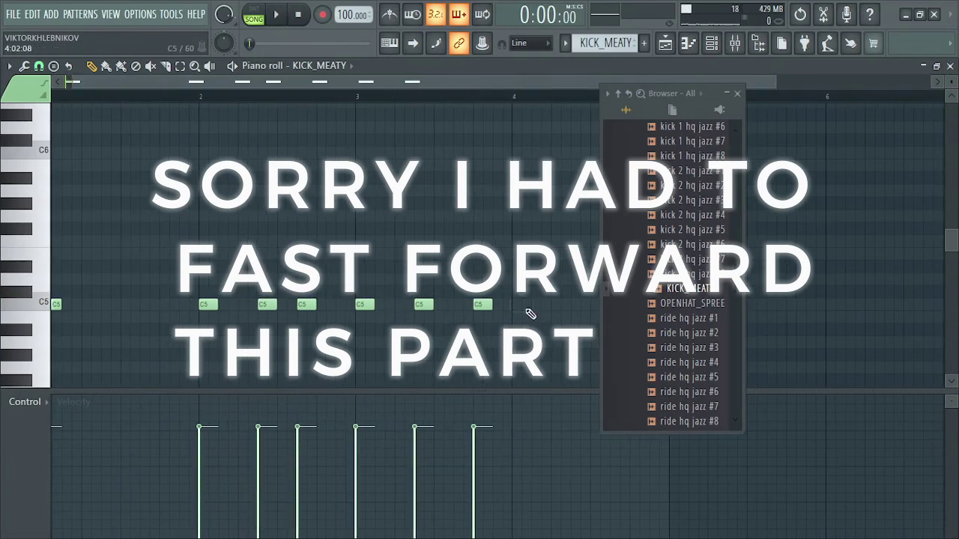
left_click(518, 304)
scroll(517, 150, "up", 1)
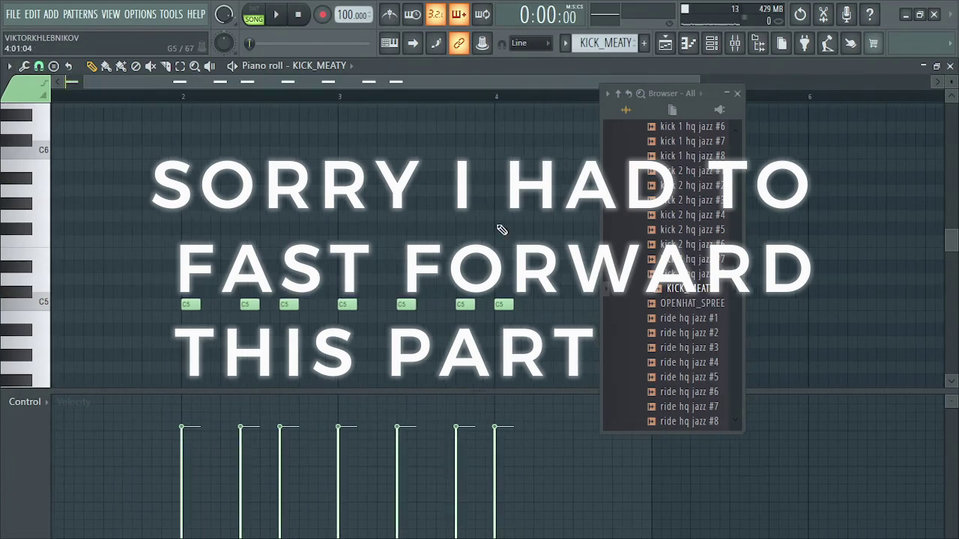
left_click(738, 93)
left_click(622, 304)
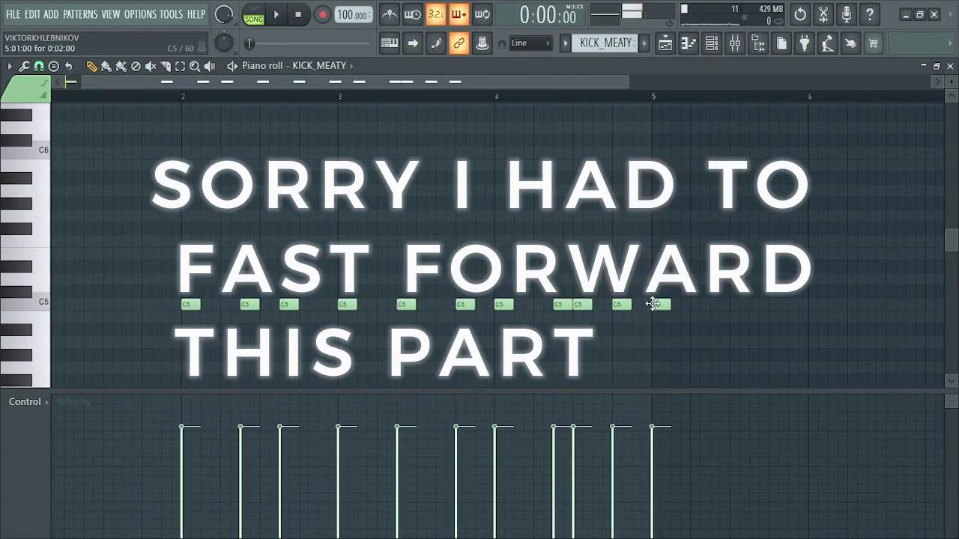
Step: Select the first four bars of kick notes, repeat them across bars 5 to 8, and show the playlist
left_click_drag(650, 101, 56, 98)
left_click(9, 66)
mouse_move(89, 102)
left_click(163, 136)
key("F5")
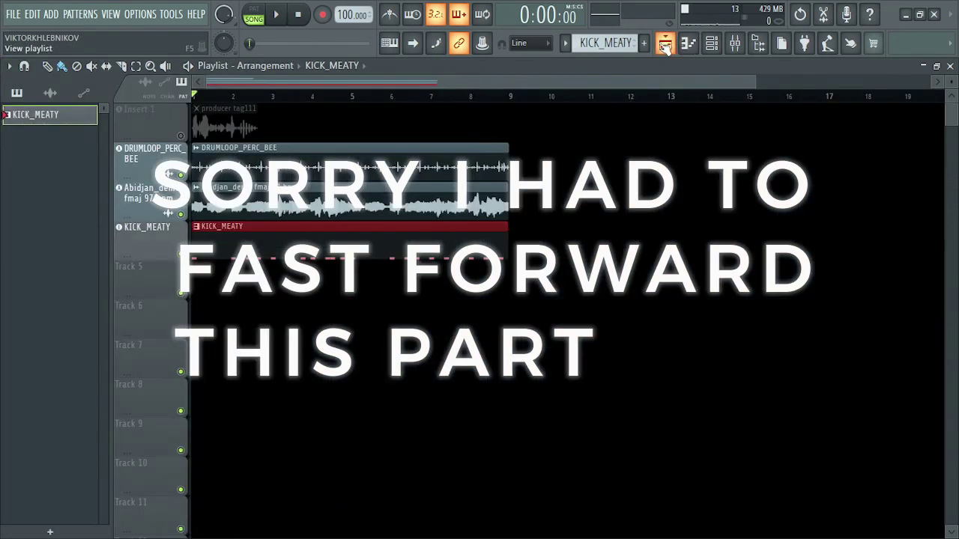
Step: Adjust the last kick note of bar 8 to one step at 8:15:00, and play the arrangement from the playlist
key("F7")
left_click_drag(358, 303, 349, 304)
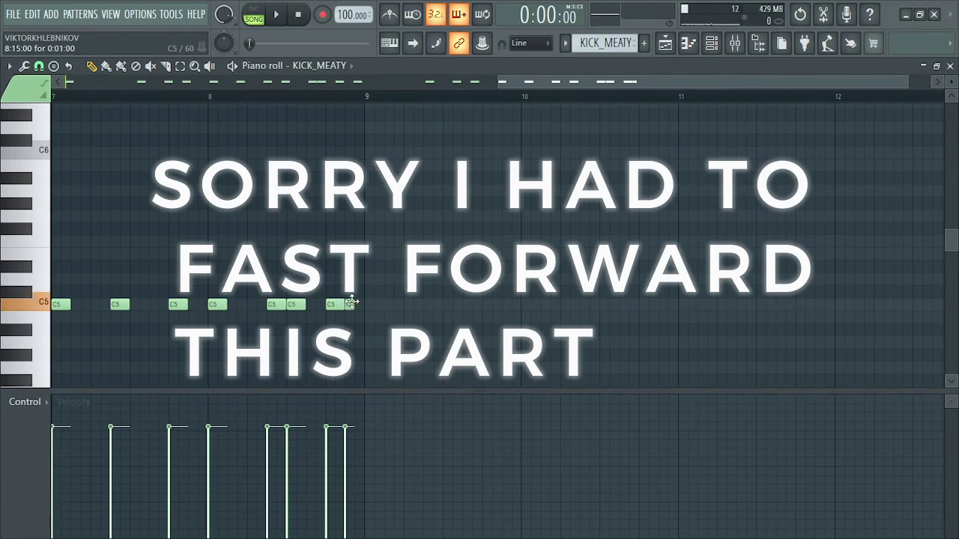
key("F5")
key("space")
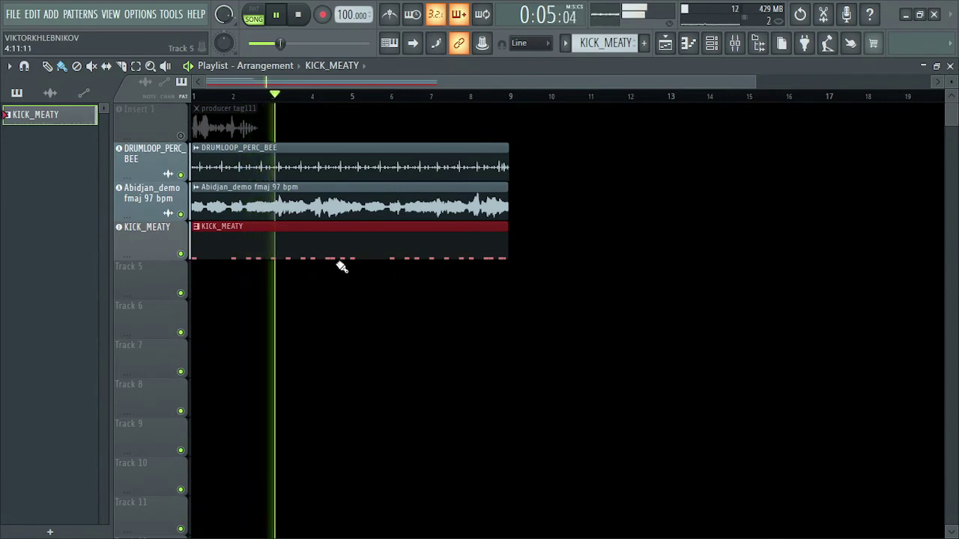
Step: Adjust the KICK_MEATY channel's volume in the channel rack, and move the producer tag111 clip to shortly after bar 7 on its unmuted track
left_click(713, 45)
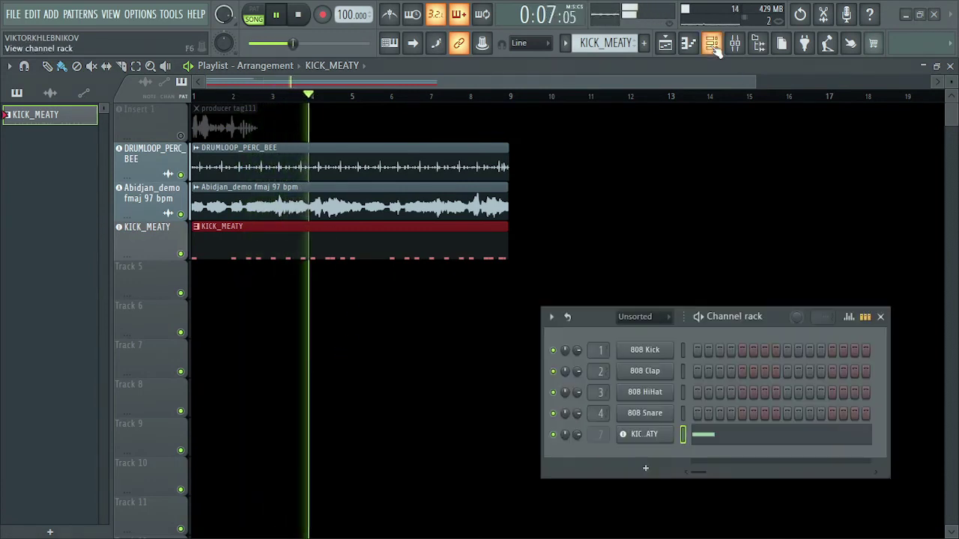
mouse_move(579, 435)
left_mouse_down()
mouse_move(578, 427)
mouse_move(579, 435)
left_mouse_up()
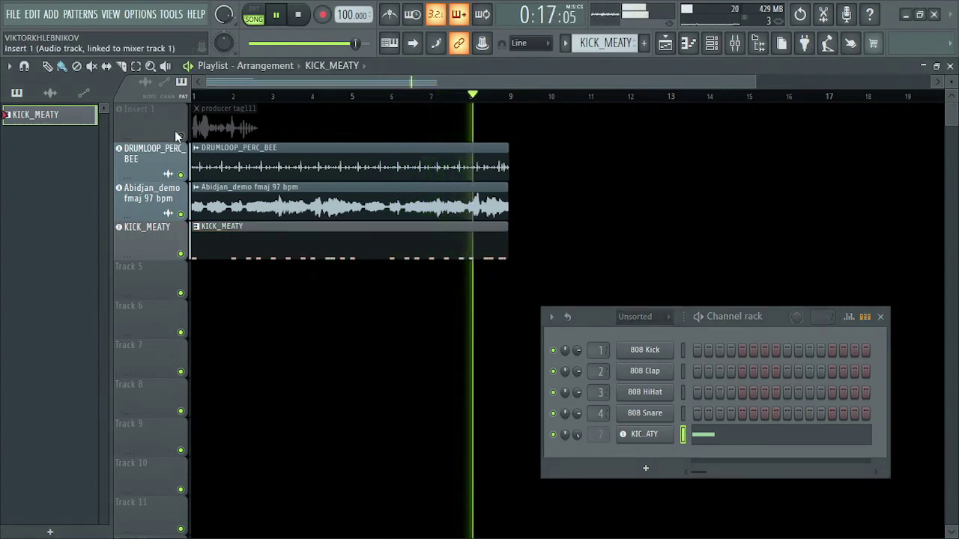
left_click_drag(210, 119, 457, 118)
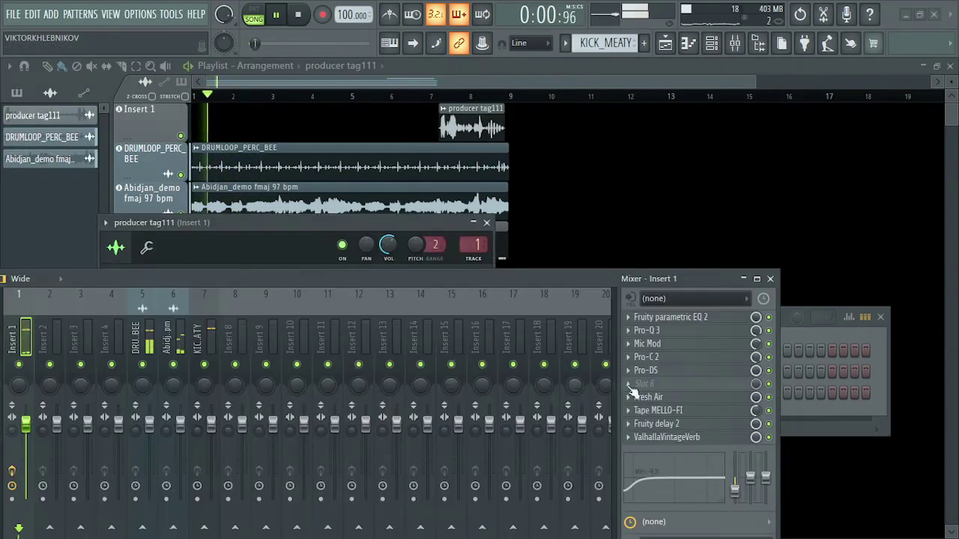
Step: Replace Fruity delay 2 on mixer Insert 1 with Fruity Delay 3 and load its Ping pong preset
left_click(628, 421)
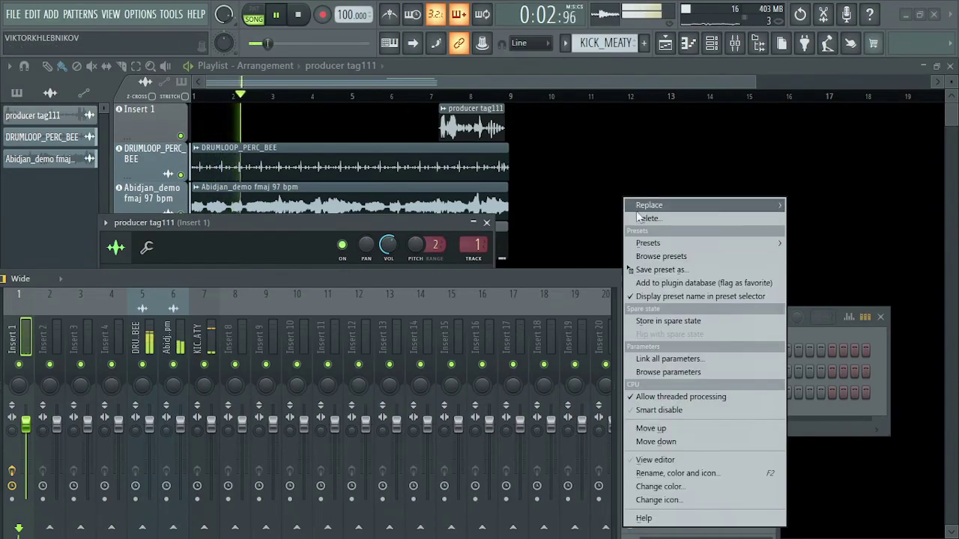
mouse_move(637, 203)
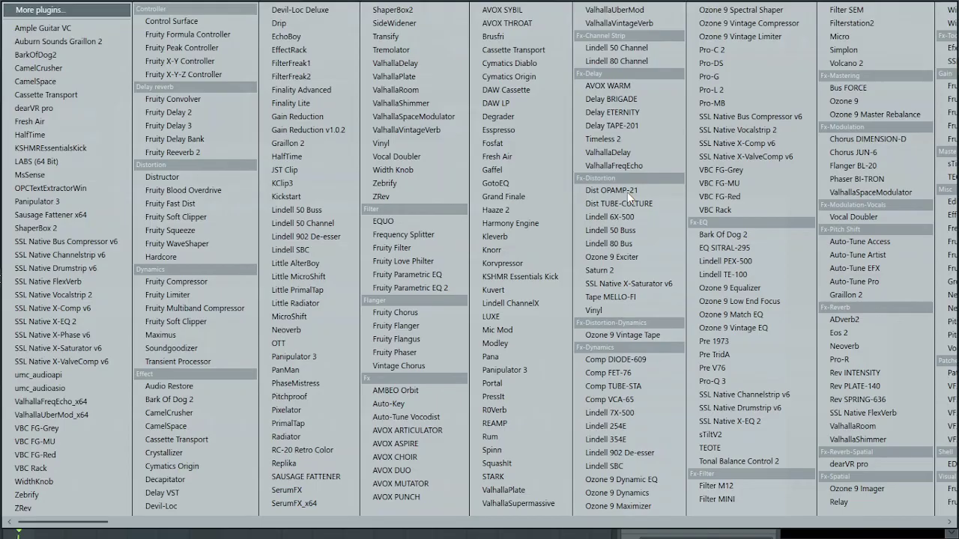
left_click(207, 124)
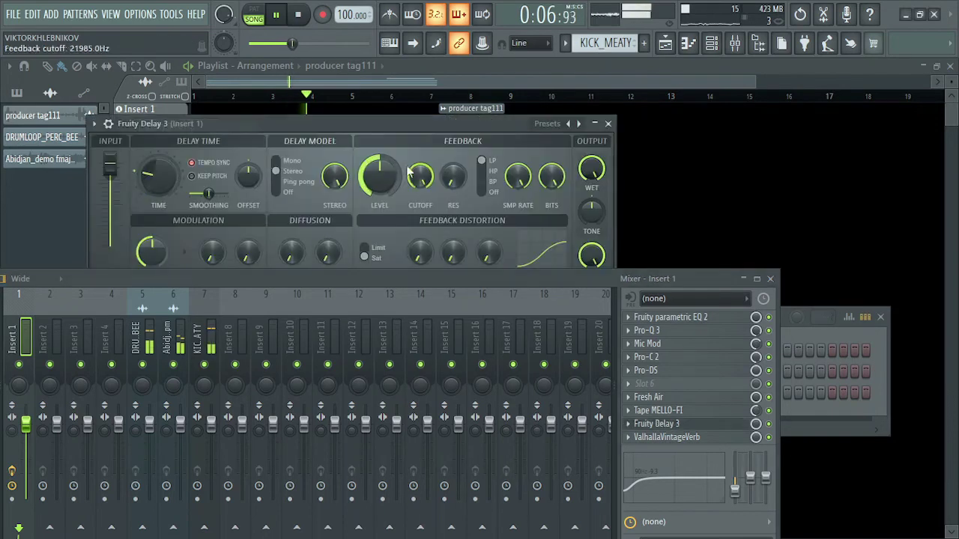
left_click(579, 126)
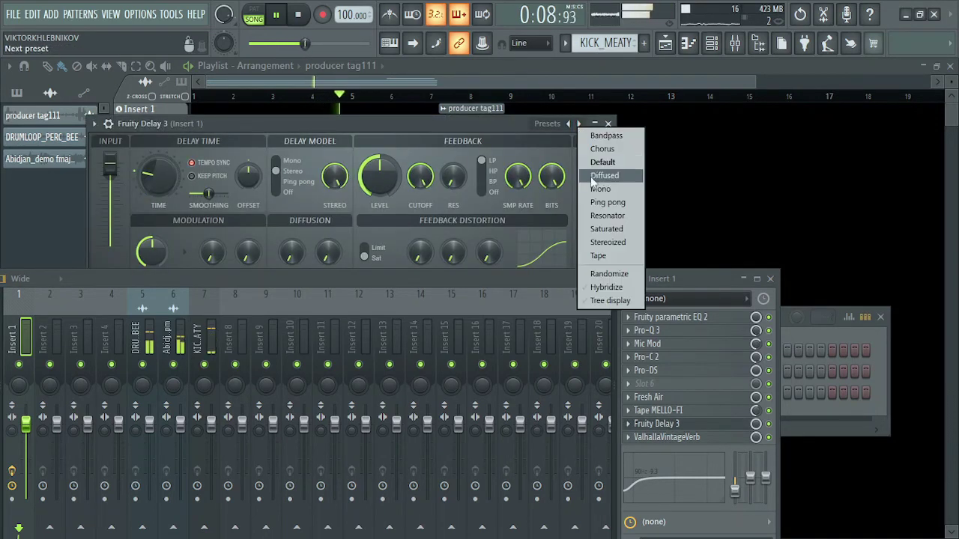
left_click(608, 204)
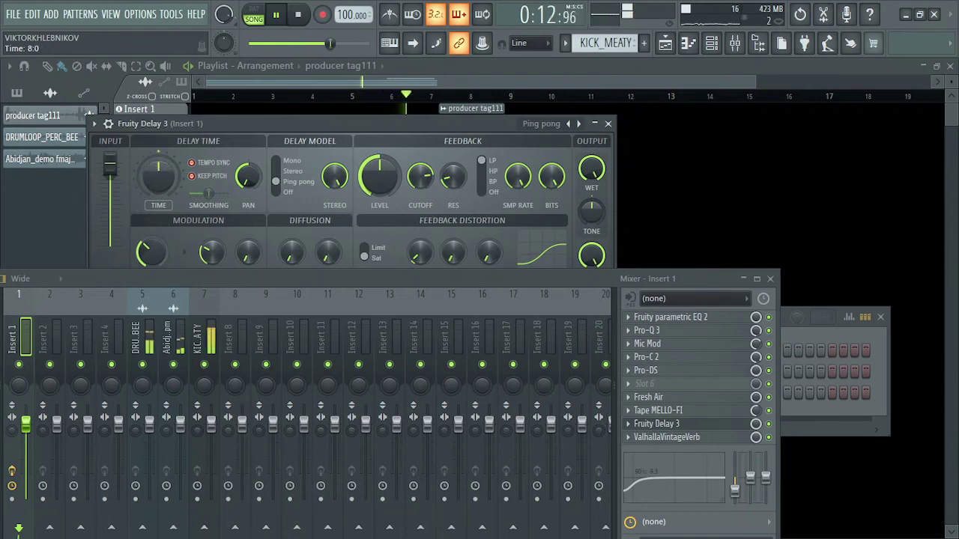
Step: Set the Fruity Delay 3 output wet level to about 9.7% while listening to the tag, and close the plugin
left_click_drag(588, 163, 588, 187)
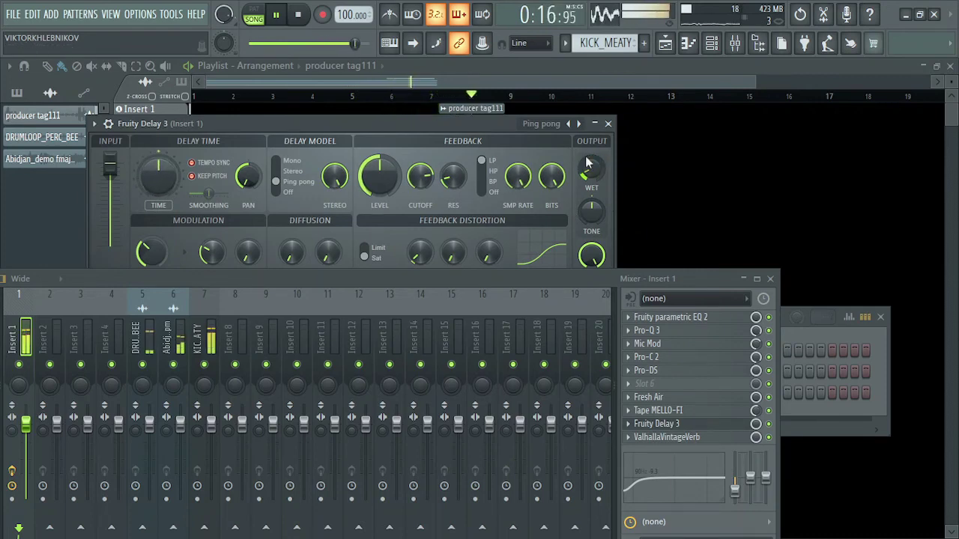
left_click_drag(588, 163, 588, 167)
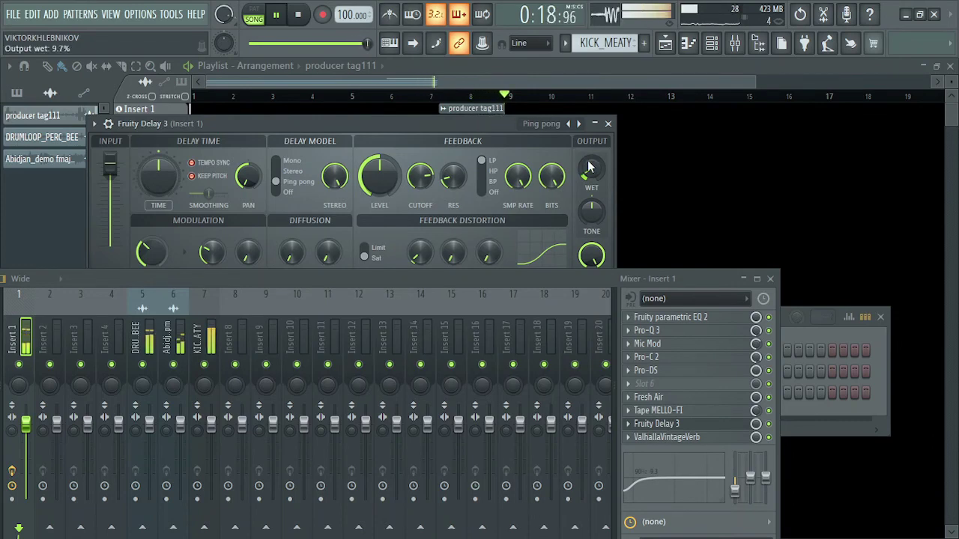
left_click(607, 124)
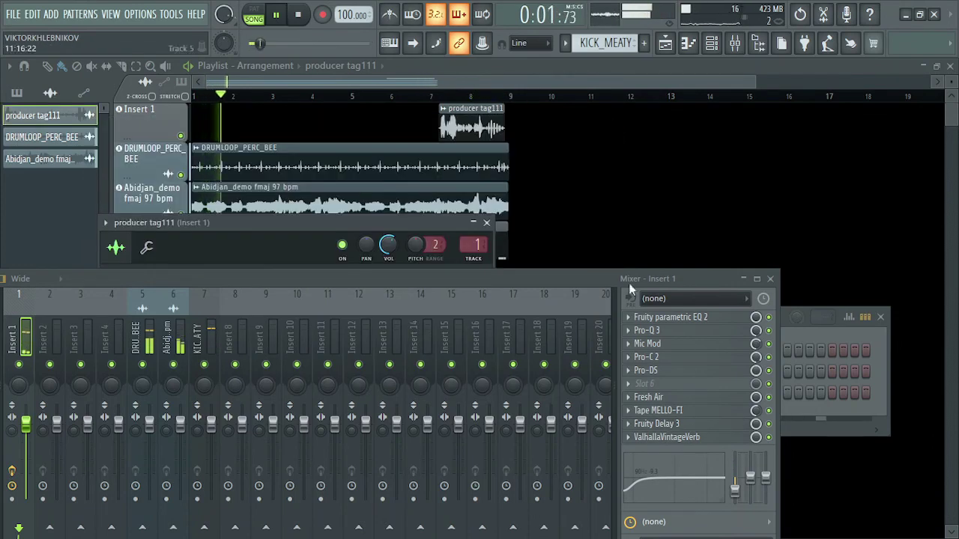
left_click(690, 426)
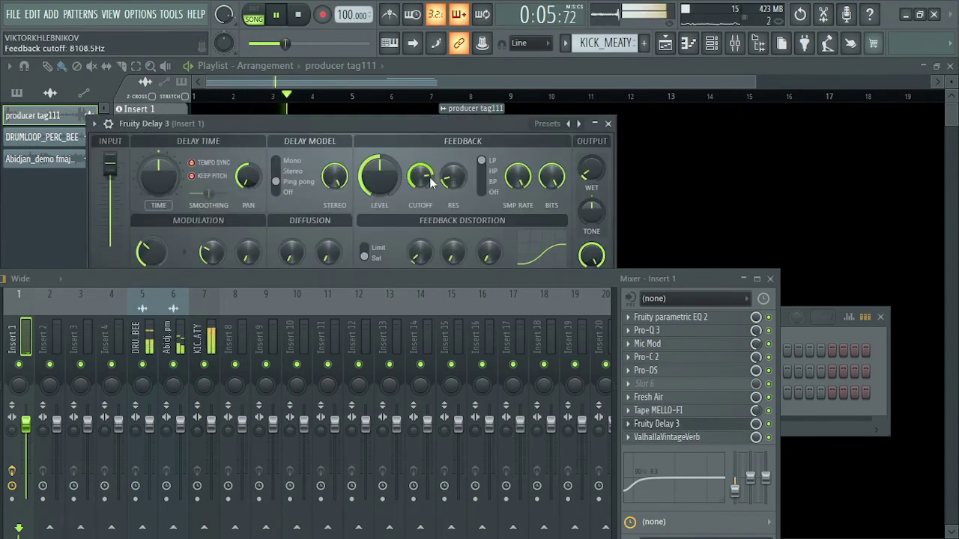
left_click(608, 124)
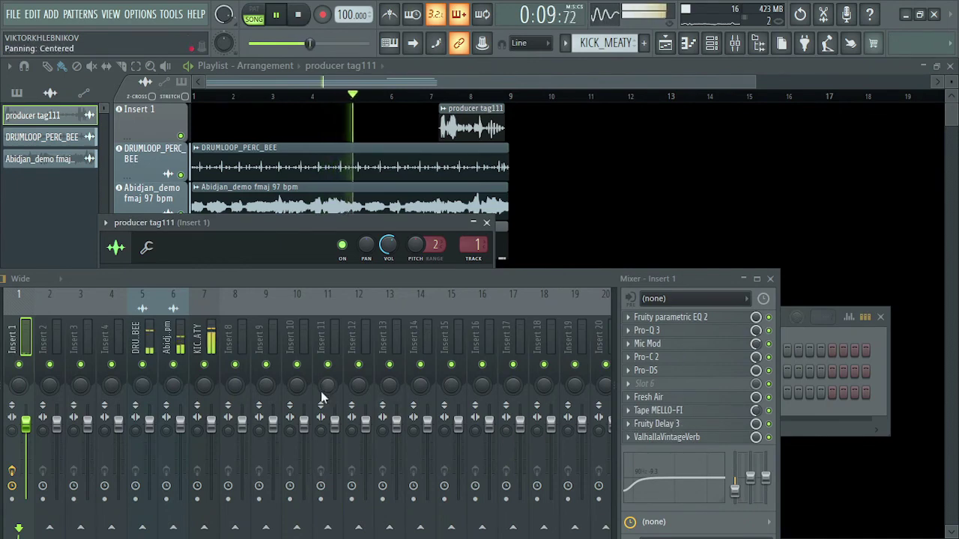
Step: Lower the Insert 1 volume to about 70% (-7.1 dB), reposition the mixer window higher, and replay the project from the start
left_click_drag(26, 424, 25, 445)
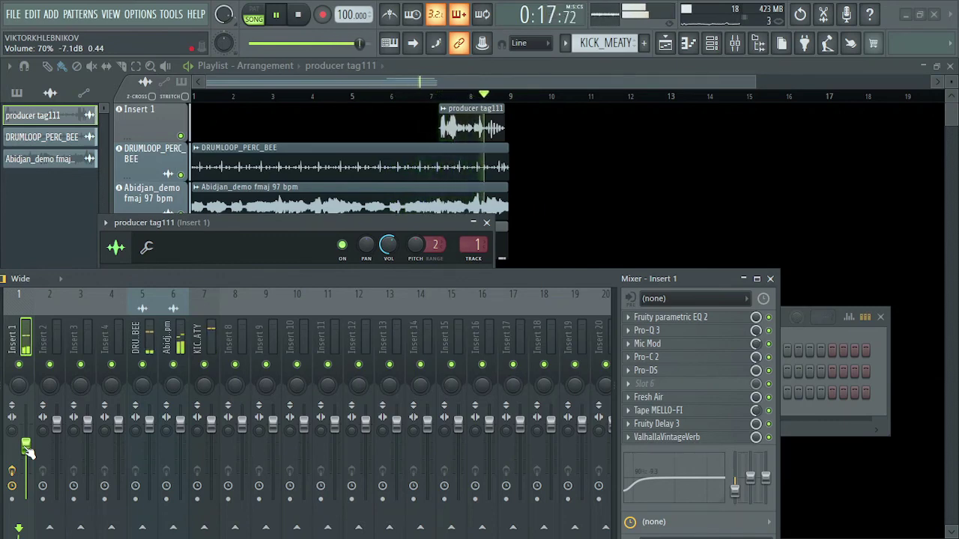
key("space")
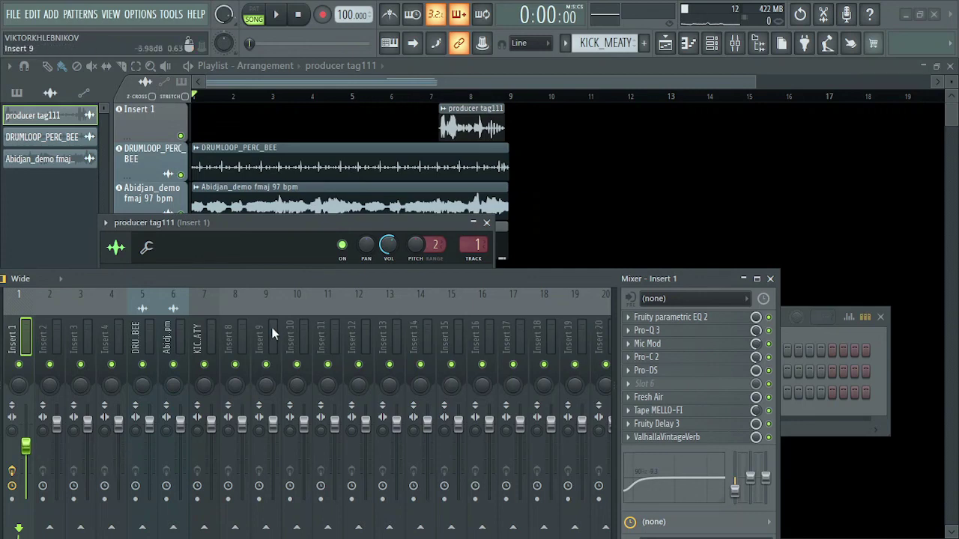
left_click_drag(305, 275, 383, 125)
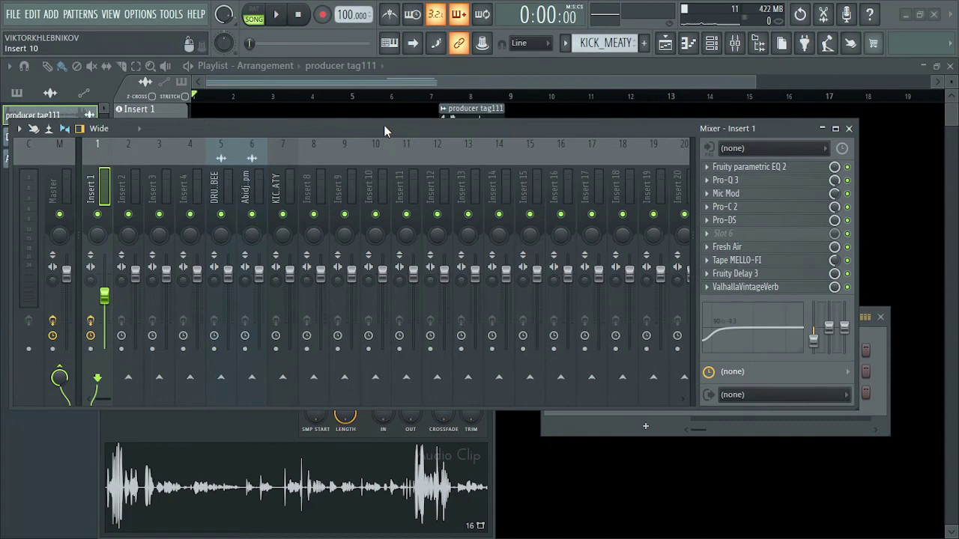
key("space")
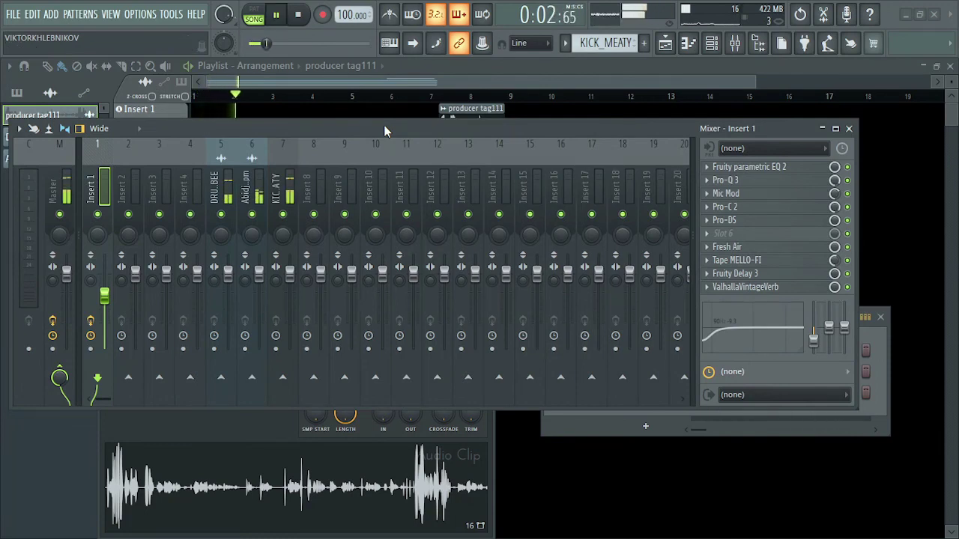
Step: Minimize FL Studio and WhatsApp to bring up the producer folder in File Explorer
left_click(908, 15)
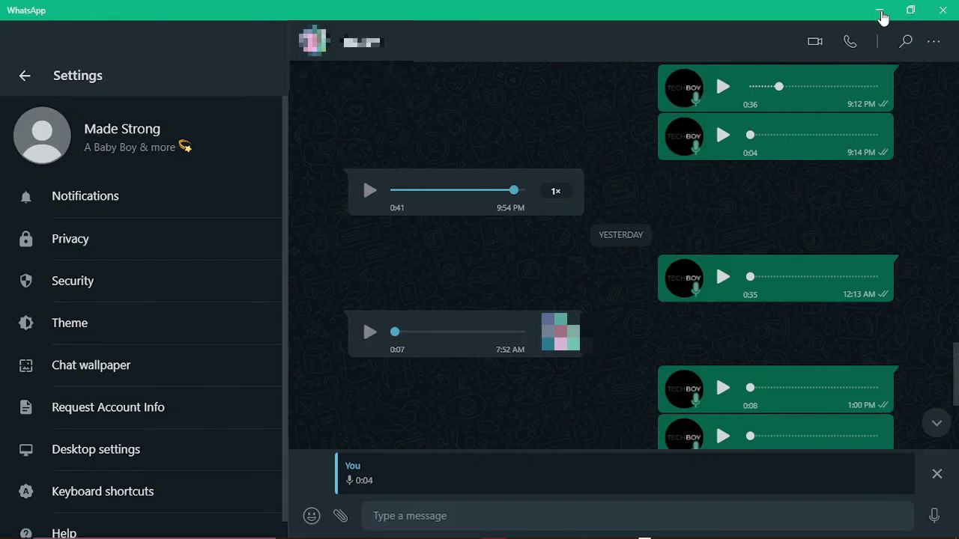
left_click(882, 14)
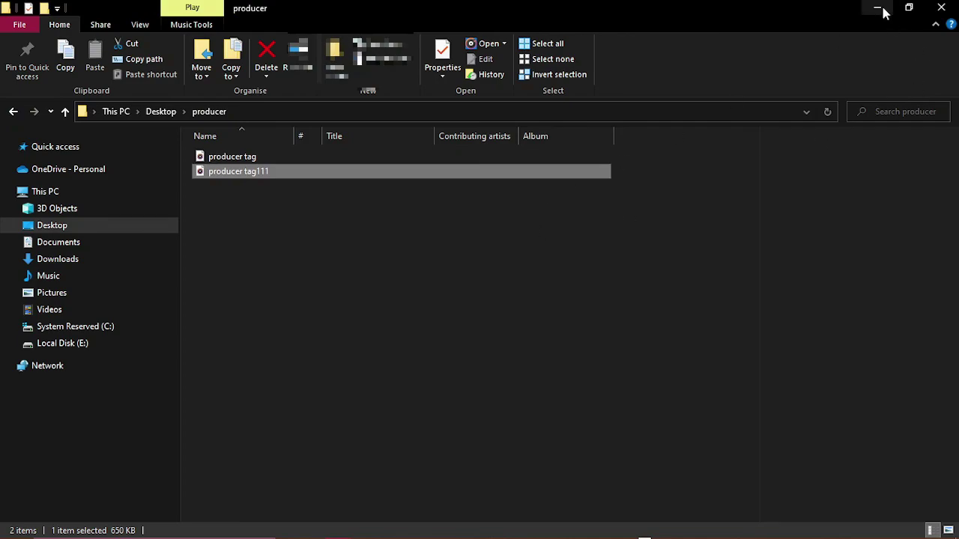